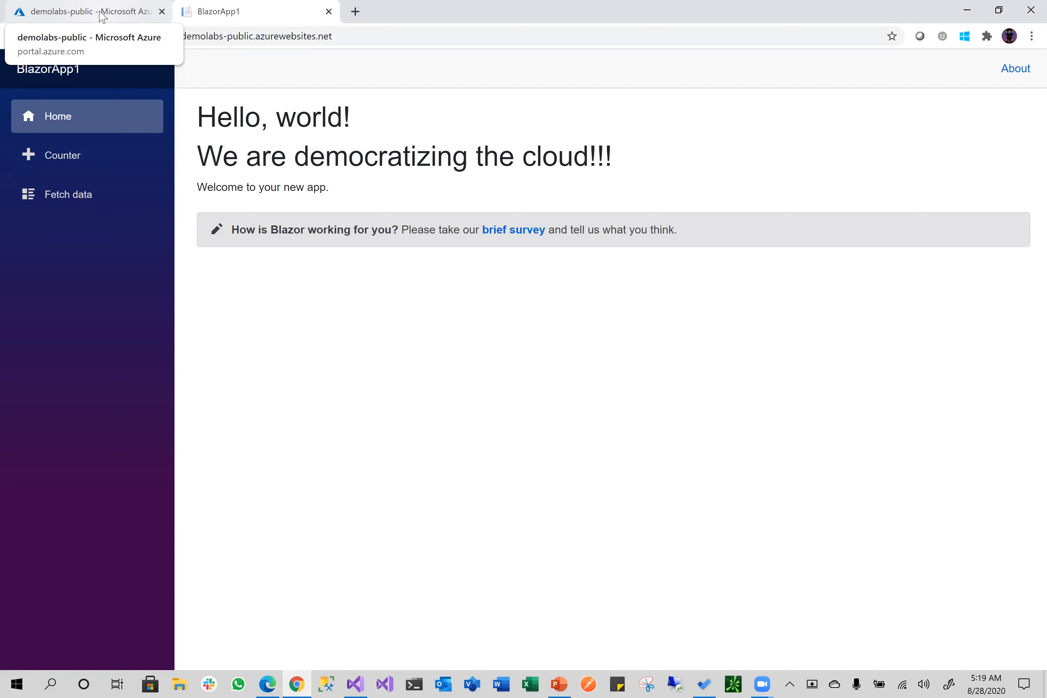
Switch to the portal page showing the demolabs-public App Service overview
{"action": "left_click", "coordinate": [103, 17]}
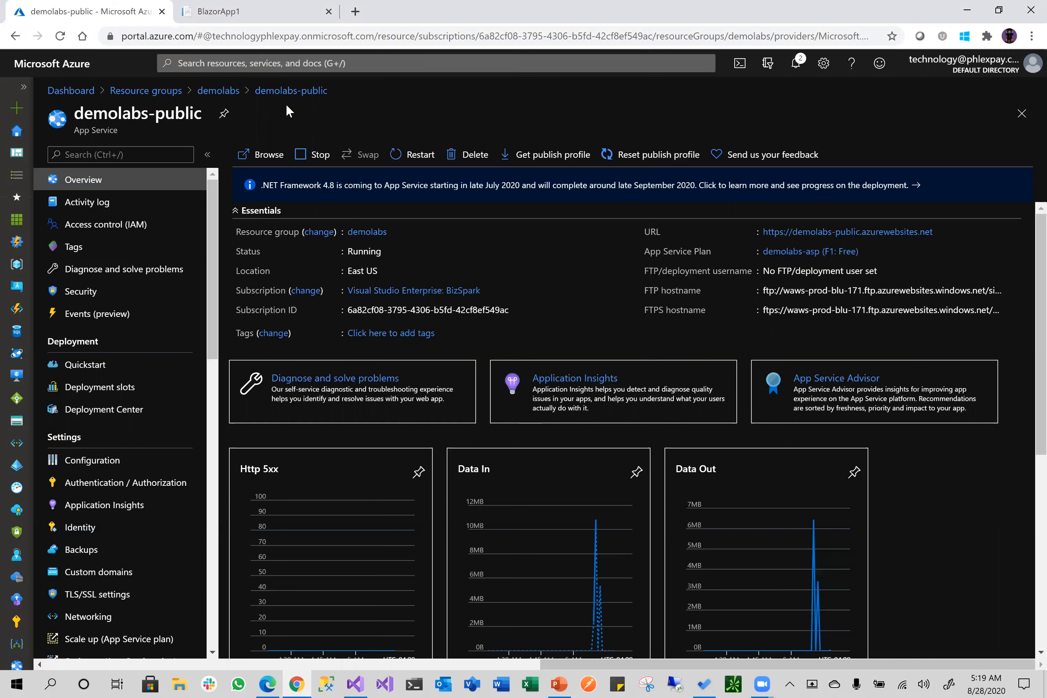
Go up to the demolabs resource group listing demolabs-asp and demolabs-public
{"action": "left_click", "coordinate": [218, 90]}
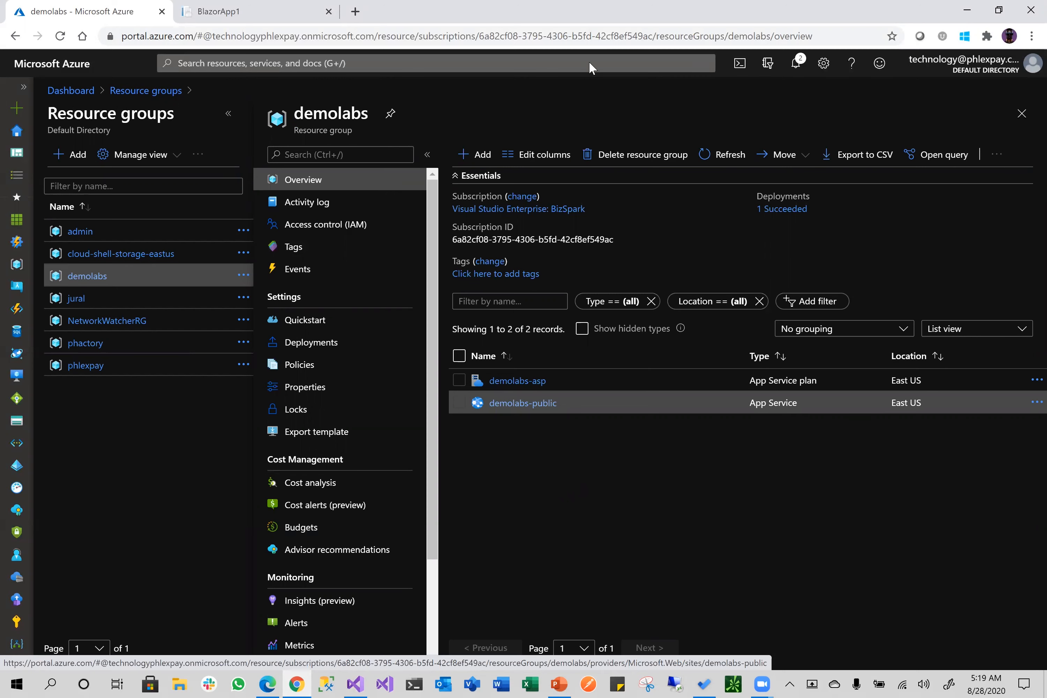
Find Virtual Network in the Marketplace and start creating one in demolabs
{"action": "left_click", "coordinate": [475, 155]}
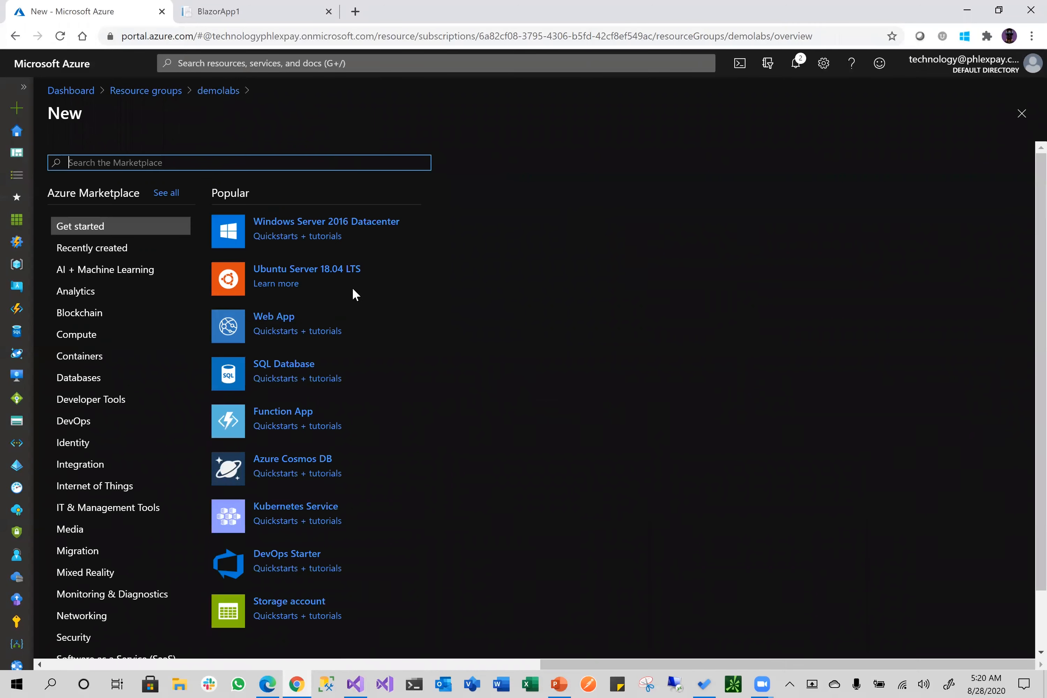
{"action": "type", "text": "vent"}
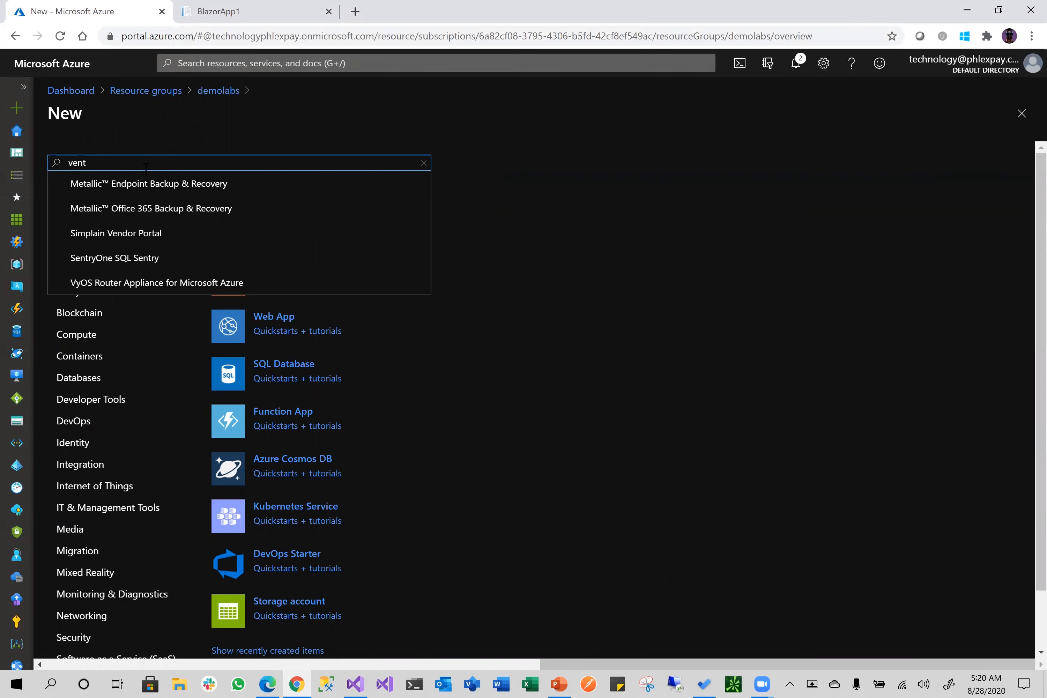
{"action": "left_click", "coordinate": [110, 236]}
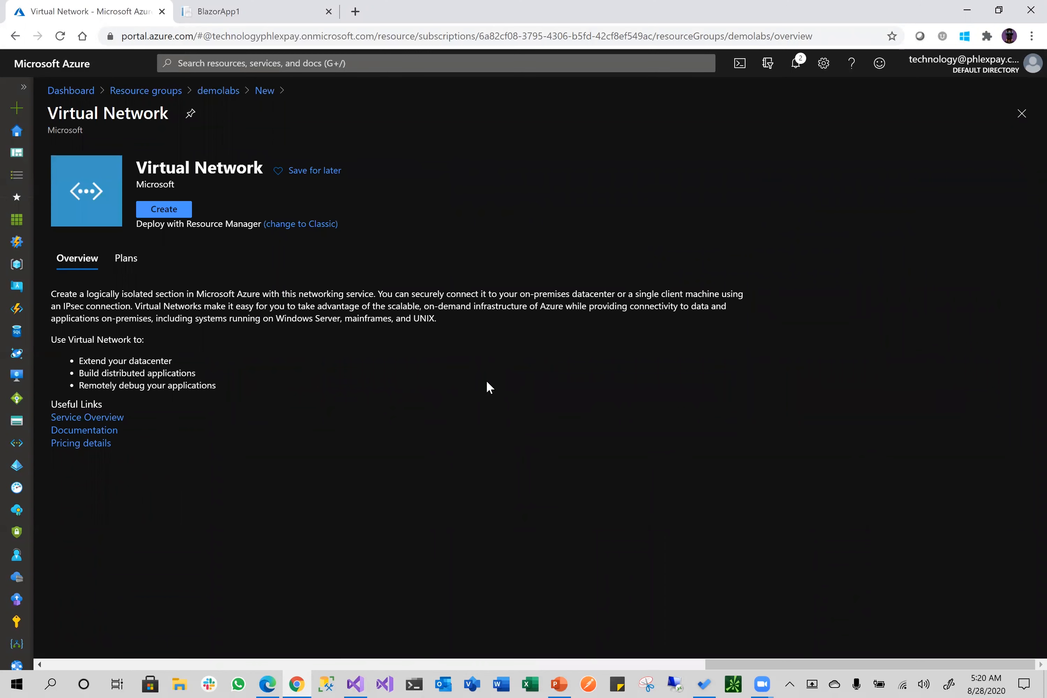
{"action": "left_click", "coordinate": [167, 210]}
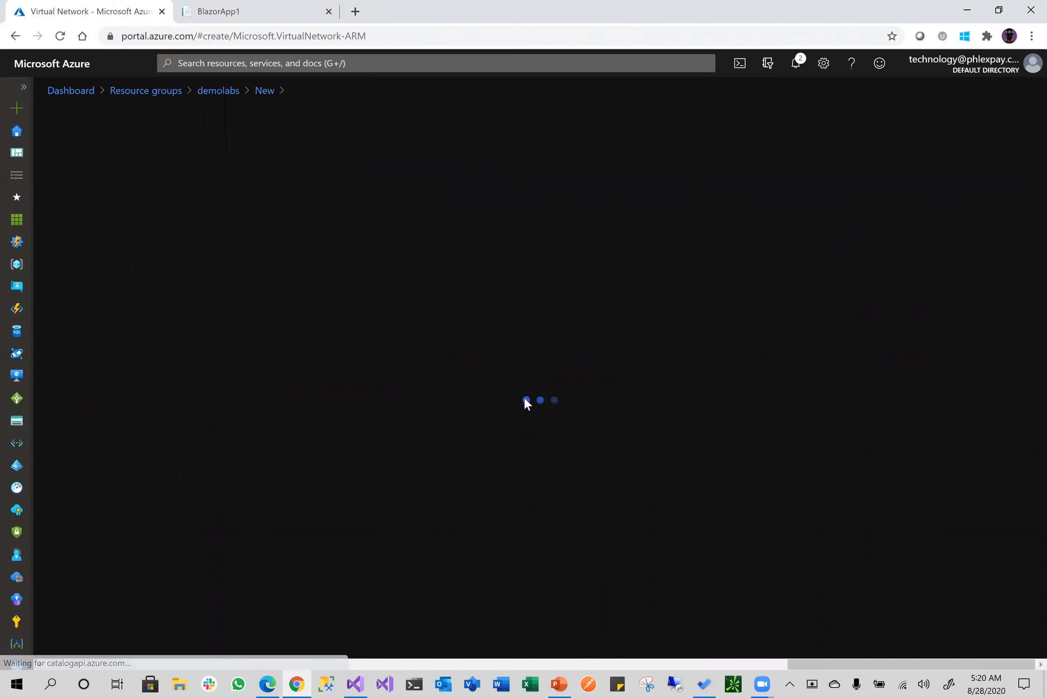
Name the network demolabs-vnet, set region East US, and continue to IP Addresses
{"action": "left_click", "coordinate": [276, 375]}
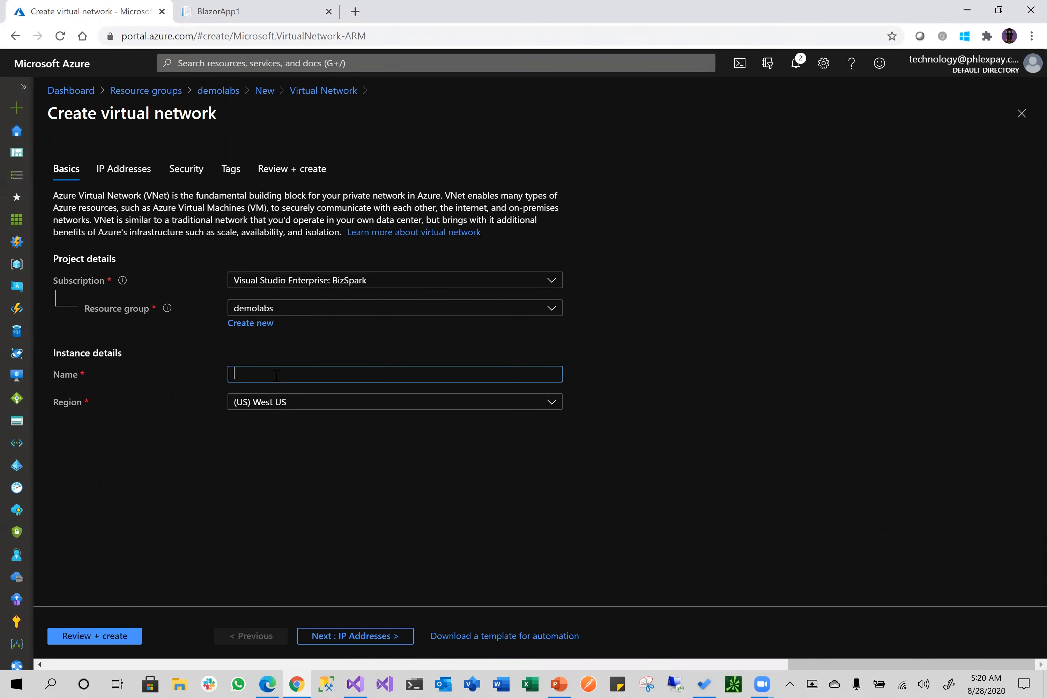
{"action": "type", "text": "demolabs-vnet"}
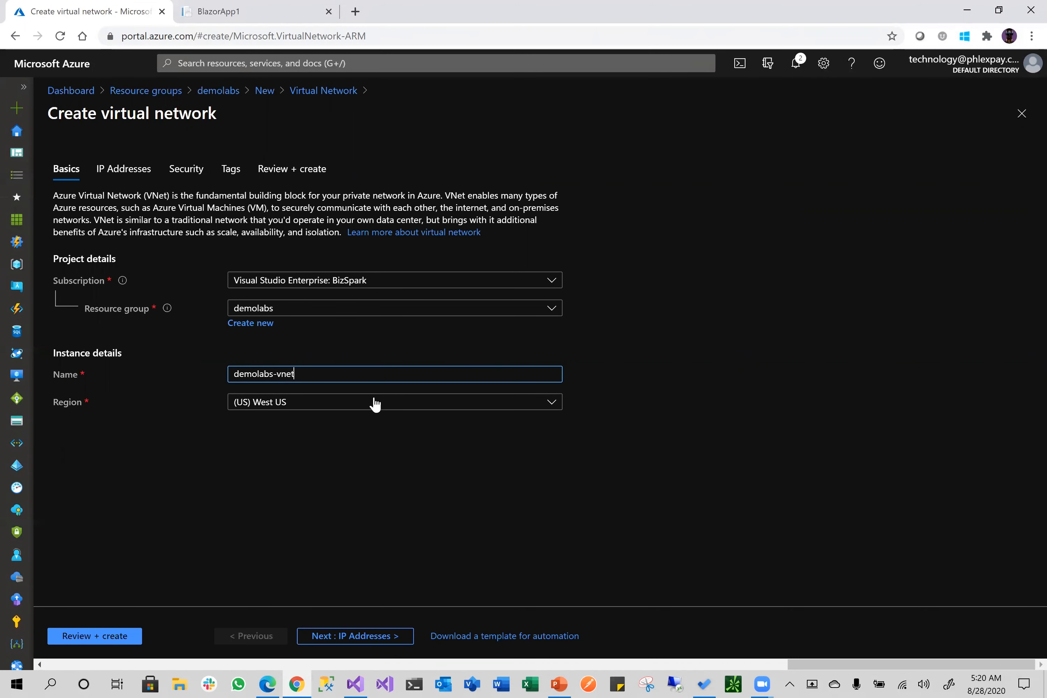
{"action": "left_click", "coordinate": [313, 409]}
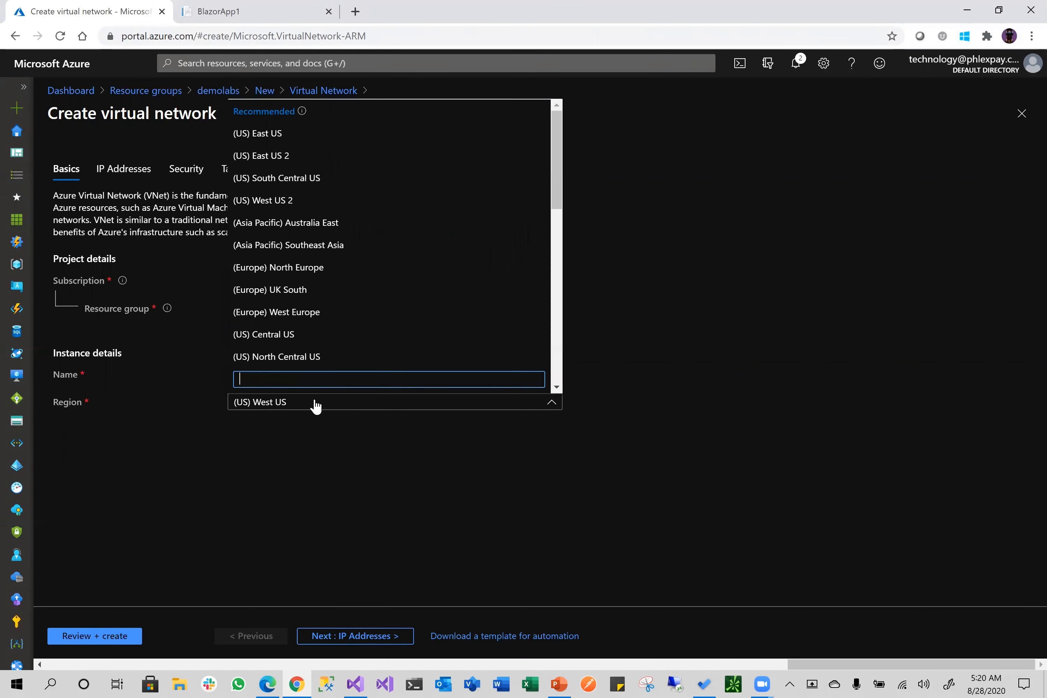
{"action": "left_click", "coordinate": [290, 135]}
{"action": "left_click", "coordinate": [366, 637]}
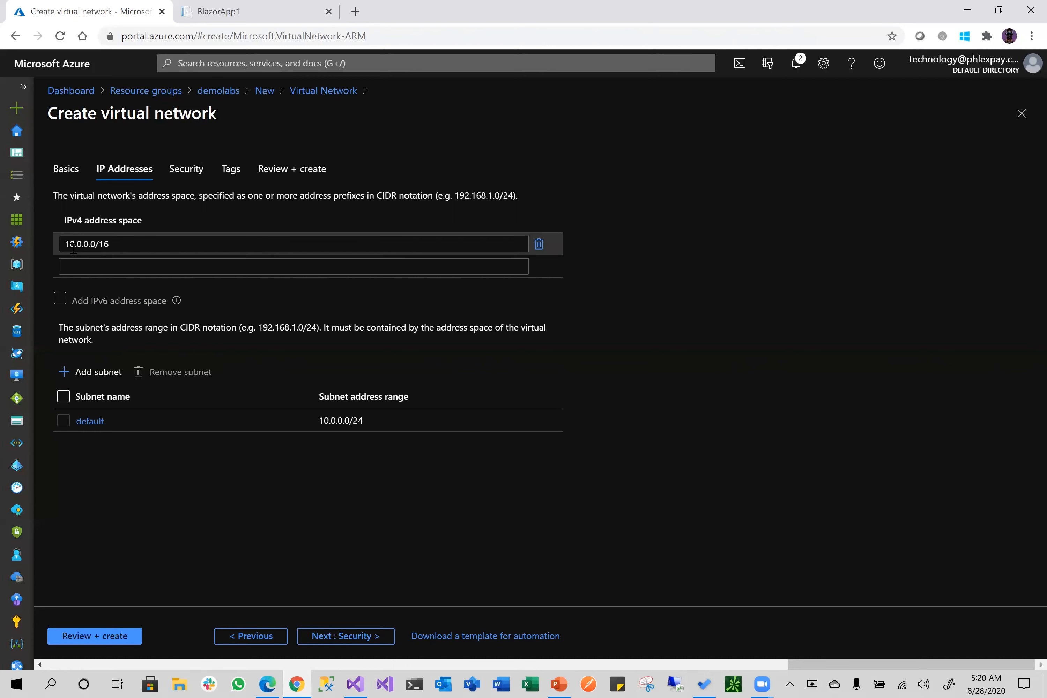
Change the IPv4 address space from 10.0.0.0/16 to 10.0.0.0/28 and begin adding a subnet
{"action": "left_click_drag", "start_coordinate": [66, 244], "coordinate": [115, 244]}
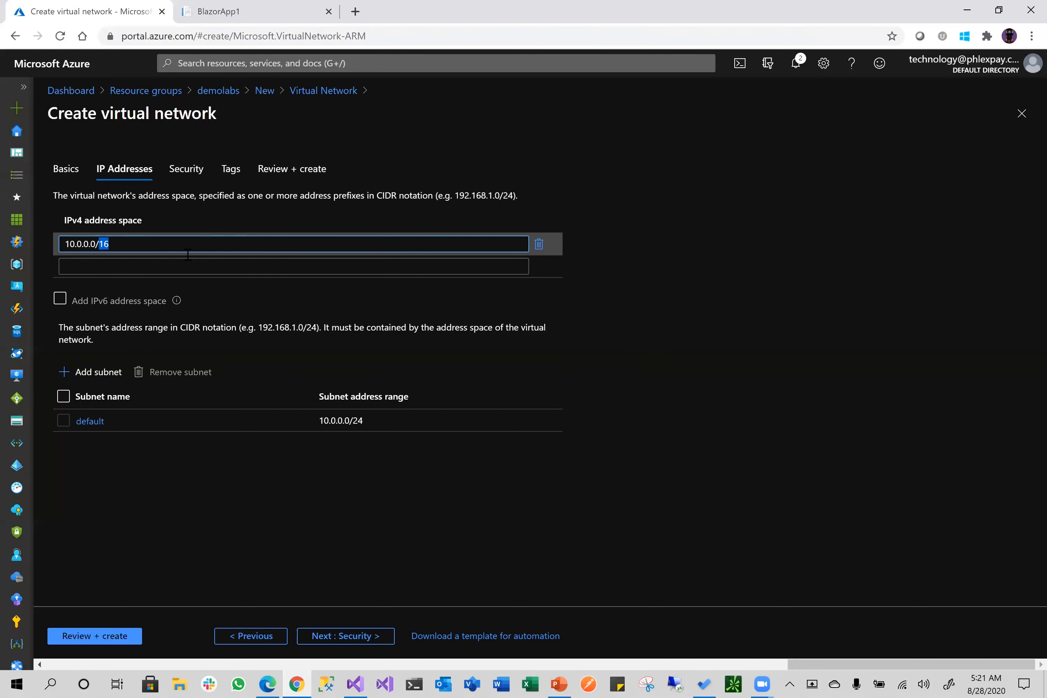
{"action": "type", "text": "16"}
{"action": "key", "text": "BackSpace"}
{"action": "type", "text": "5"}
{"action": "double_click", "coordinate": [102, 247]}
{"action": "type", "text": "28"}
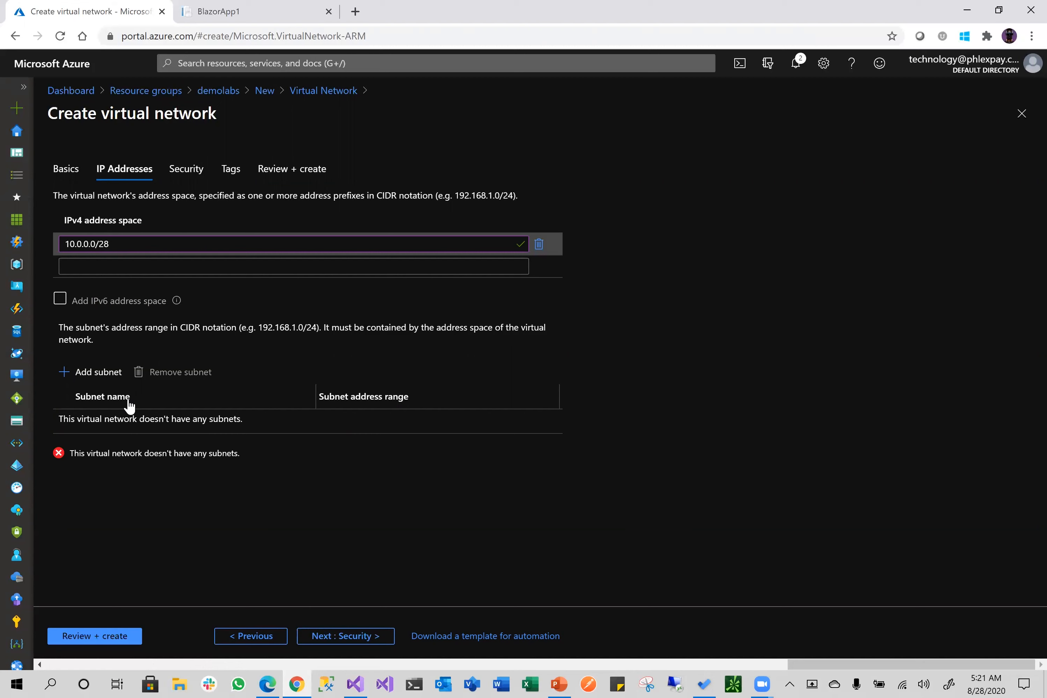
{"action": "left_click", "coordinate": [101, 375]}
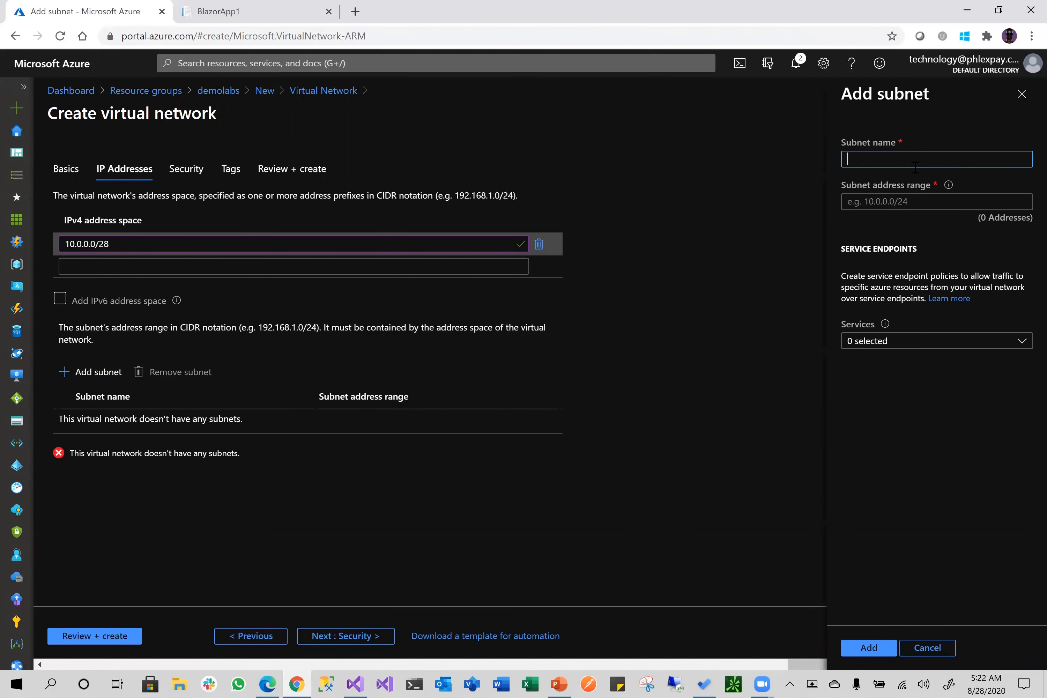
Set the subnet range to 10.0.0.0/28 and widen the address space to 10.0.0.0/24
{"action": "key", "text": "Tab"}
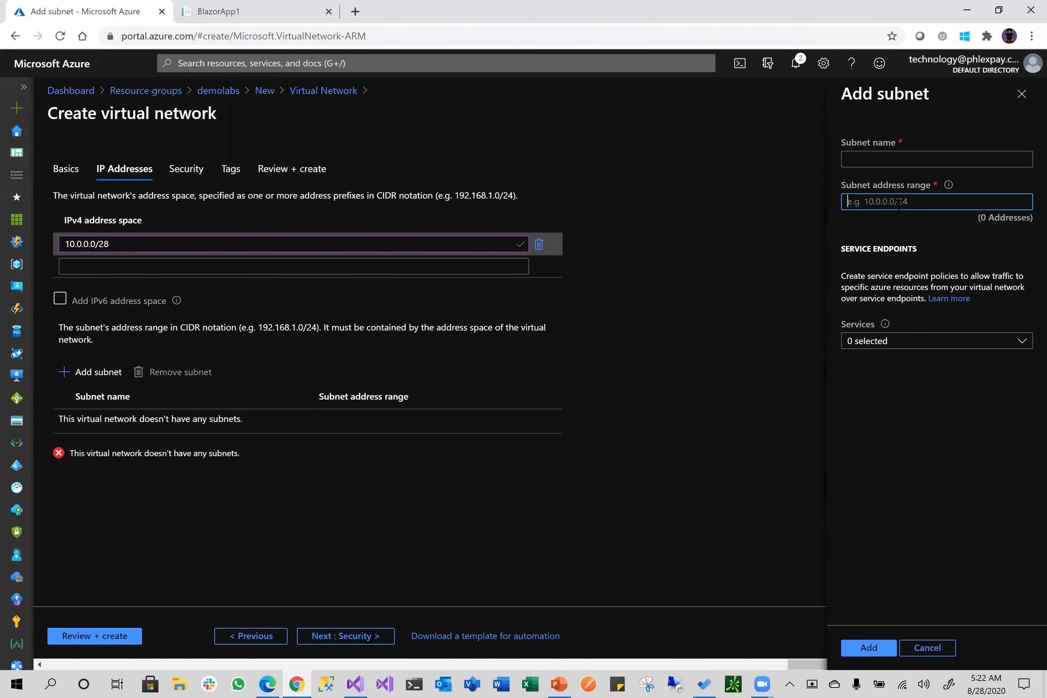
{"action": "left_click_drag", "start_coordinate": [112, 243], "coordinate": [50, 246]}
{"action": "key", "text": "ctrl+c"}
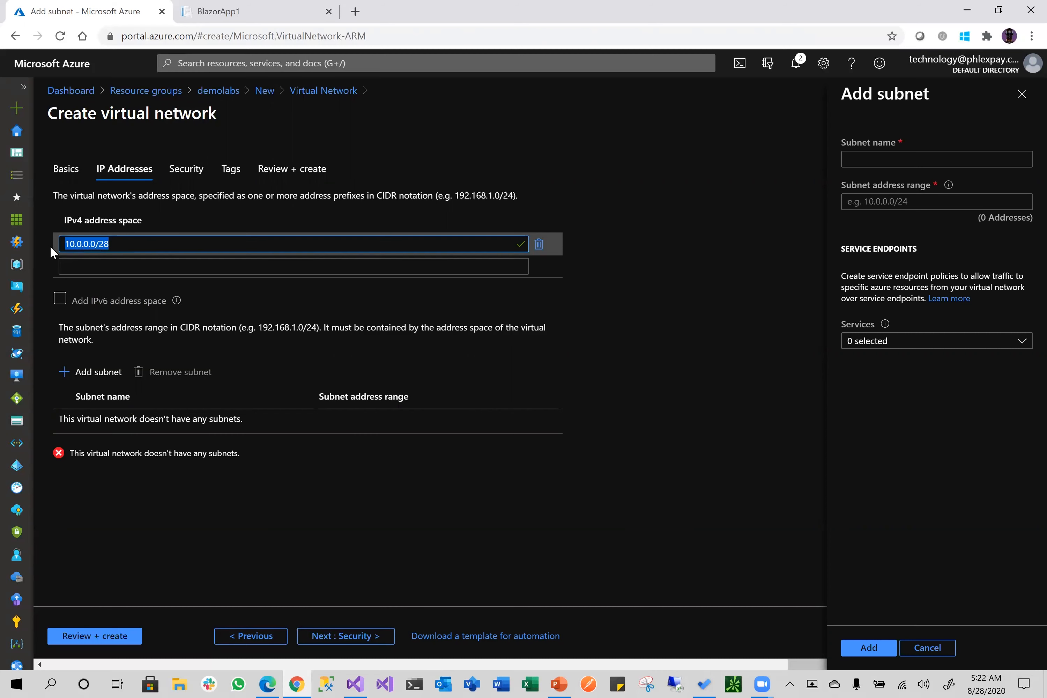
{"action": "left_click", "coordinate": [884, 205]}
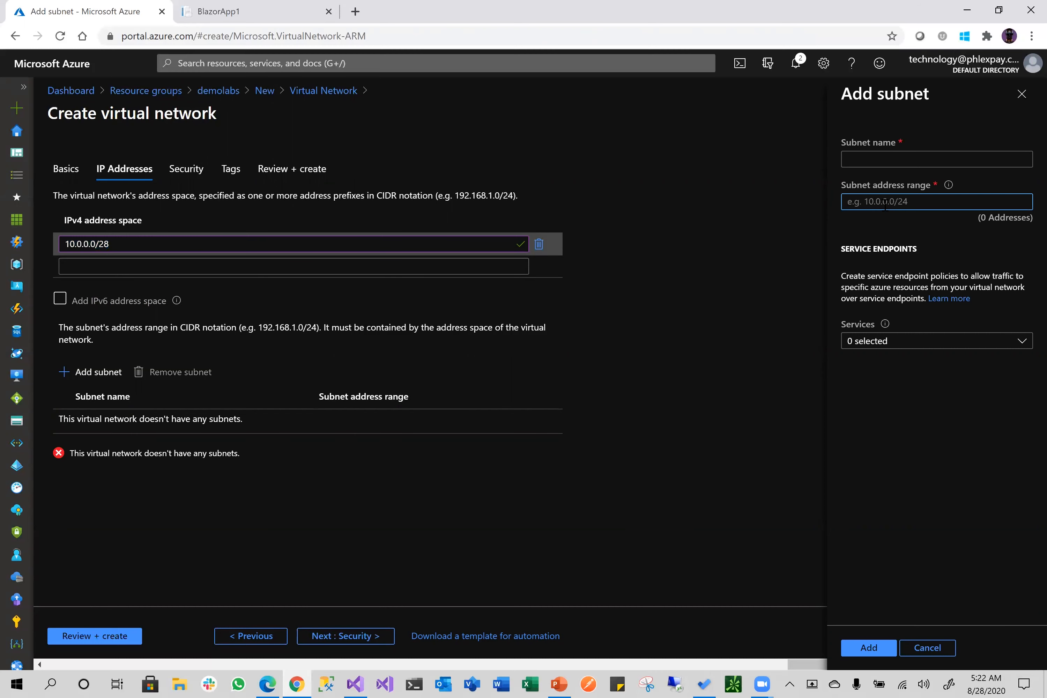
{"action": "key", "text": "ctrl+v"}
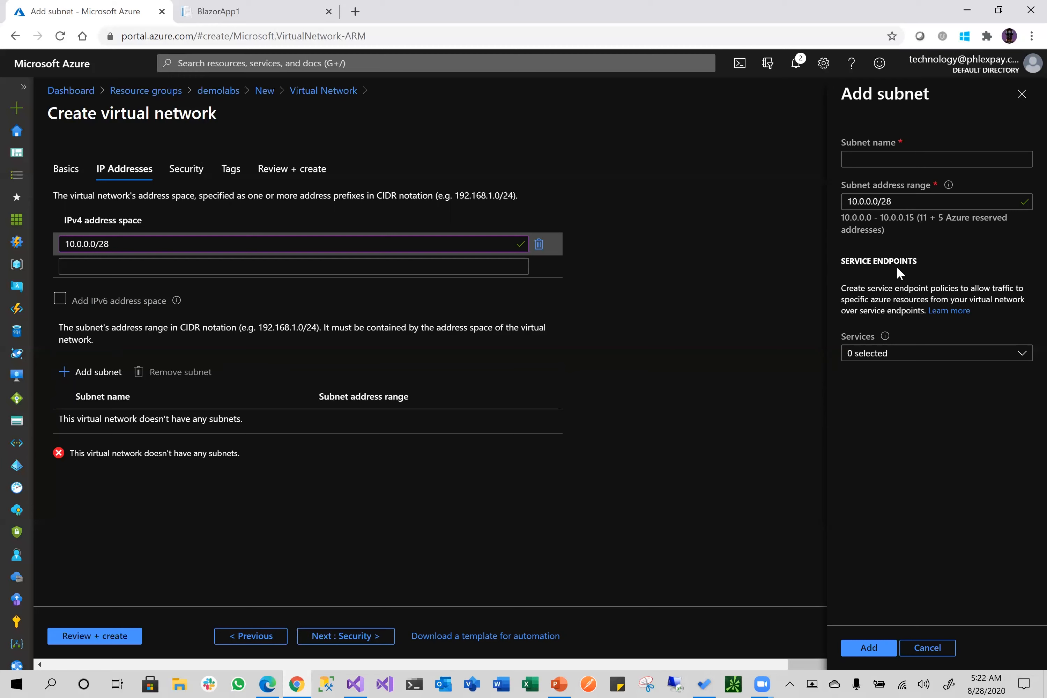
{"action": "left_click", "coordinate": [136, 244]}
{"action": "key", "text": "BackSpace"}
{"action": "type", "text": "4"}
Name the subnet default, add it, and start a second subnet
{"action": "left_click", "coordinate": [876, 161]}
{"action": "type", "text": "default"}
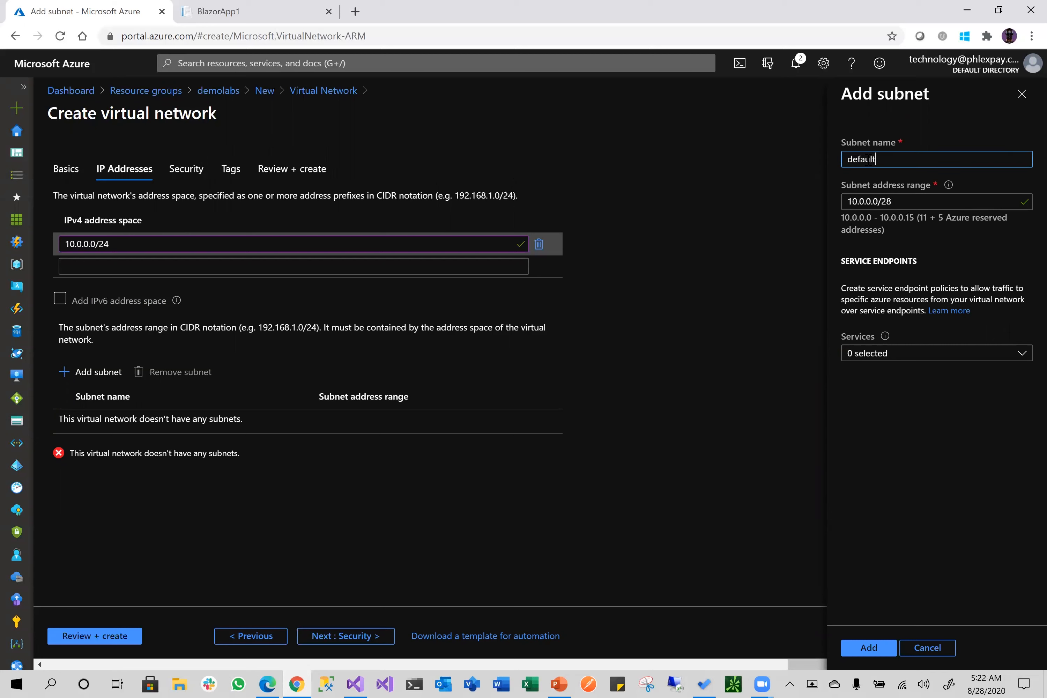
{"action": "left_click", "coordinate": [882, 492]}
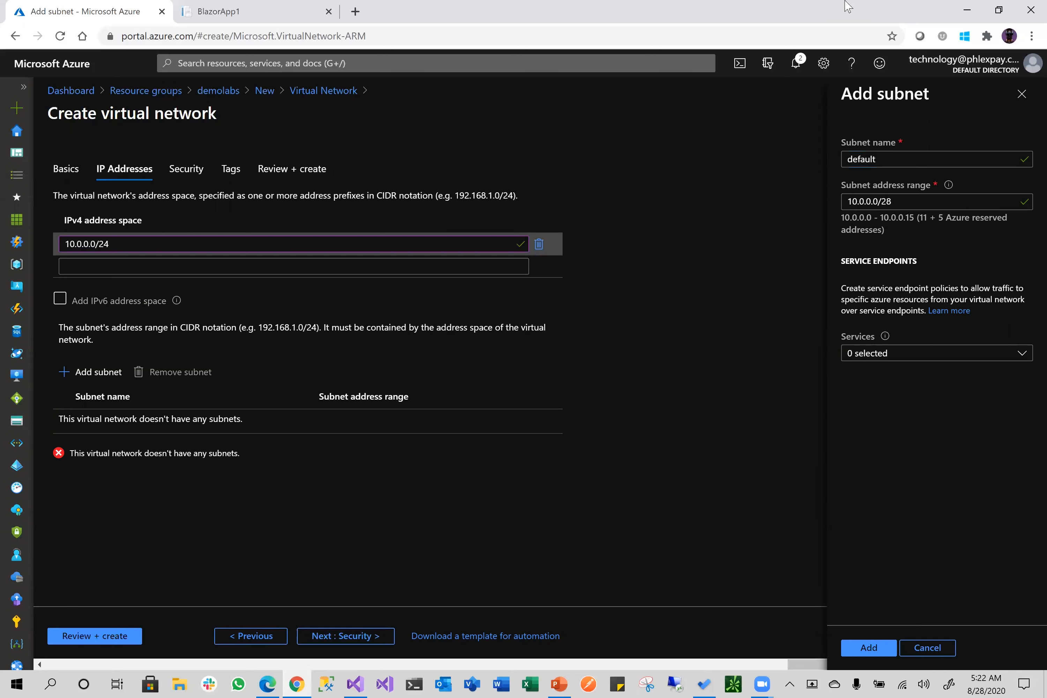
{"action": "left_click", "coordinate": [876, 647]}
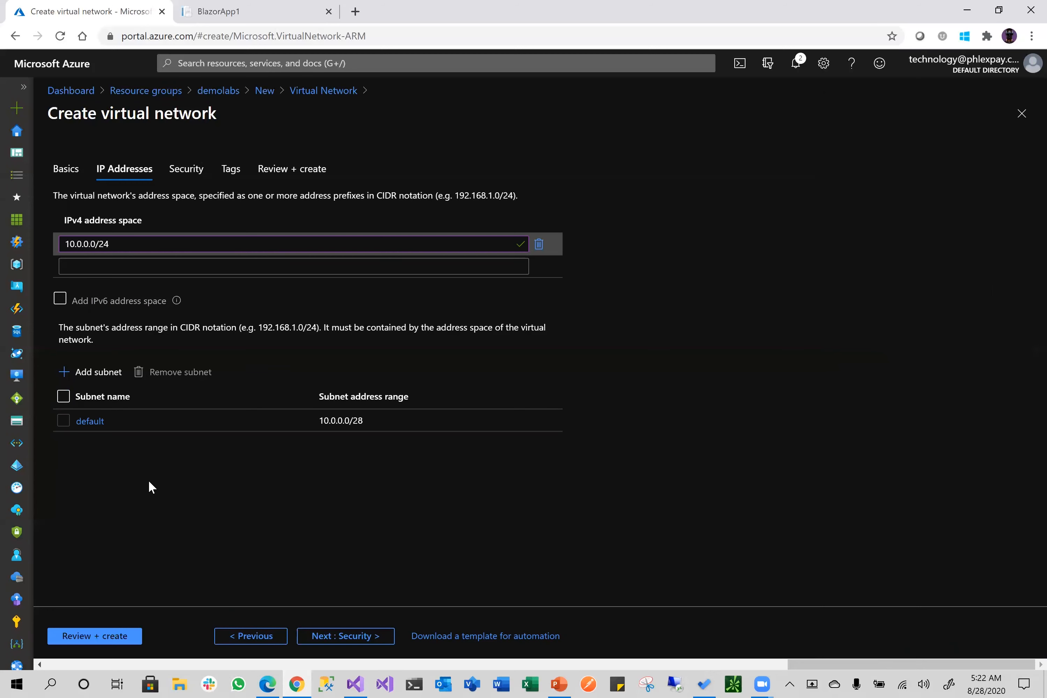
{"action": "left_click", "coordinate": [94, 373]}
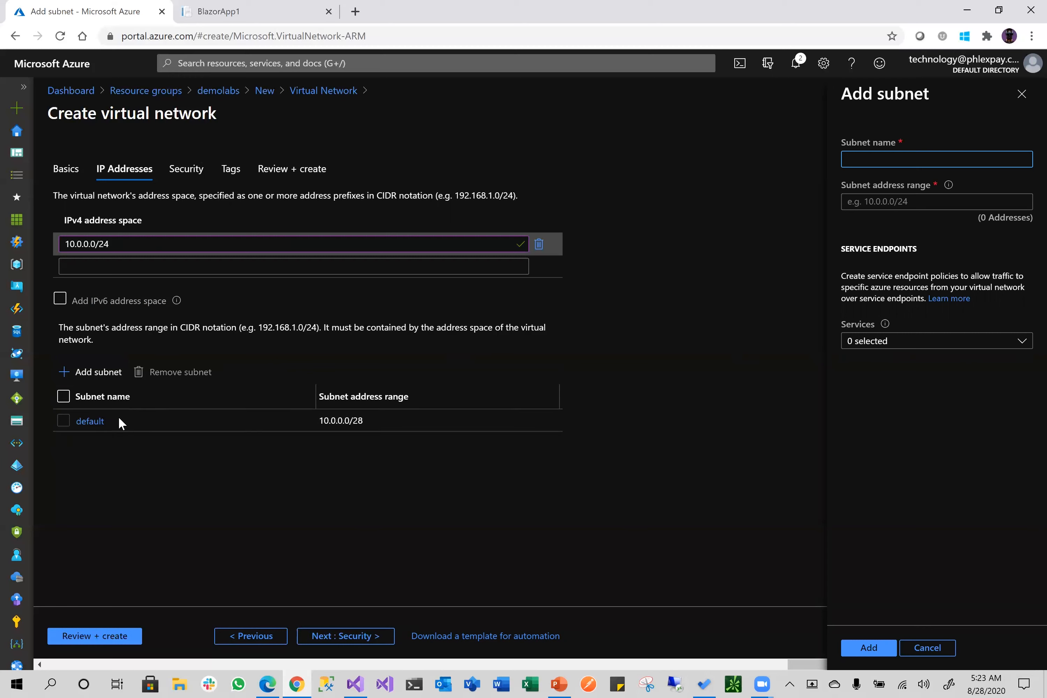
Fill the new subnet's range from the address space and change it to 10.0.0.16/28
{"action": "left_click_drag", "start_coordinate": [112, 243], "coordinate": [47, 243]}
{"action": "key", "text": "ctrl+c"}
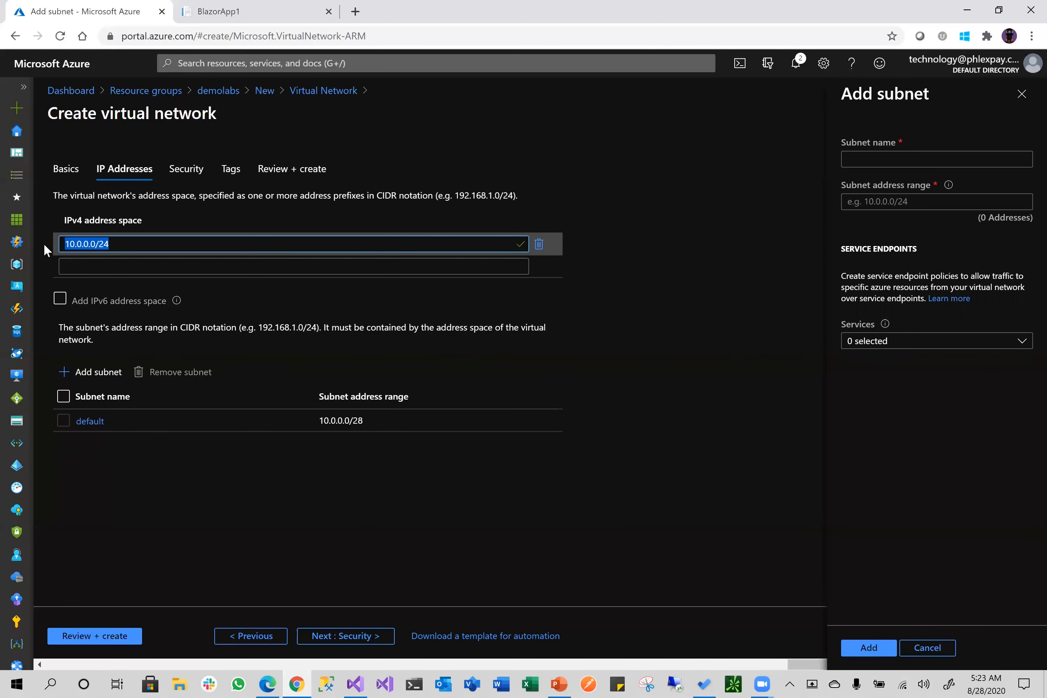
{"action": "left_click", "coordinate": [869, 158]}
{"action": "left_click", "coordinate": [873, 201]}
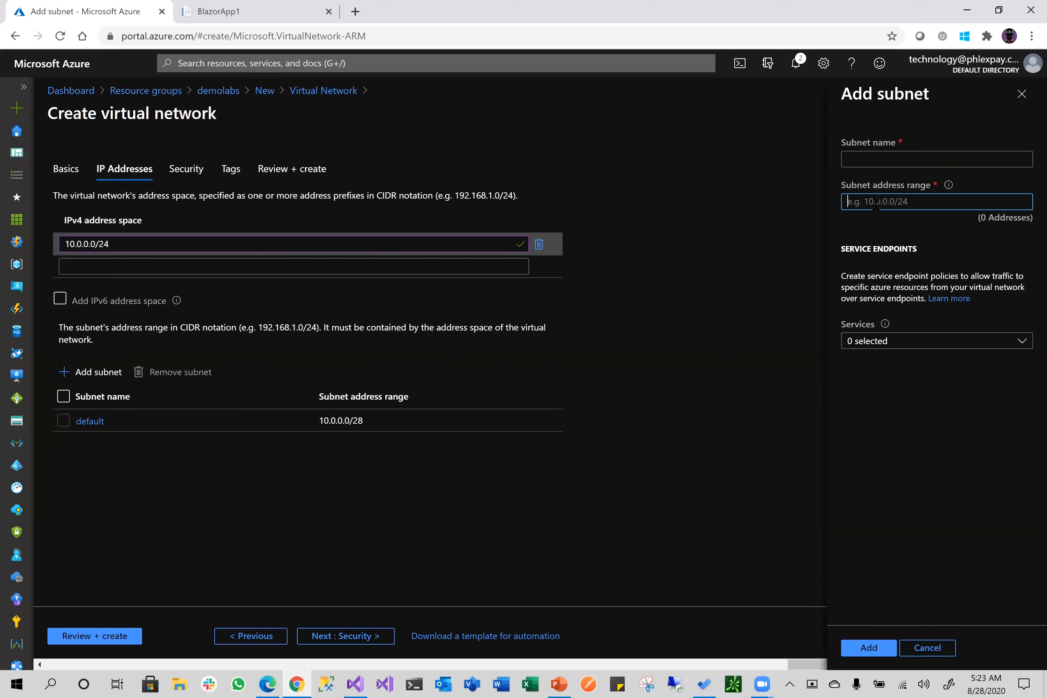
{"action": "key", "text": "ctrl+v"}
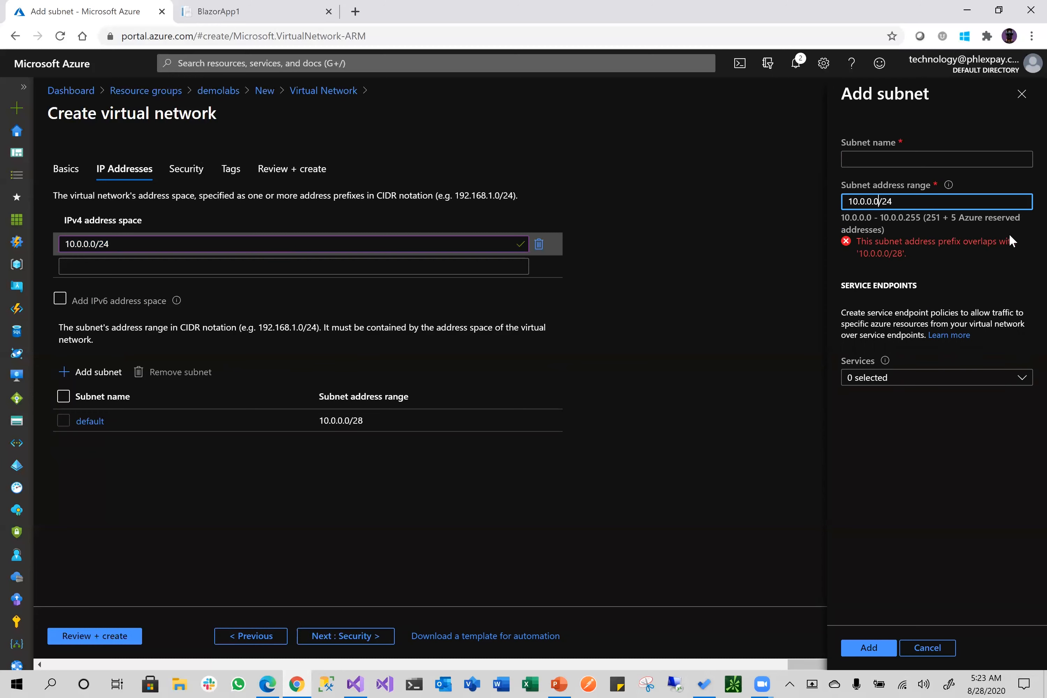
{"action": "key", "text": "Left"}
{"action": "key", "text": "Left"}
{"action": "key", "text": "Left"}
{"action": "key", "text": "BackSpace"}
{"action": "type", "text": "16"}
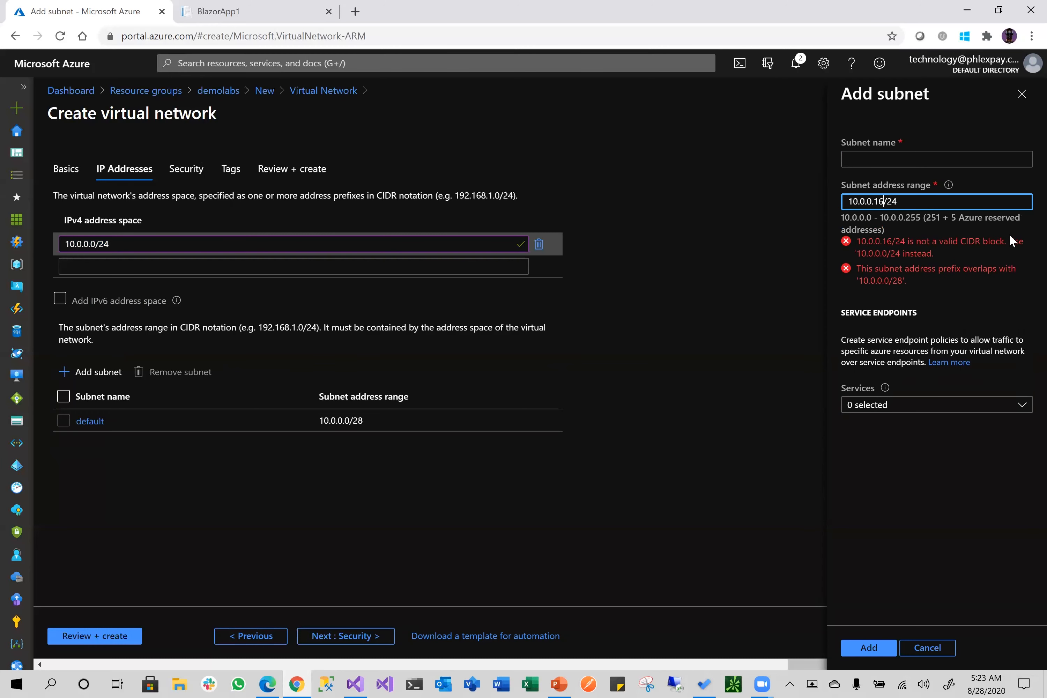
{"action": "left_click", "coordinate": [939, 202]}
{"action": "key", "text": "BackSpace"}
{"action": "key", "text": "BackSpace"}
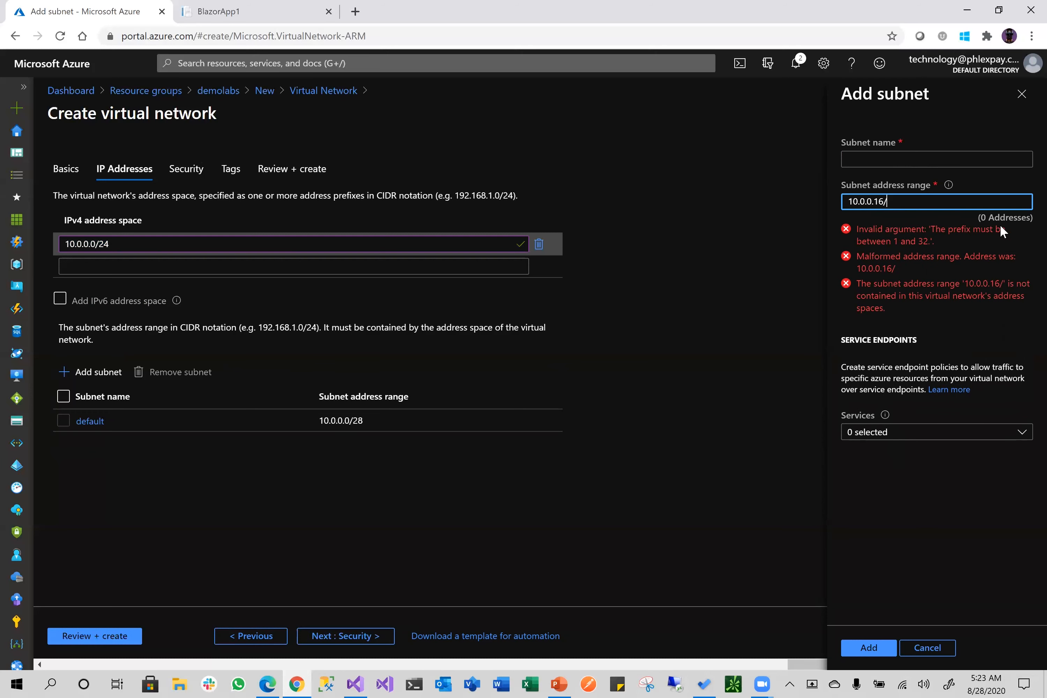
{"action": "type", "text": "28"}
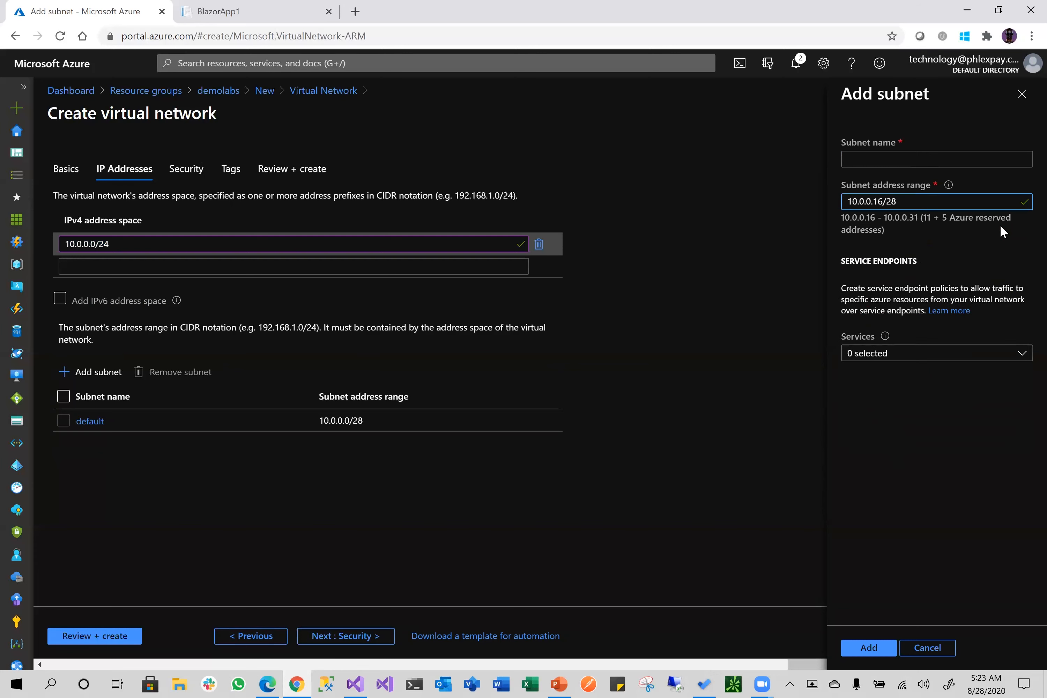
{"action": "left_click", "coordinate": [904, 477]}
Change the subnet range to 10.0.0.64/26, then cancel the subnet and continue to Security
{"action": "left_click", "coordinate": [912, 200]}
{"action": "key", "text": "BackSpace"}
{"action": "type", "text": "6"}
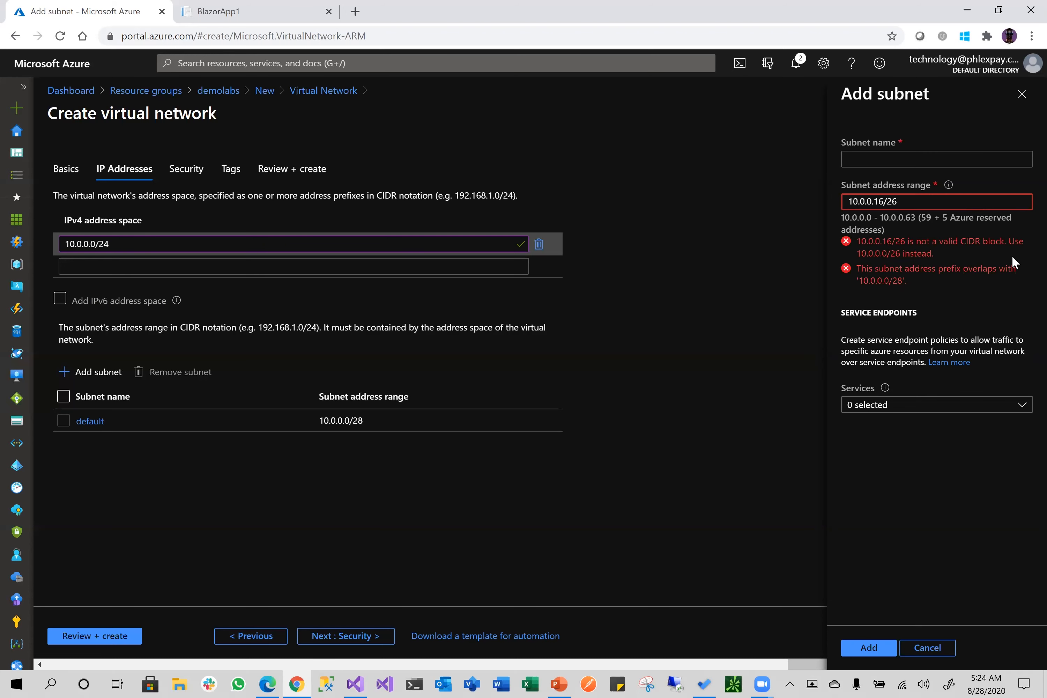
{"action": "left_click", "coordinate": [883, 201]}
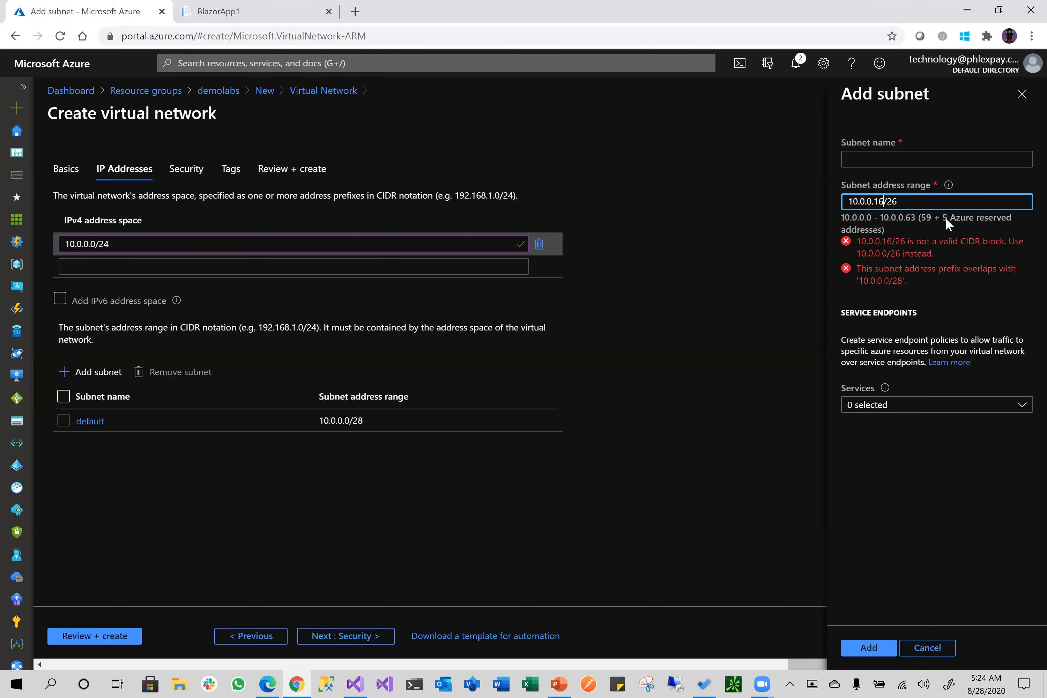
{"action": "key", "text": "BackSpace"}
{"action": "key", "text": "BackSpace"}
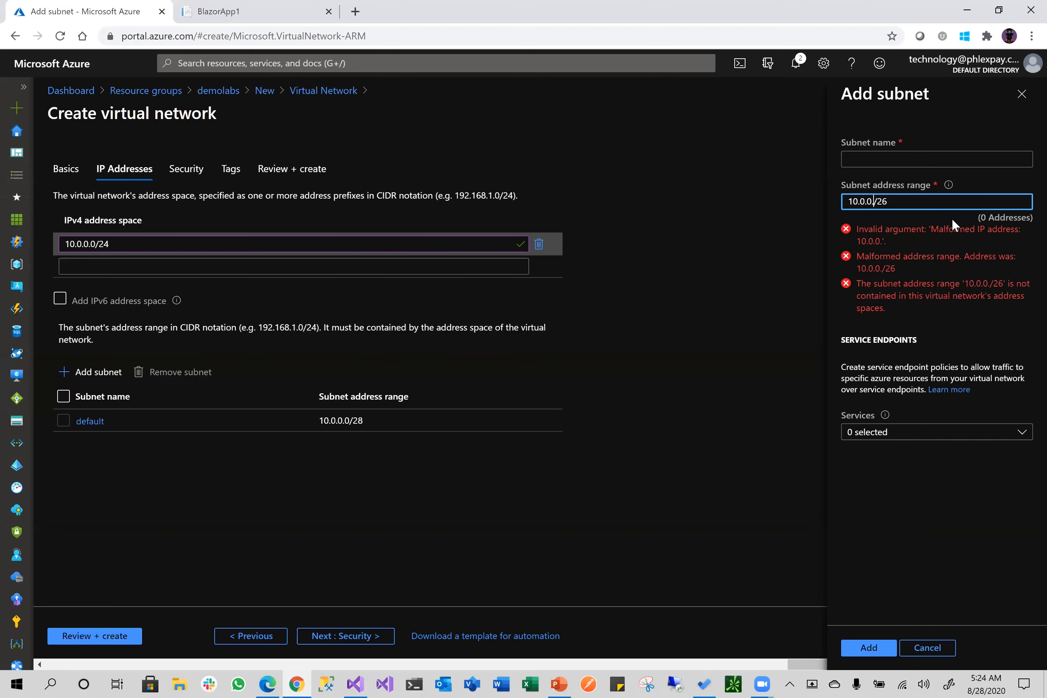
{"action": "type", "text": "64"}
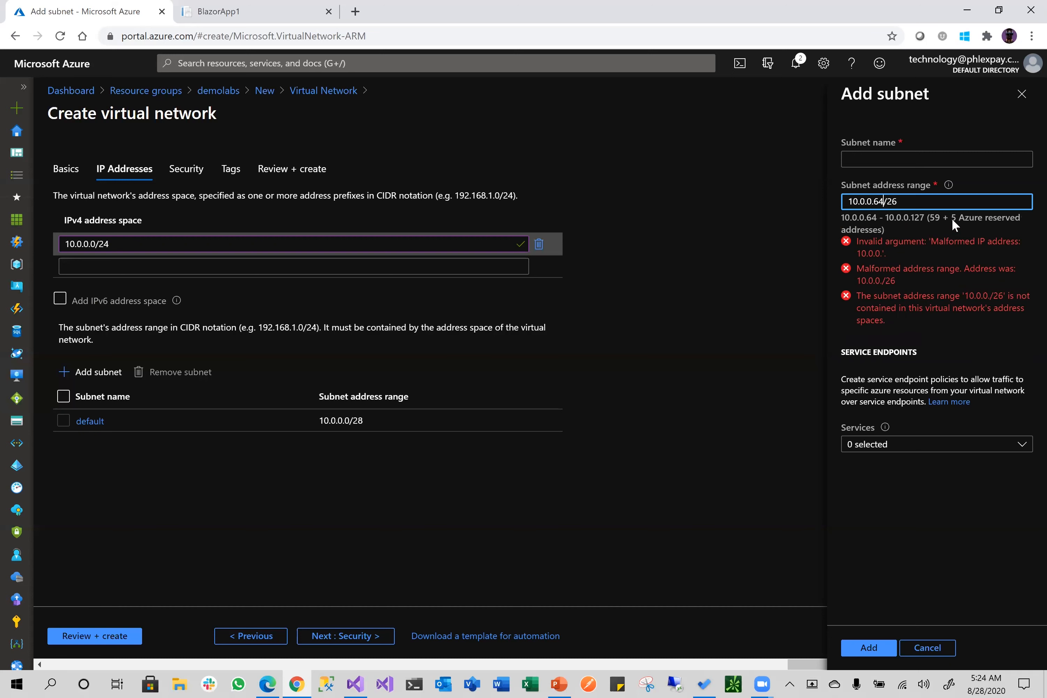
{"action": "left_click", "coordinate": [897, 488]}
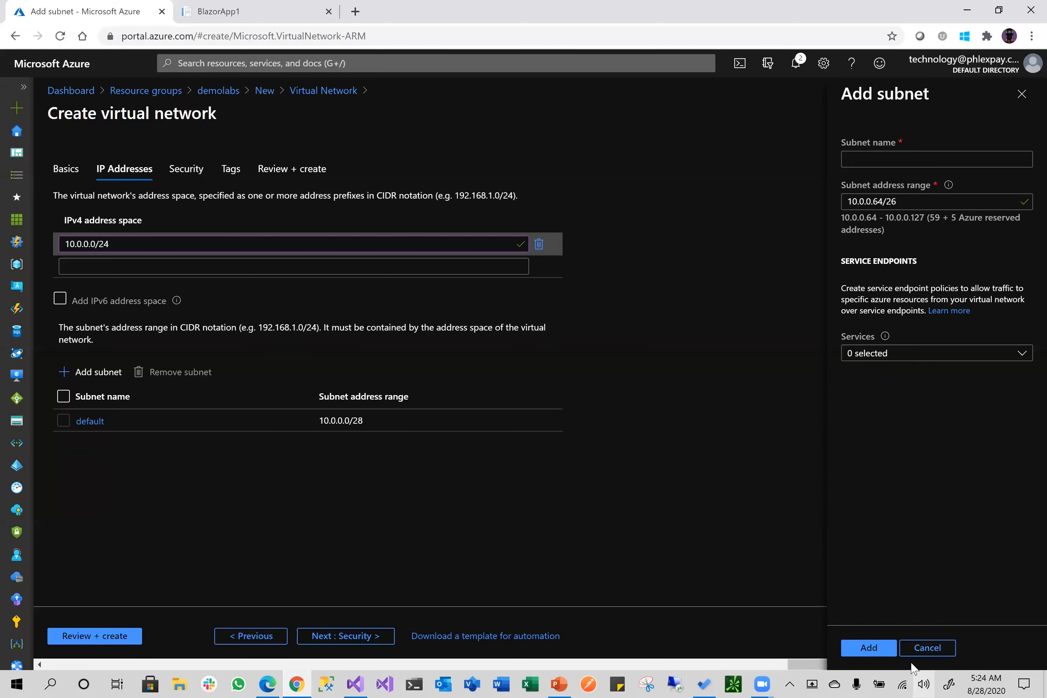
{"action": "left_click", "coordinate": [921, 650]}
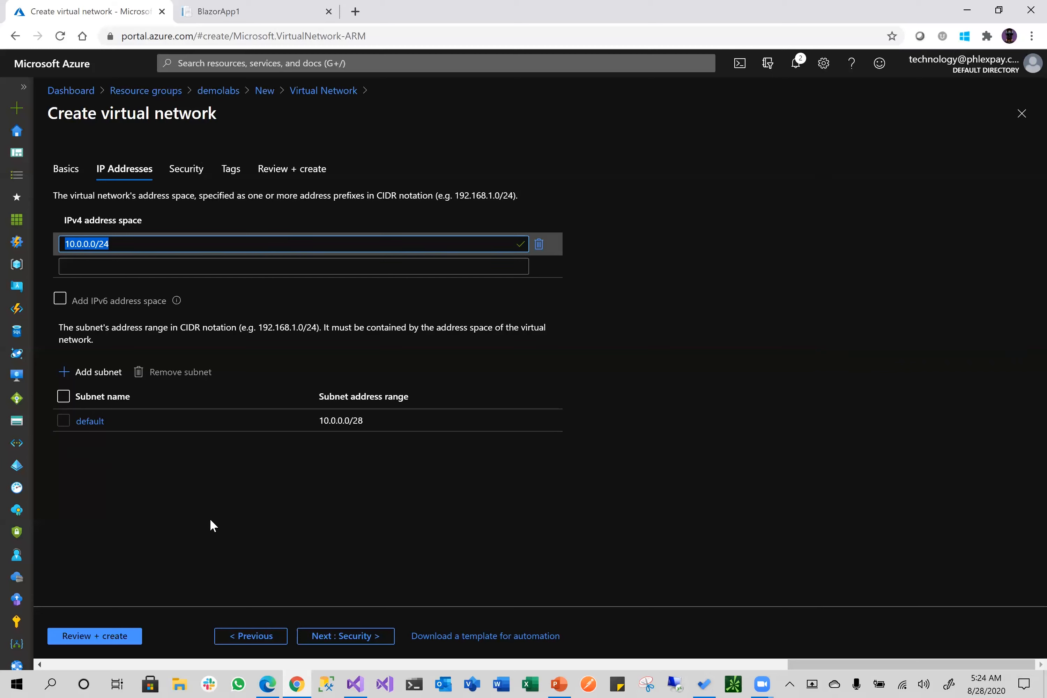
{"action": "left_click", "coordinate": [337, 635]}
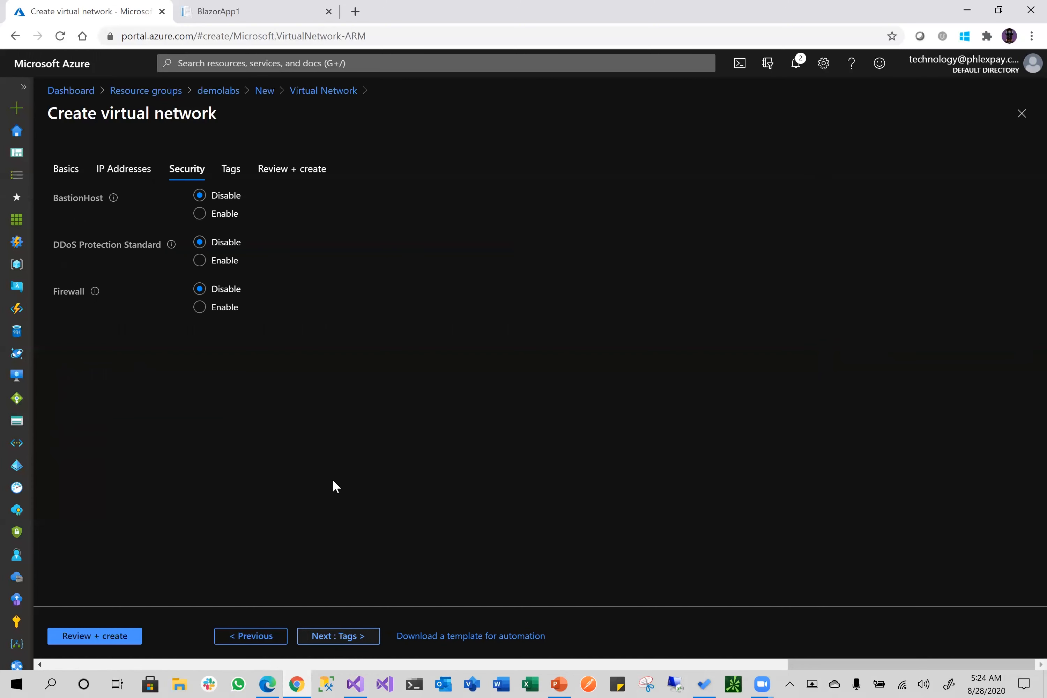
Keep security features disabled and no tags, review, and create demolabs-vnet
{"action": "left_click", "coordinate": [338, 639]}
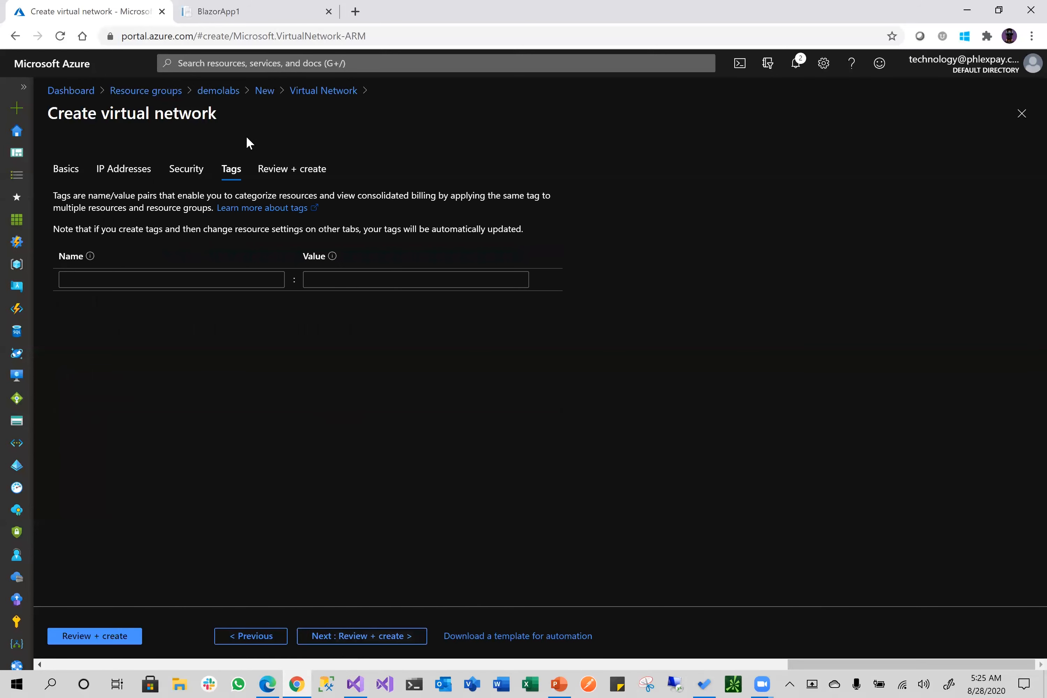
{"action": "left_click", "coordinate": [88, 636]}
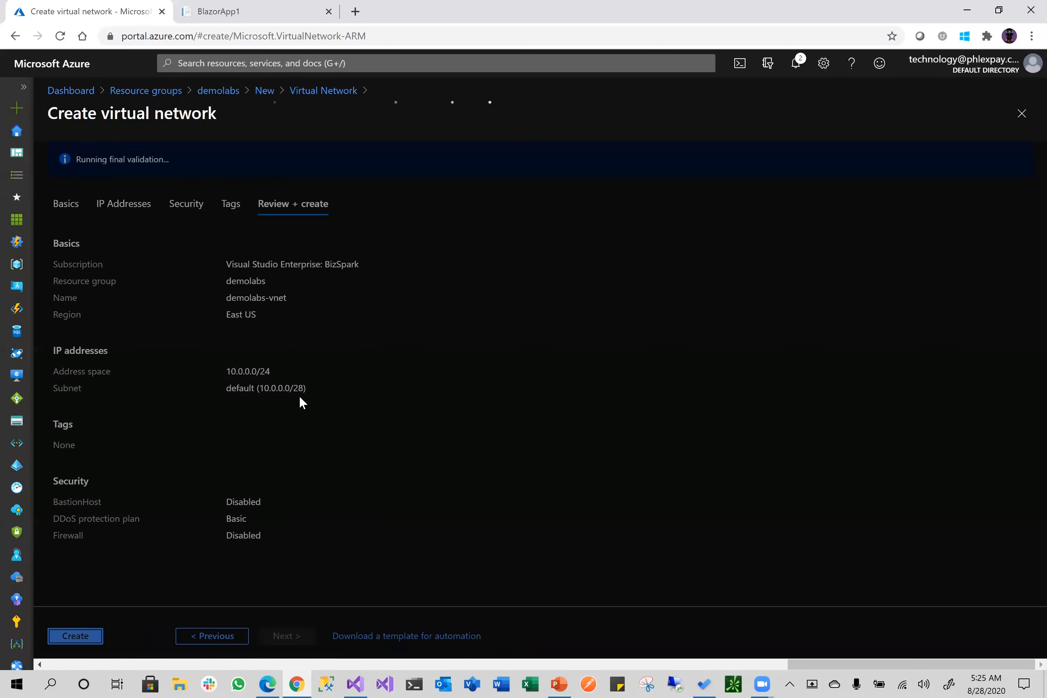
{"action": "left_click", "coordinate": [95, 637]}
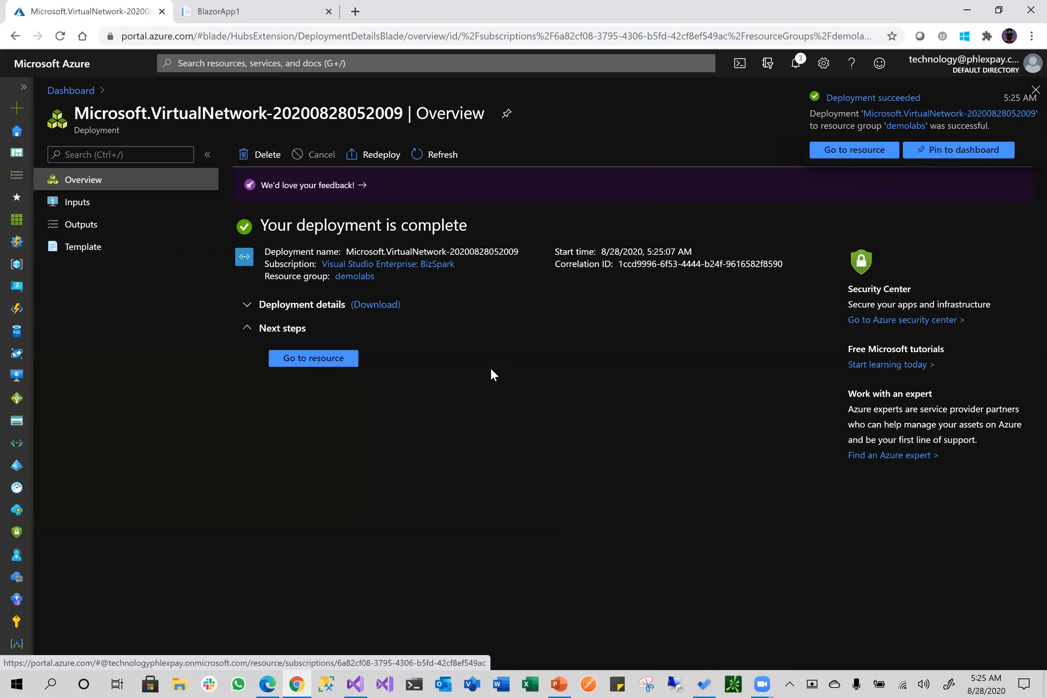
View the new demolabs-vnet overview, then go back to My Dashboard
{"action": "left_click", "coordinate": [322, 360]}
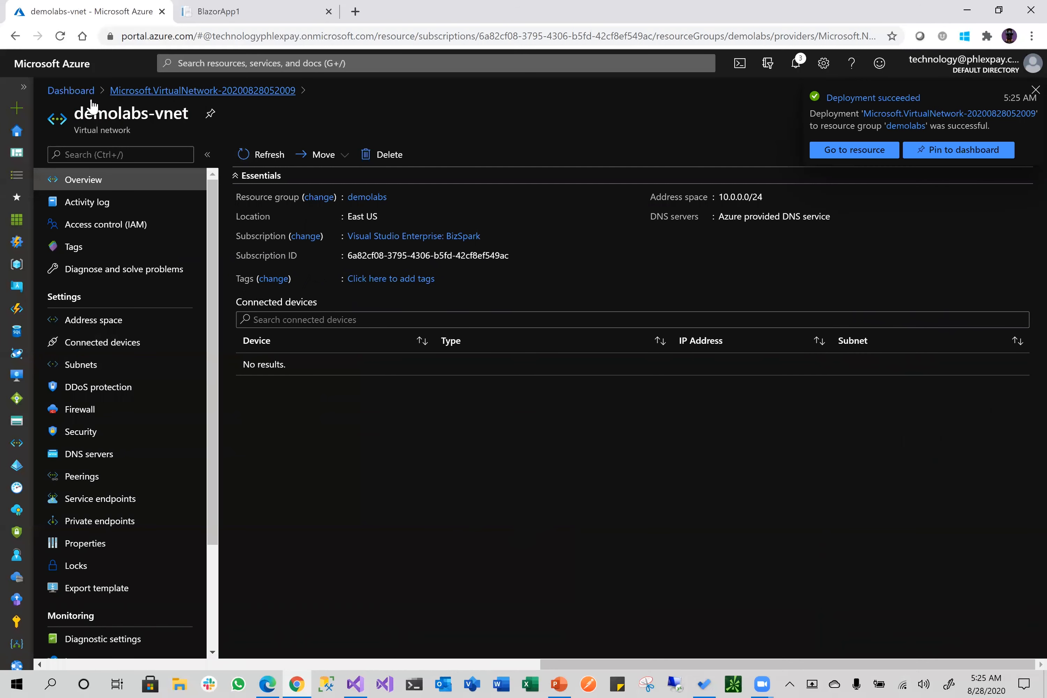
{"action": "left_click", "coordinate": [19, 144]}
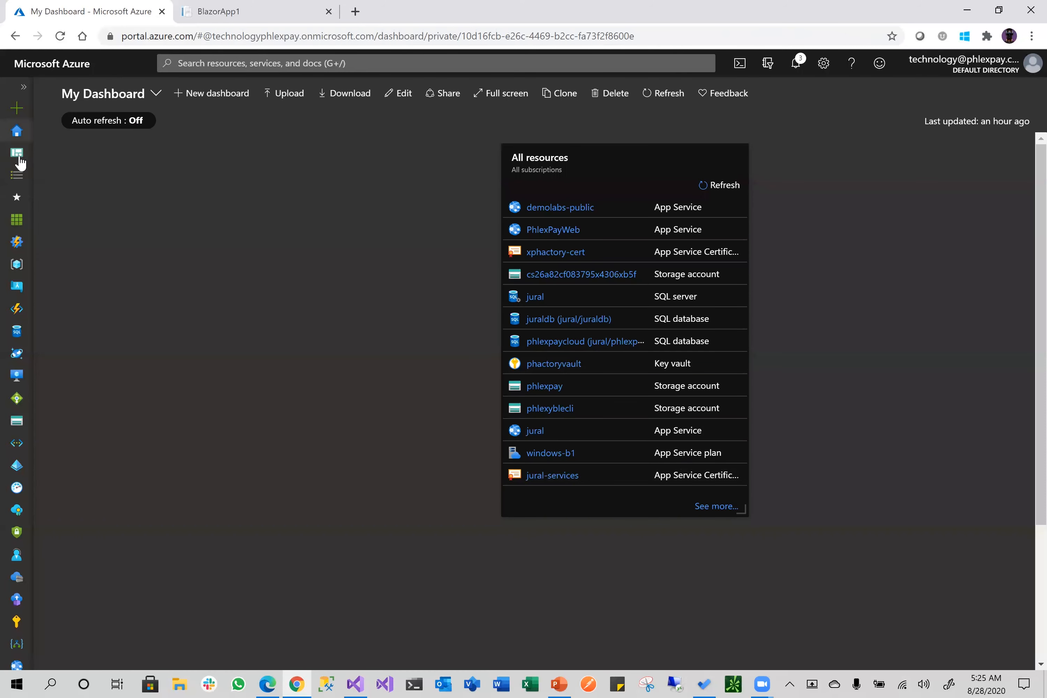
Open demolabs from the Resource groups list and pin it to My Dashboard
{"action": "left_click", "coordinate": [15, 269]}
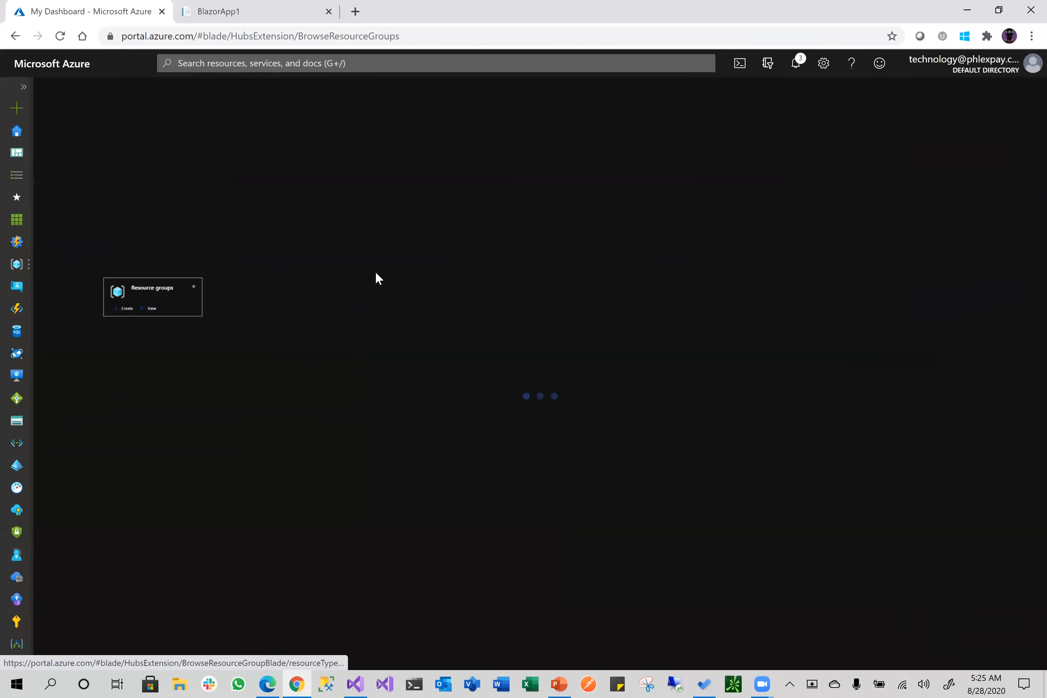
{"action": "left_click", "coordinate": [97, 310]}
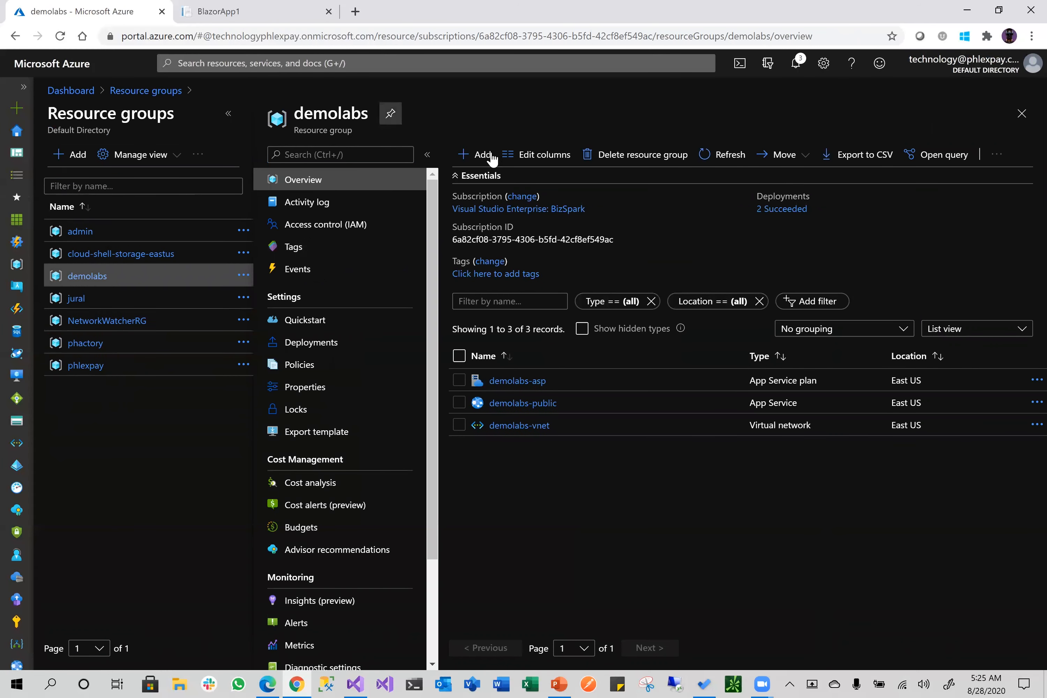
{"action": "left_click", "coordinate": [390, 114]}
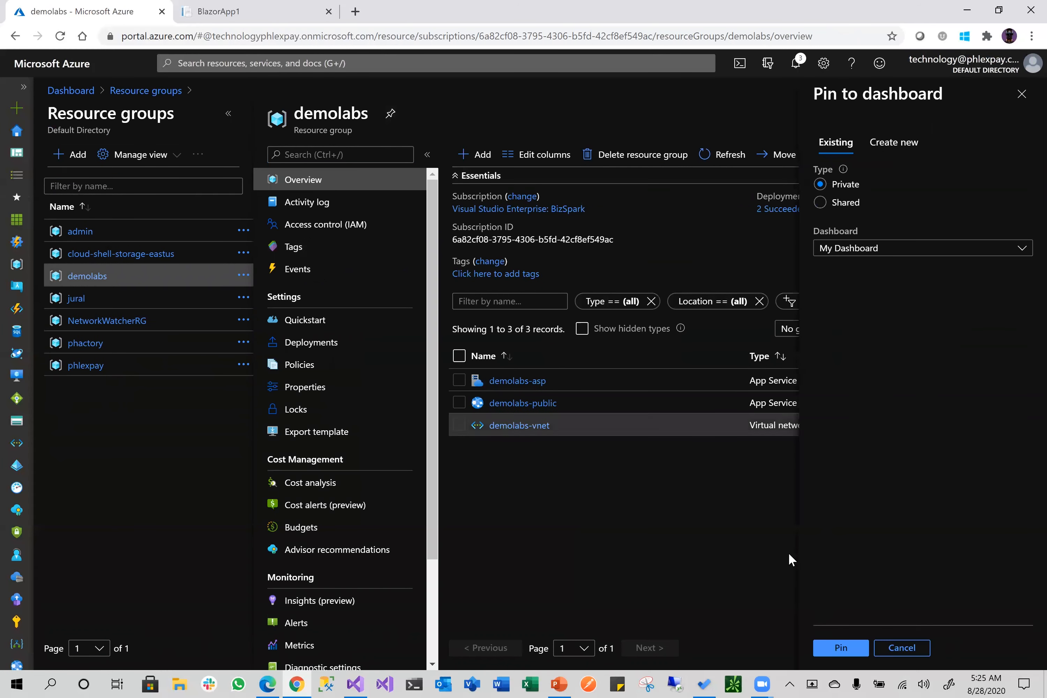
{"action": "left_click", "coordinate": [853, 648]}
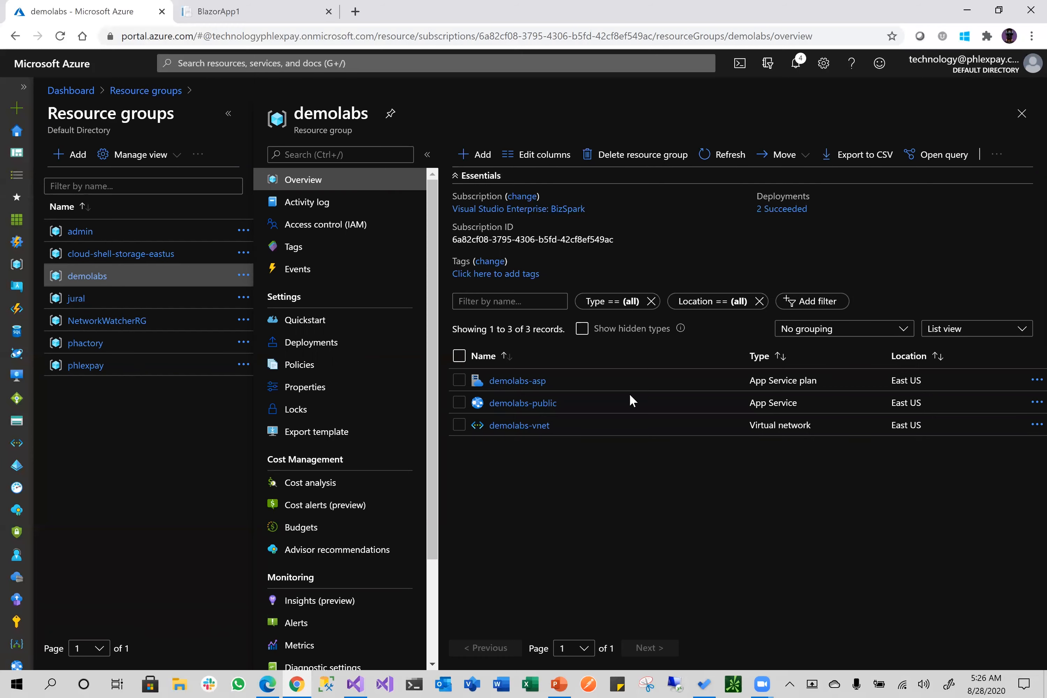
Search the Marketplace for 'windows 10', save Microsoft Windows 10 for later, and start creating the VM
{"action": "left_click", "coordinate": [479, 163]}
{"action": "type", "text": "windows"}
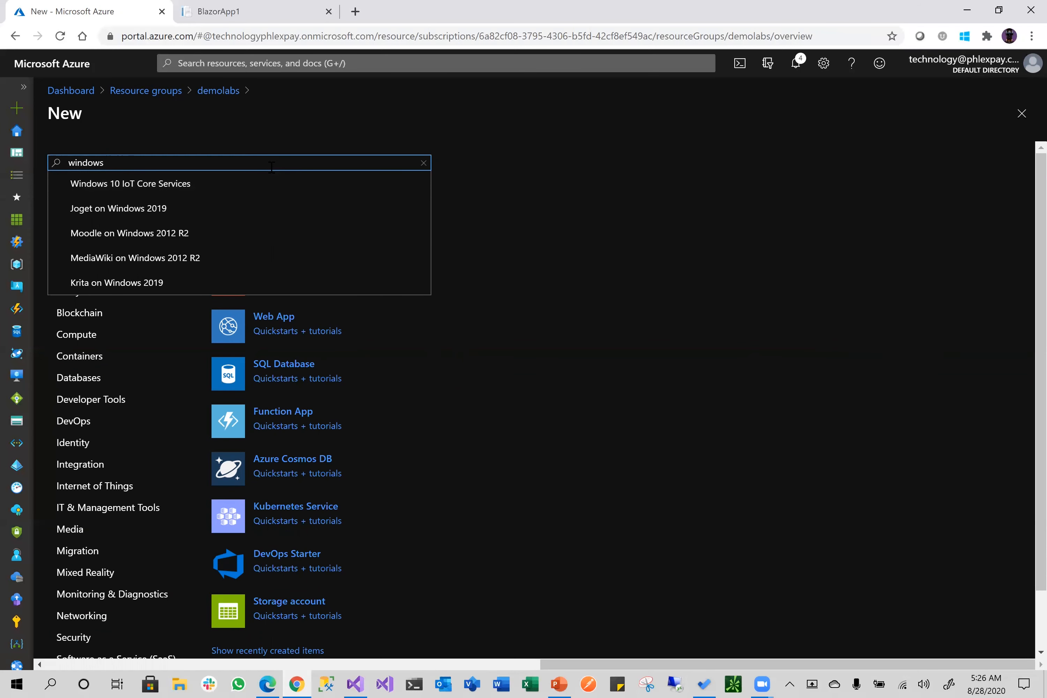
{"action": "type", "text": " 10"}
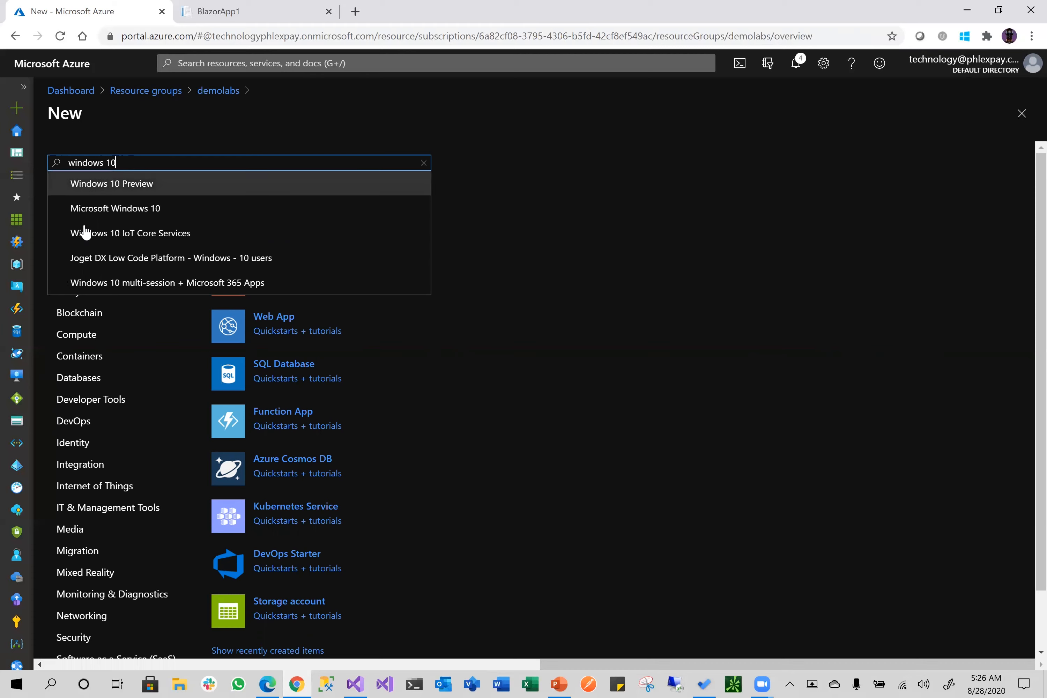
{"action": "left_click", "coordinate": [143, 206]}
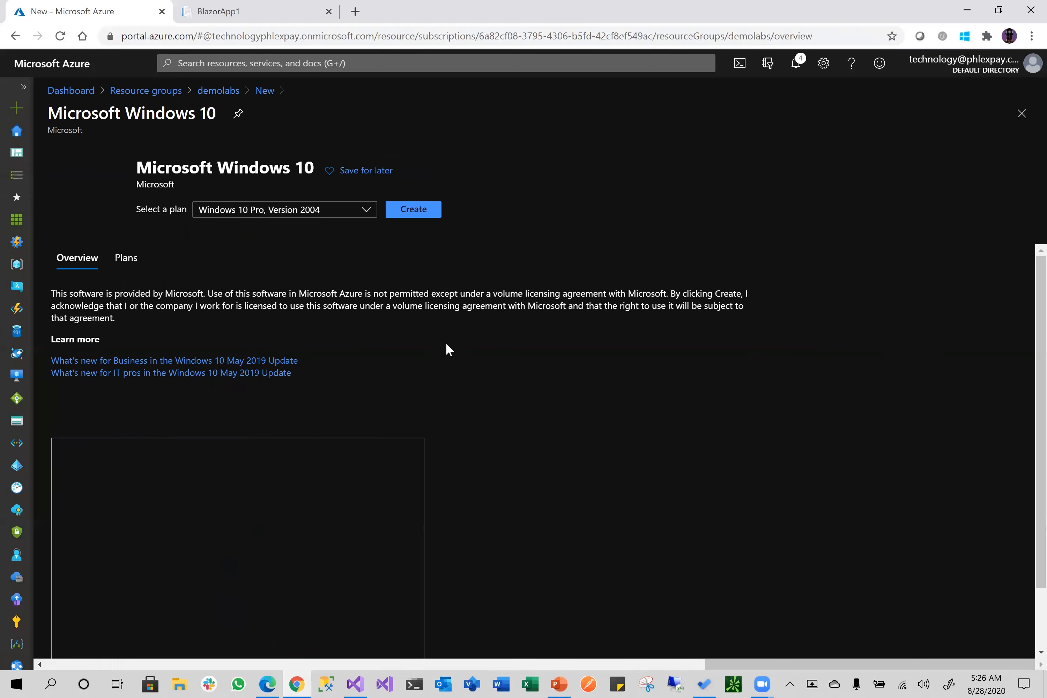
{"action": "left_click", "coordinate": [334, 175]}
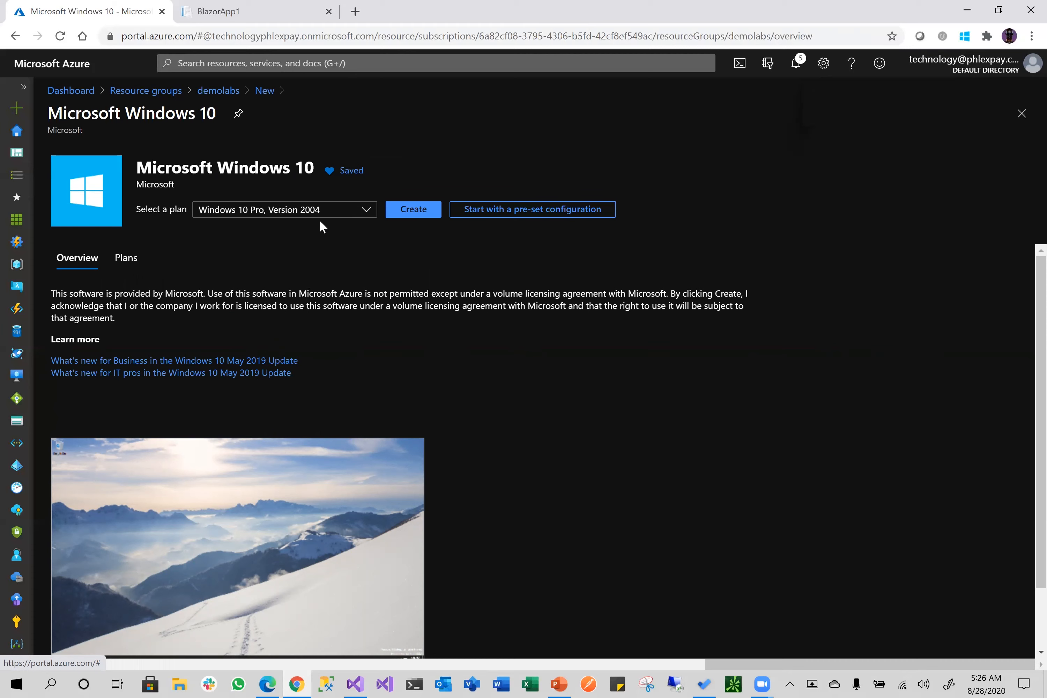
{"action": "left_click", "coordinate": [420, 212]}
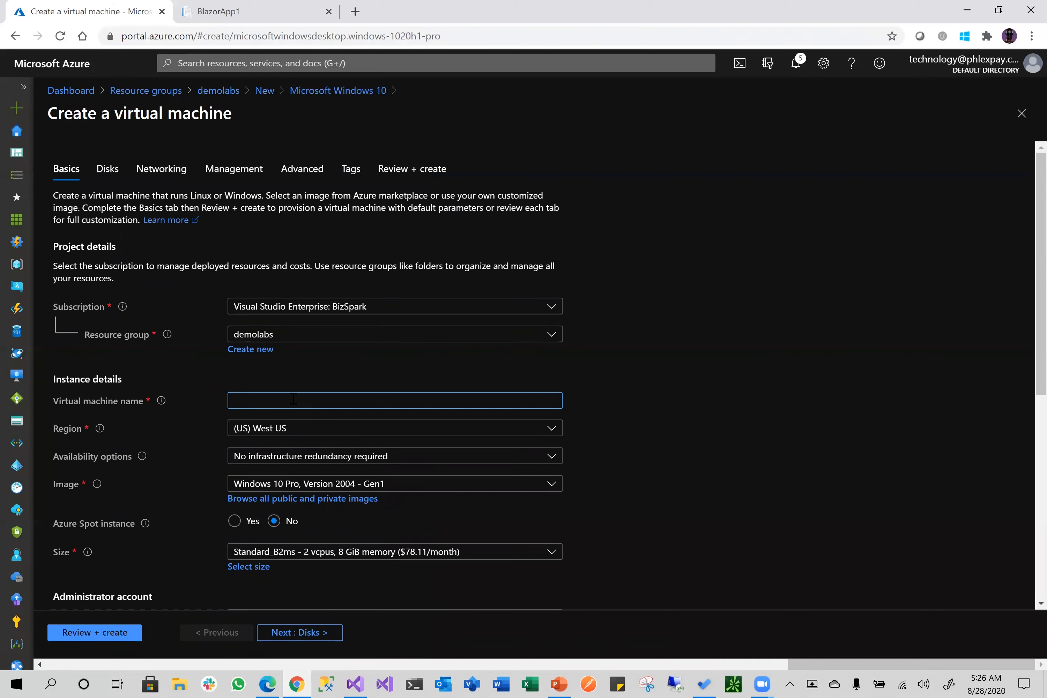
Name the virtual machine demolabsvm and set its region to (US) East US
{"action": "type", "text": "demolabsvm"}
{"action": "key", "text": "Tab"}
{"action": "key", "text": "Return"}
{"action": "left_click", "coordinate": [282, 133]}
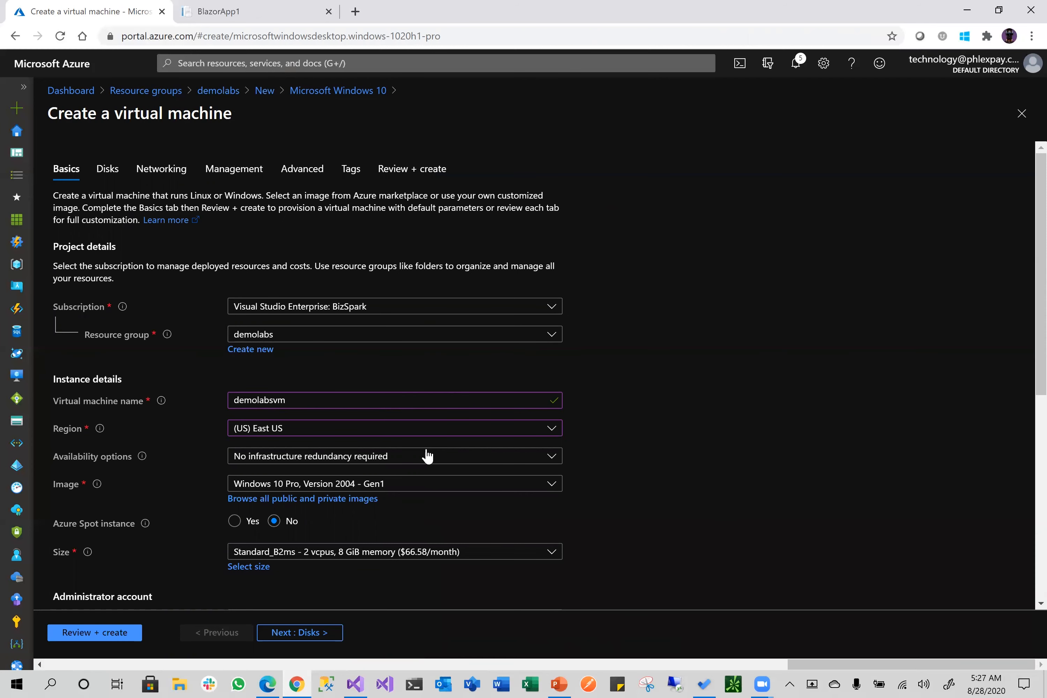
Review the available VM sizes and keep Standard_B2ms at $66.58/month
{"action": "scroll", "coordinate": [286, 388], "scroll_direction": "down", "scroll_amount": 3}
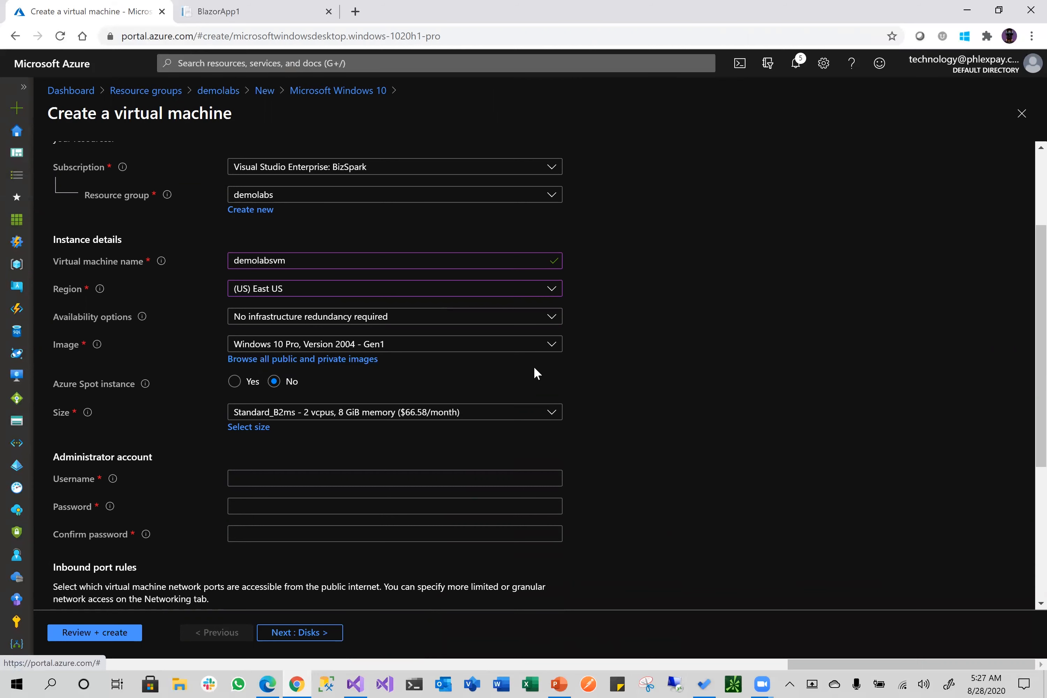
{"action": "scroll", "coordinate": [586, 463], "scroll_direction": "down", "scroll_amount": 3}
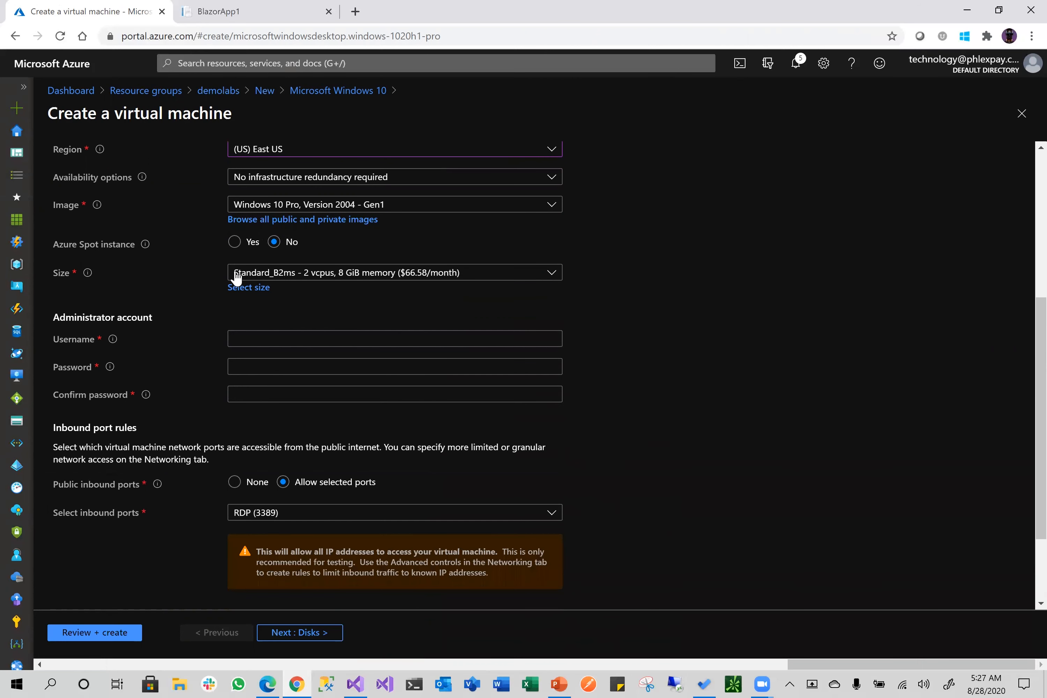
{"action": "left_click", "coordinate": [258, 295]}
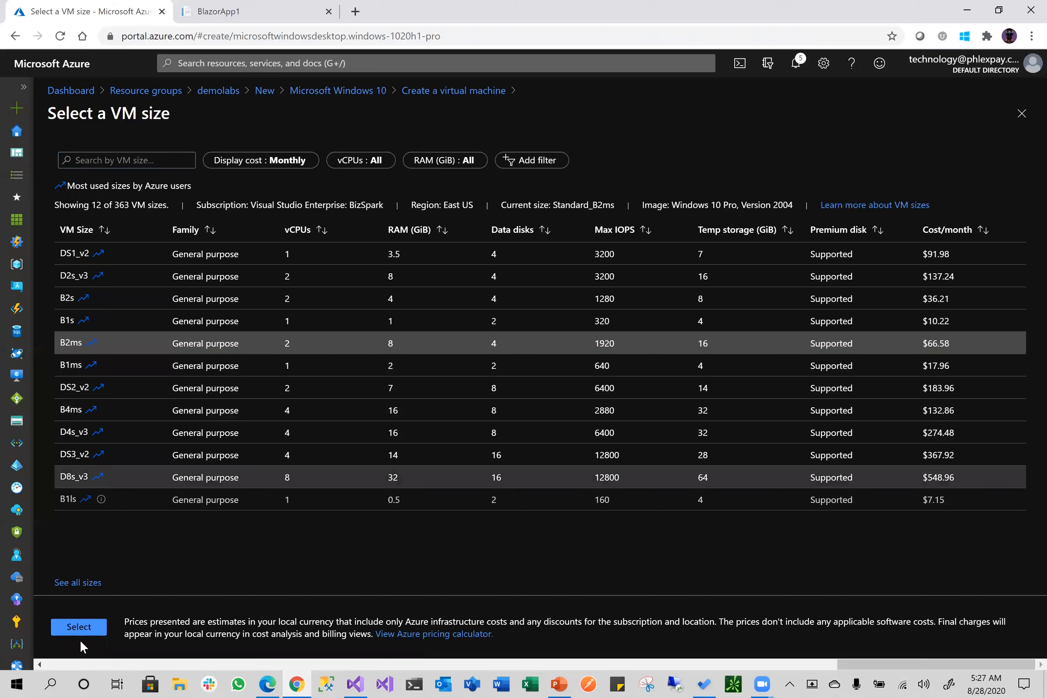
{"action": "left_click", "coordinate": [79, 627]}
Enter the administrator username, password and password confirmation
{"action": "left_click", "coordinate": [274, 342]}
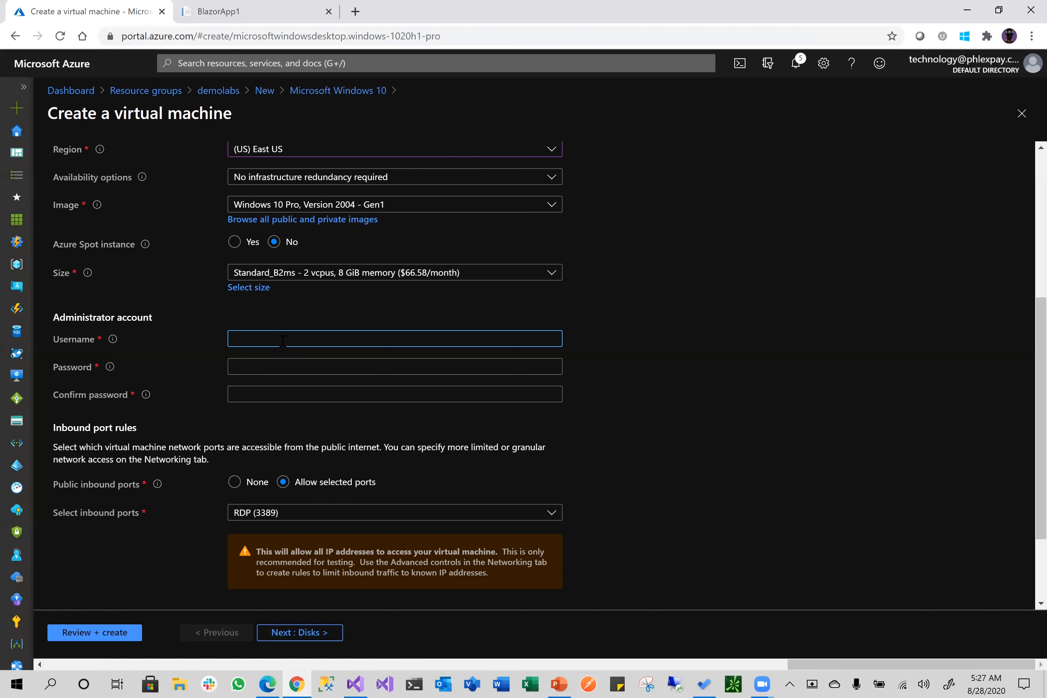
{"action": "type", "text": "moemeka"}
{"action": "left_click", "coordinate": [278, 369]}
{"action": "type", "text": "•••••••••••"}
{"action": "left_click", "coordinate": [275, 409]}
{"action": "type", "text": "•••••••••••"}
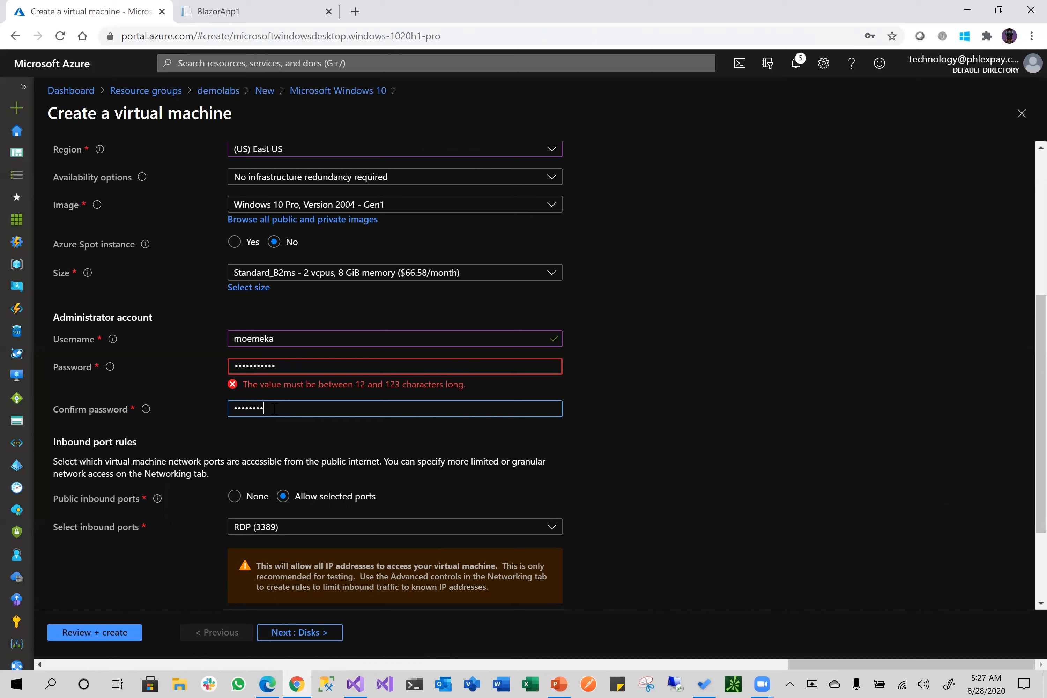
{"action": "left_click", "coordinate": [703, 422]}
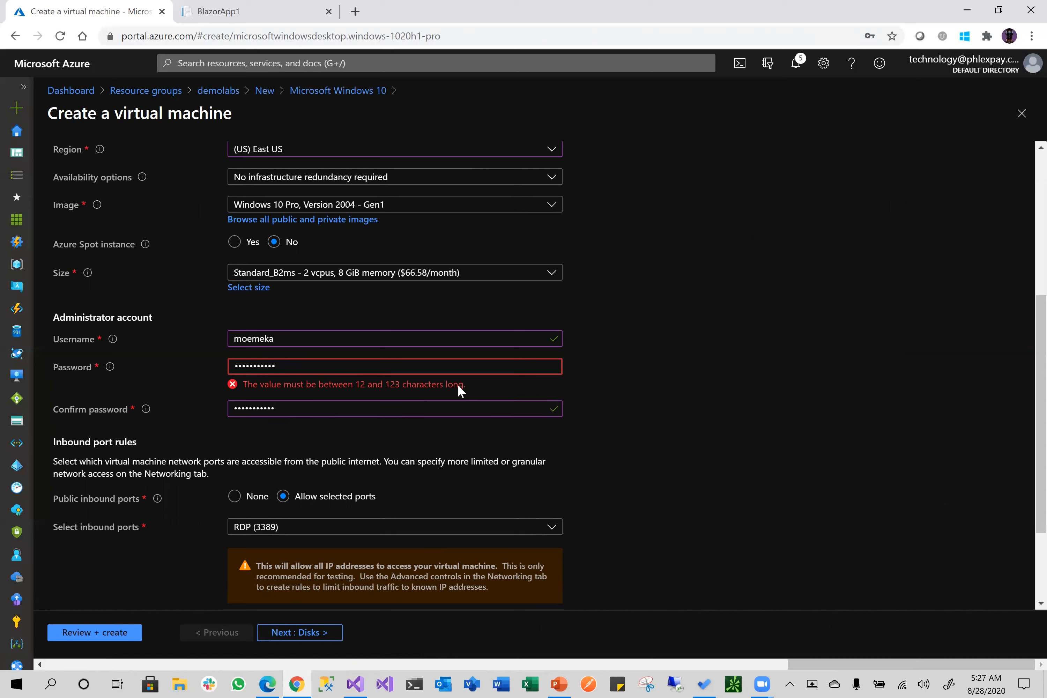
Replace the too-short password with a longer one and retype the matching confirmation
{"action": "double_click", "coordinate": [284, 364]}
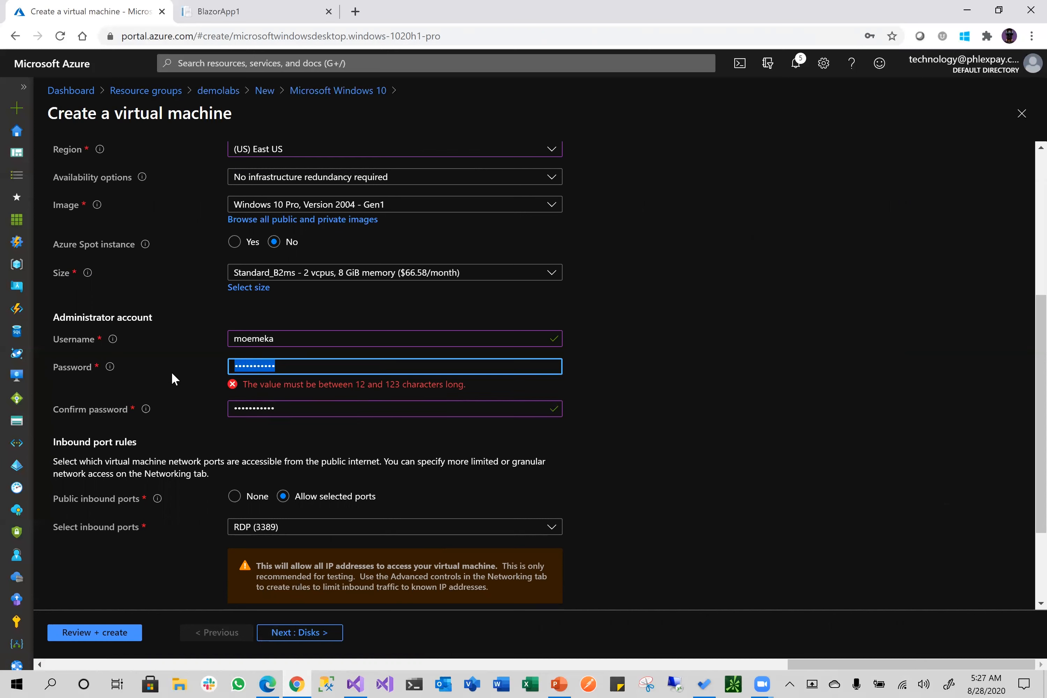
{"action": "type", "text": "•••••"}
{"action": "key", "text": "BackSpace"}
{"action": "key", "text": "BackSpace"}
{"action": "key", "text": "BackSpace"}
{"action": "key", "text": "BackSpace"}
{"action": "key", "text": "BackSpace"}
{"action": "type", "text": "•••••••••••••••••"}
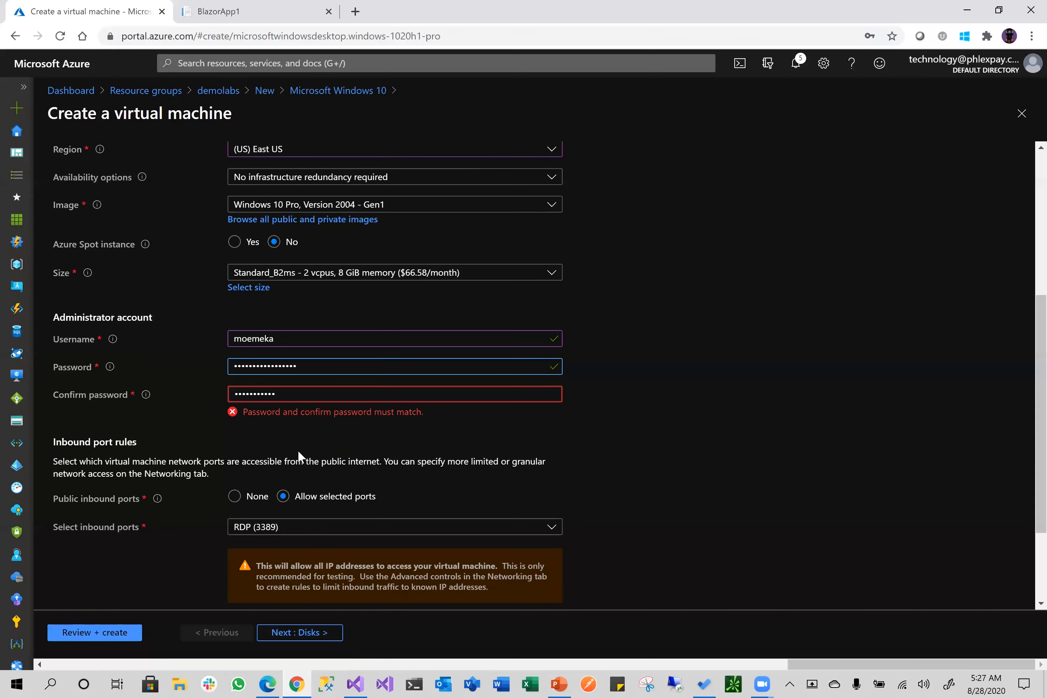
{"action": "key", "text": "Tab"}
{"action": "type", "text": "••••••"}
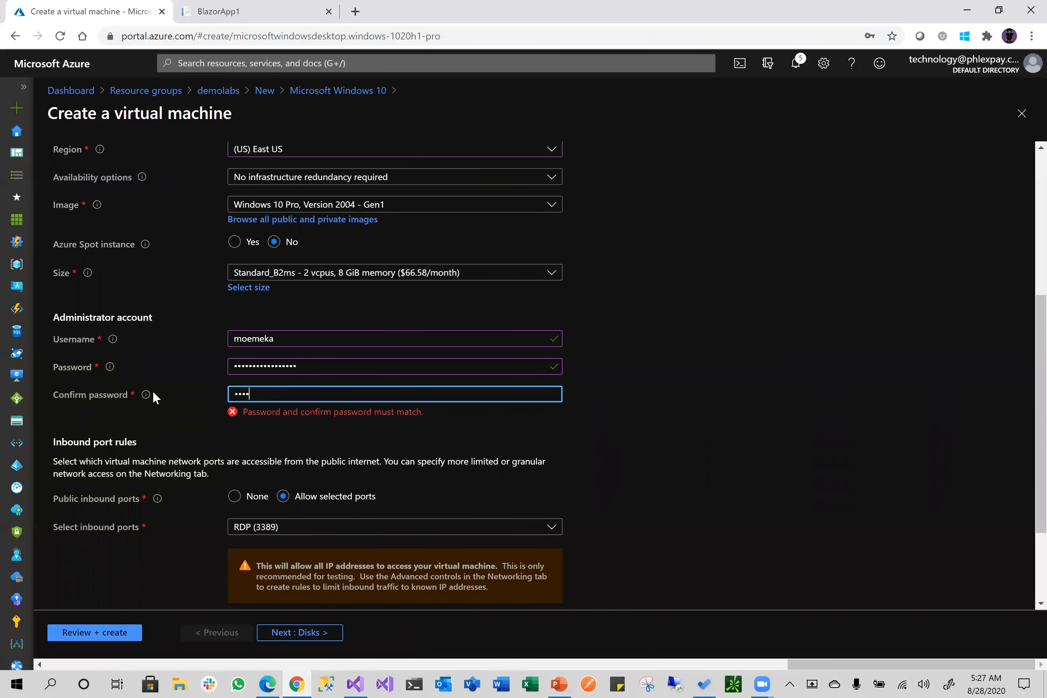
{"action": "type", "text": "•••••••••••"}
{"action": "left_click", "coordinate": [728, 423]}
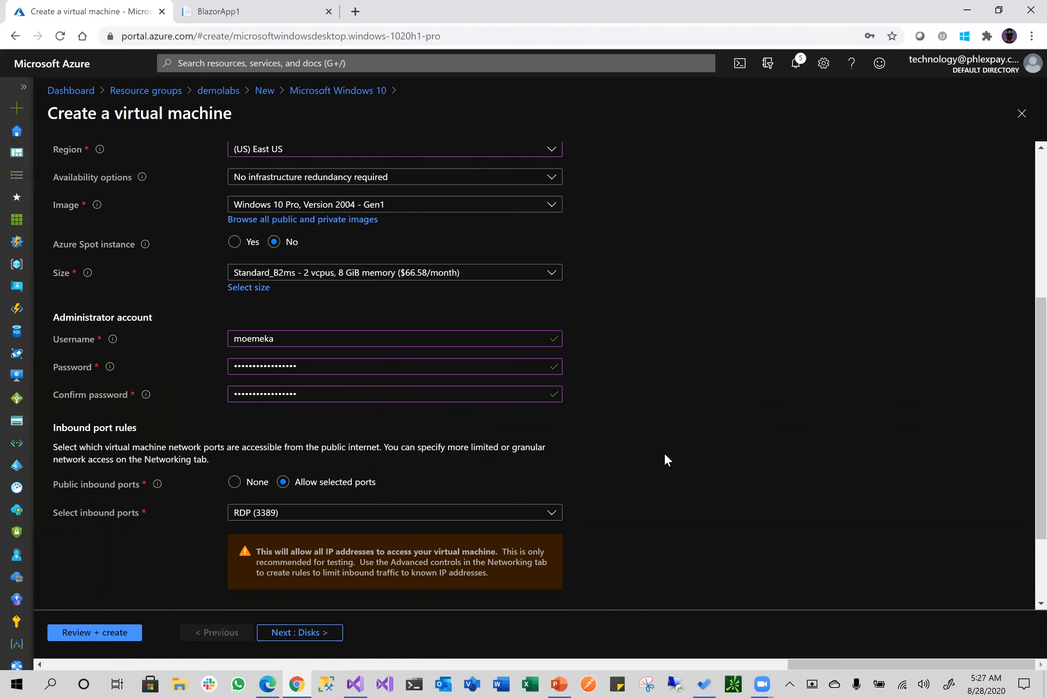
Check the rest of the Basics settings and move on to the Disks step
{"action": "scroll", "coordinate": [664, 453], "scroll_direction": "down", "scroll_amount": 2}
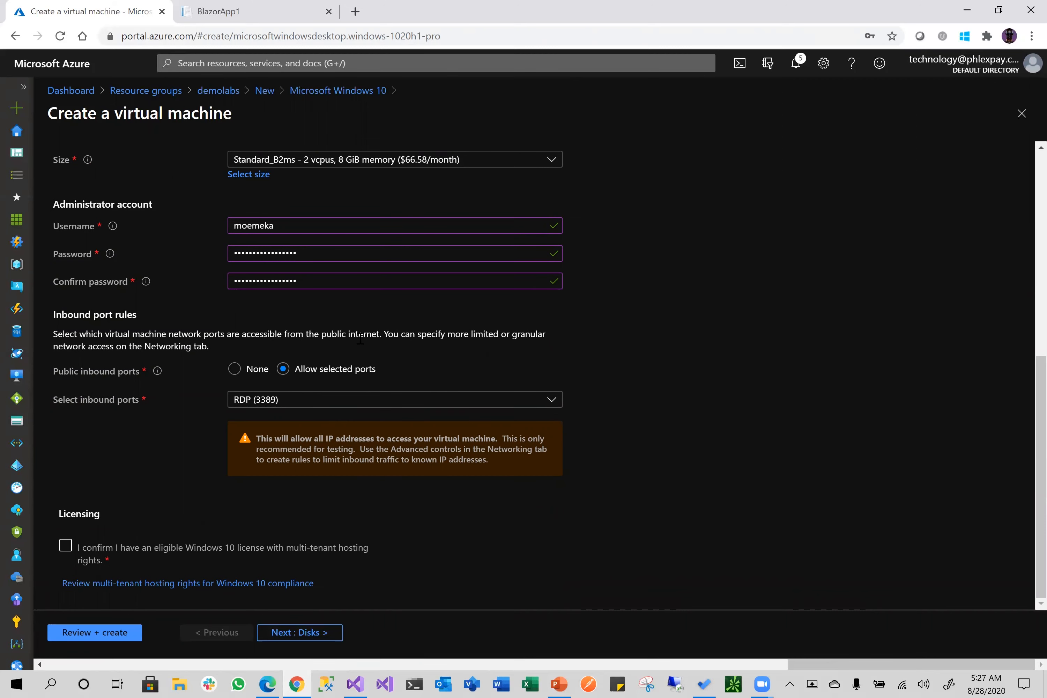
{"action": "scroll", "coordinate": [670, 430], "scroll_direction": "up", "scroll_amount": 2}
{"action": "scroll", "coordinate": [603, 495], "scroll_direction": "down", "scroll_amount": 2}
{"action": "scroll", "coordinate": [564, 490], "scroll_direction": "up", "scroll_amount": 6}
{"action": "scroll", "coordinate": [571, 493], "scroll_direction": "down", "scroll_amount": 6}
{"action": "left_click", "coordinate": [298, 633]}
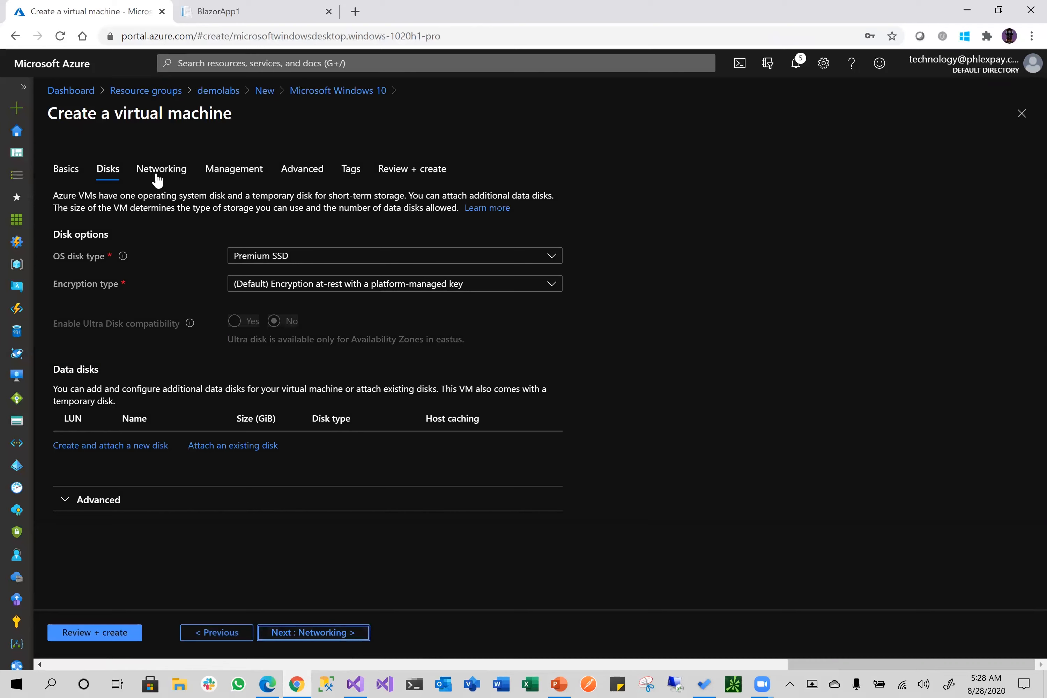
Keep networking on demolabs-vnet with the default subnet and set the NIC security group to None
{"action": "left_click", "coordinate": [313, 633]}
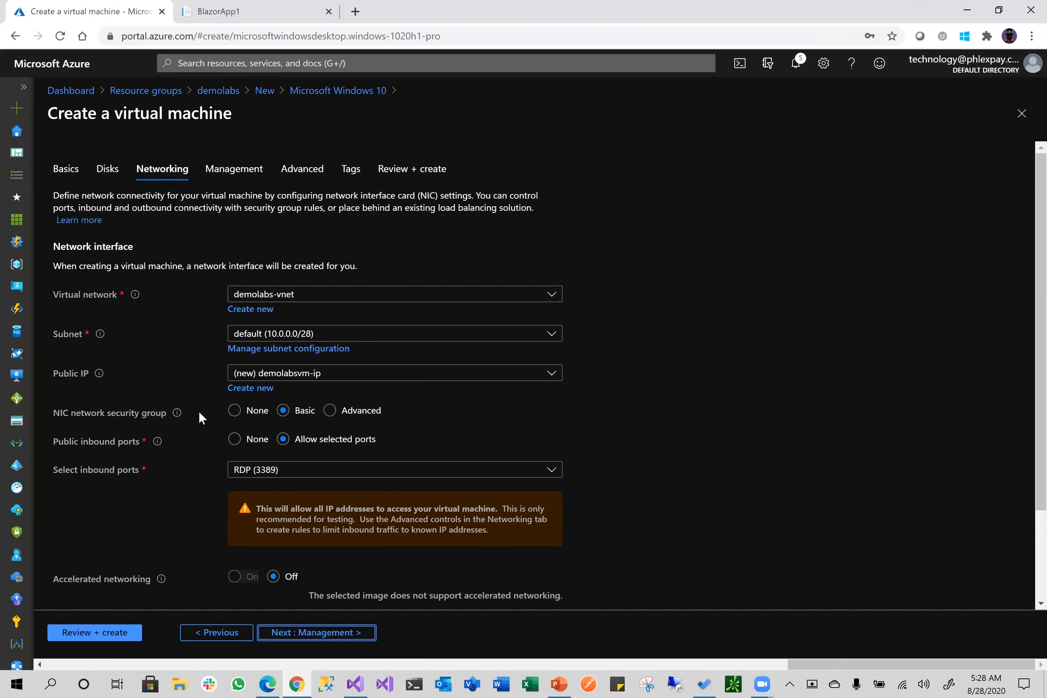
{"action": "left_click", "coordinate": [234, 410]}
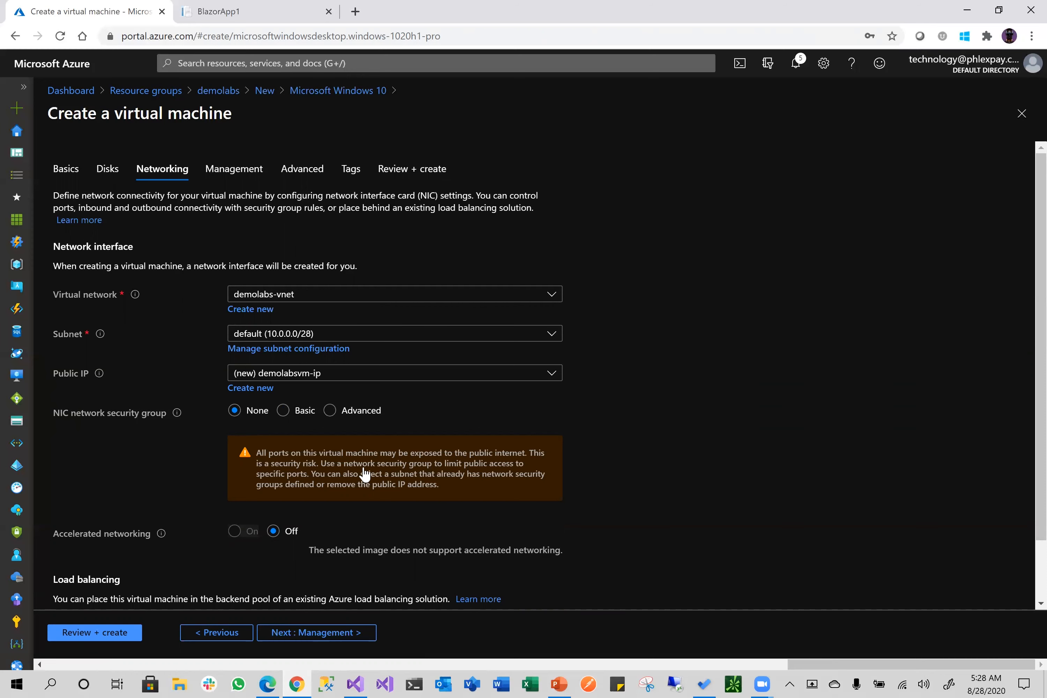
{"action": "scroll", "coordinate": [220, 522], "scroll_direction": "down", "scroll_amount": 1}
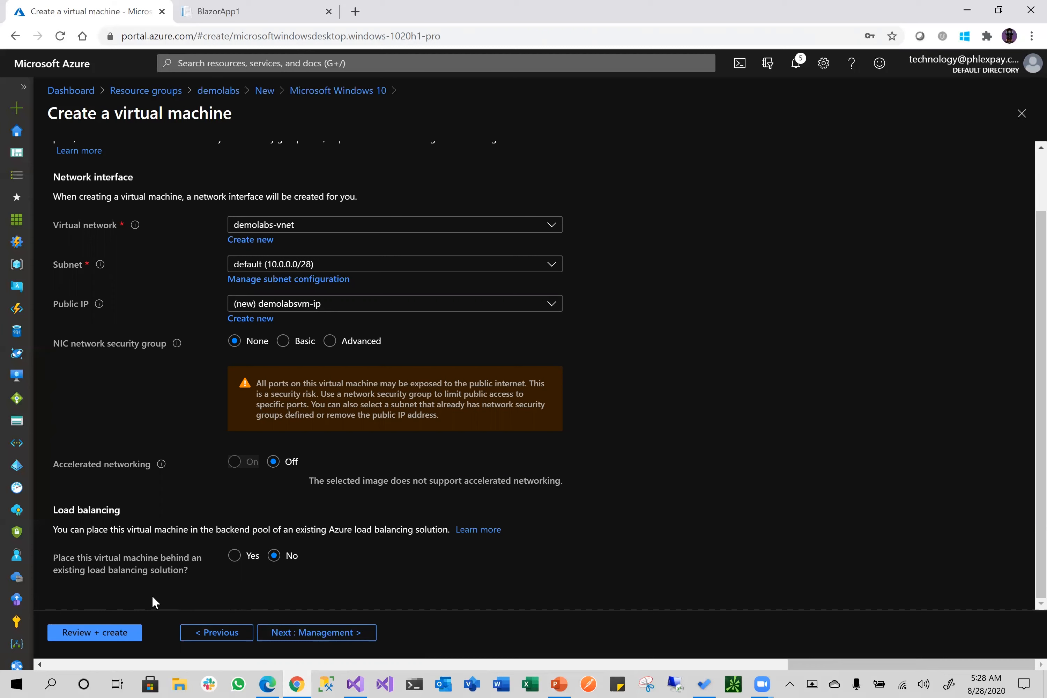
{"action": "left_click", "coordinate": [317, 632]}
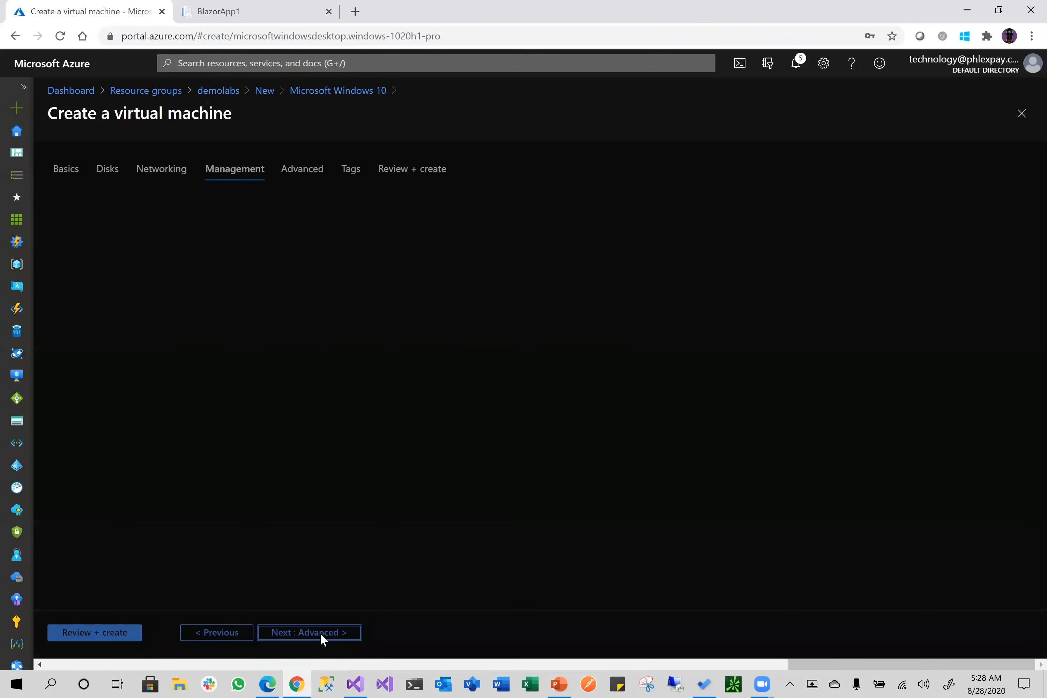
Turn boot diagnostics Off and advance through Advanced and Tags to Review + create
{"action": "left_click", "coordinate": [274, 346]}
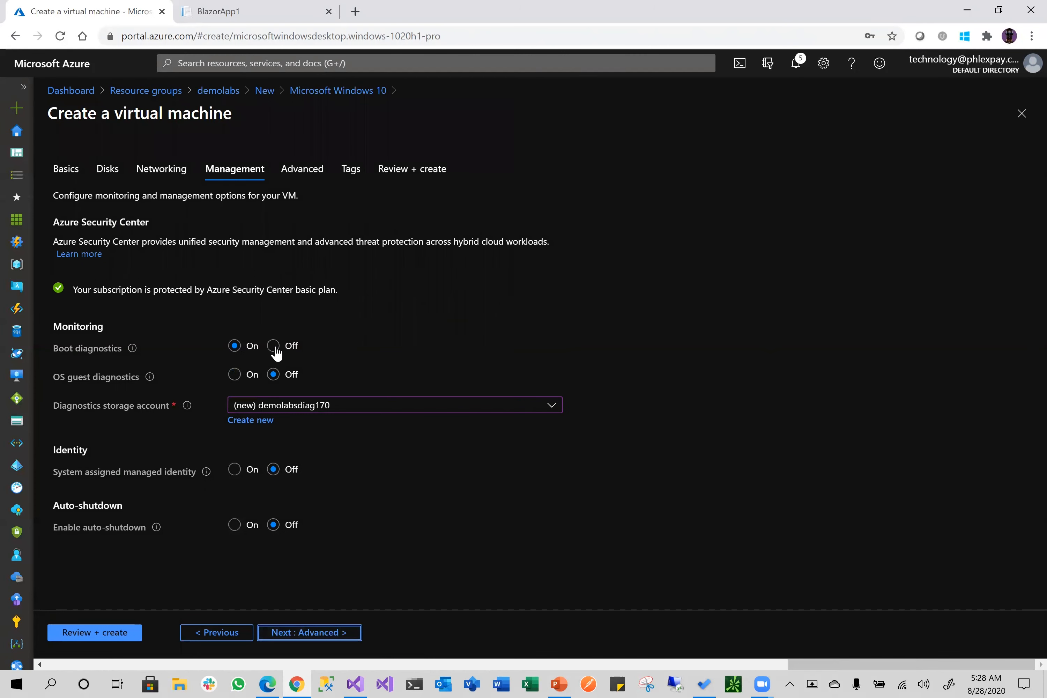
{"action": "left_click", "coordinate": [324, 629]}
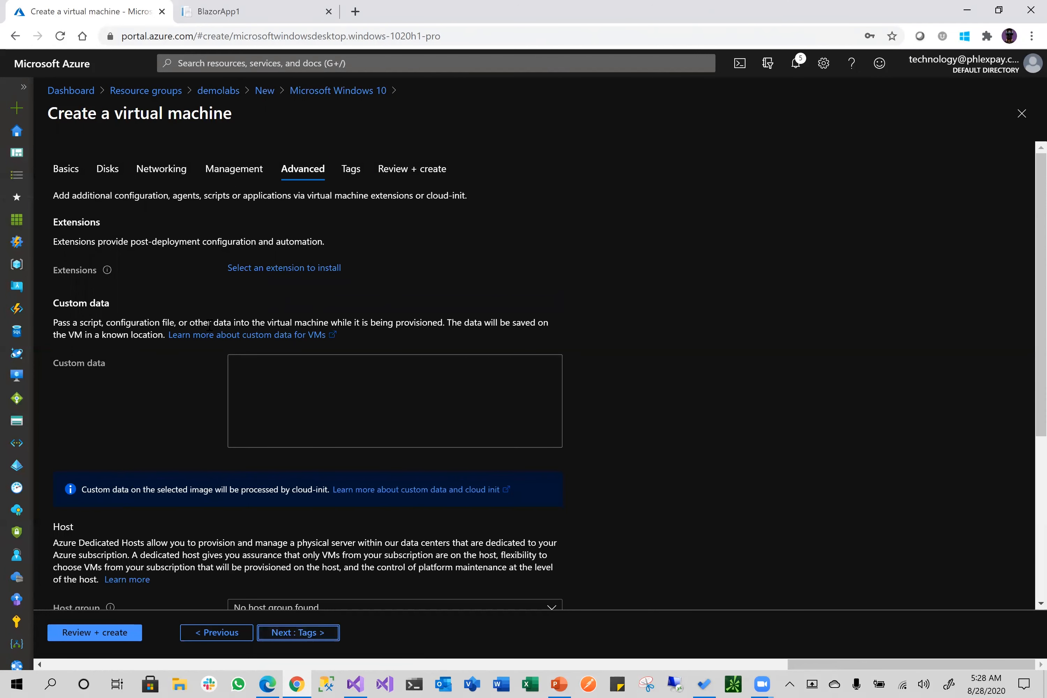
{"action": "left_click", "coordinate": [295, 632]}
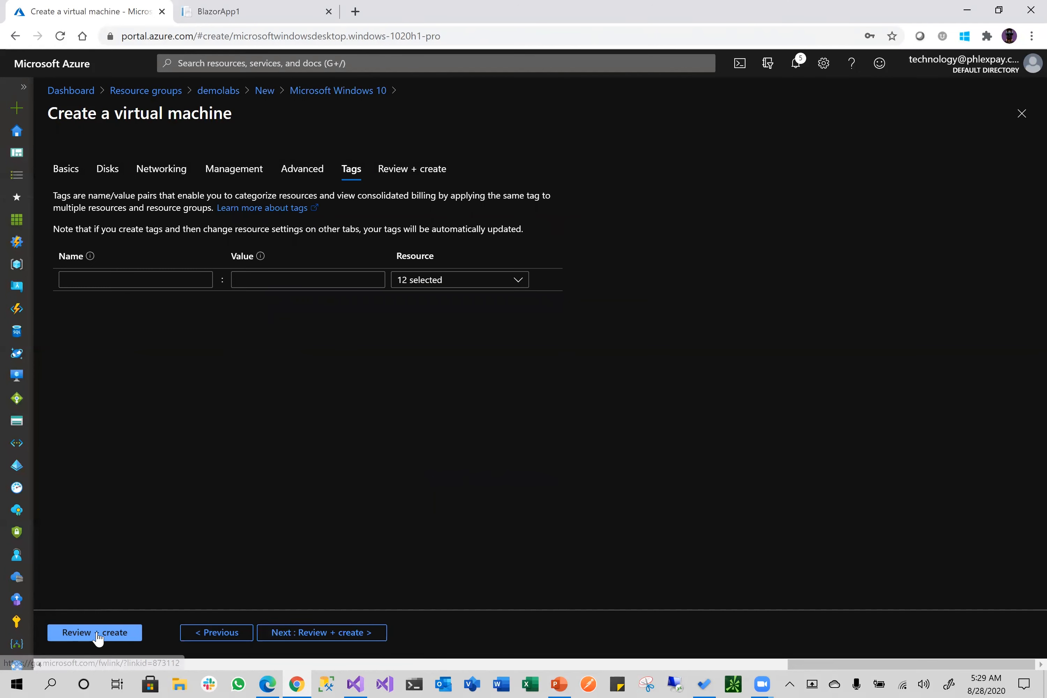
{"action": "left_click", "coordinate": [75, 634]}
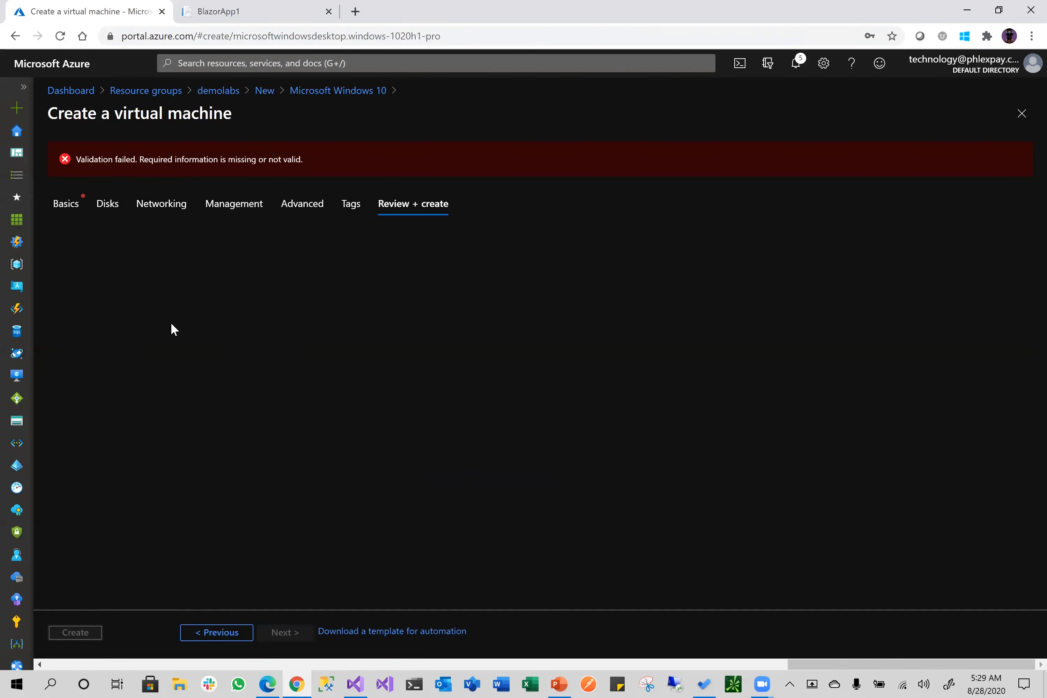
Confirm Windows 10 licence eligibility on Basics, rerun validation, and create demolabsvm
{"action": "left_click", "coordinate": [76, 206]}
{"action": "scroll", "coordinate": [691, 525], "scroll_direction": "down", "scroll_amount": 5}
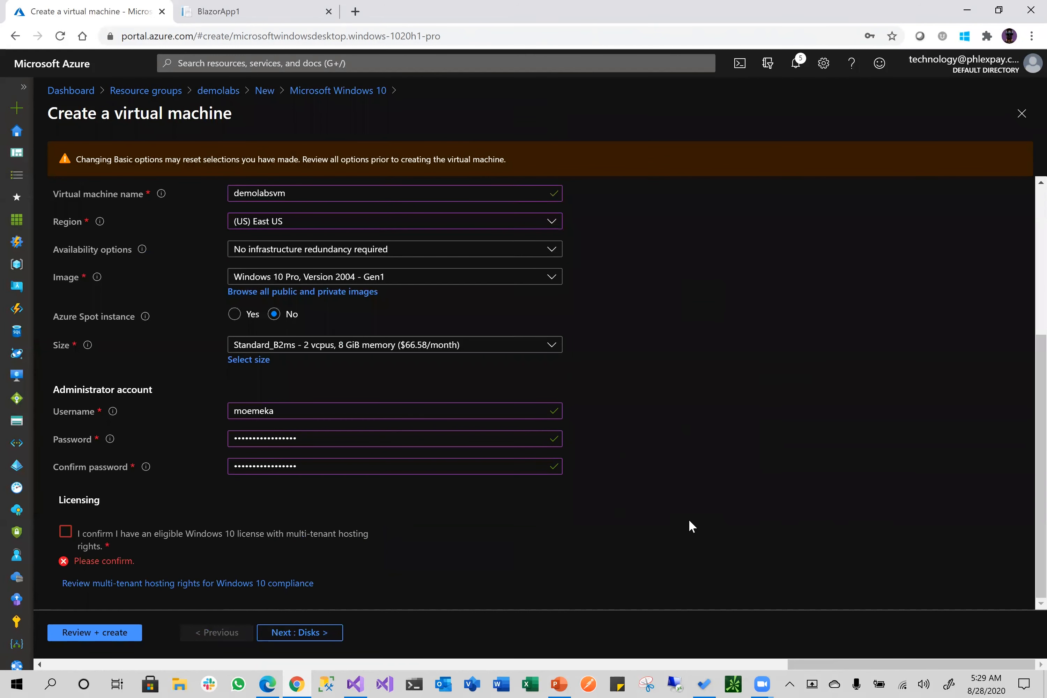
{"action": "left_click", "coordinate": [66, 532]}
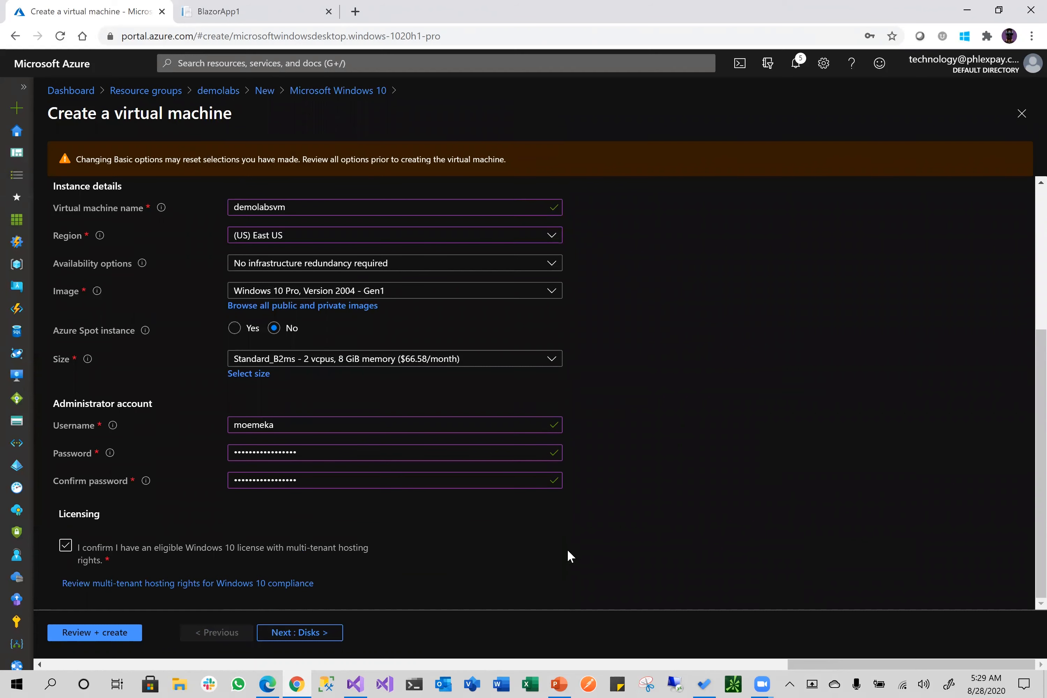
{"action": "left_click", "coordinate": [100, 632]}
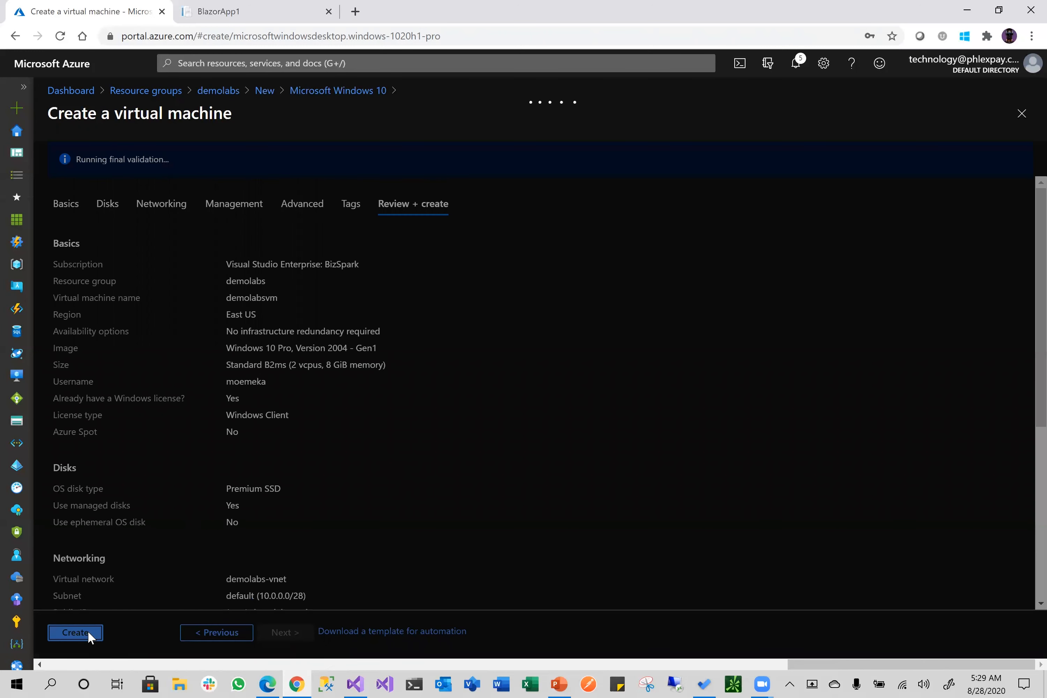
{"action": "left_click", "coordinate": [75, 632]}
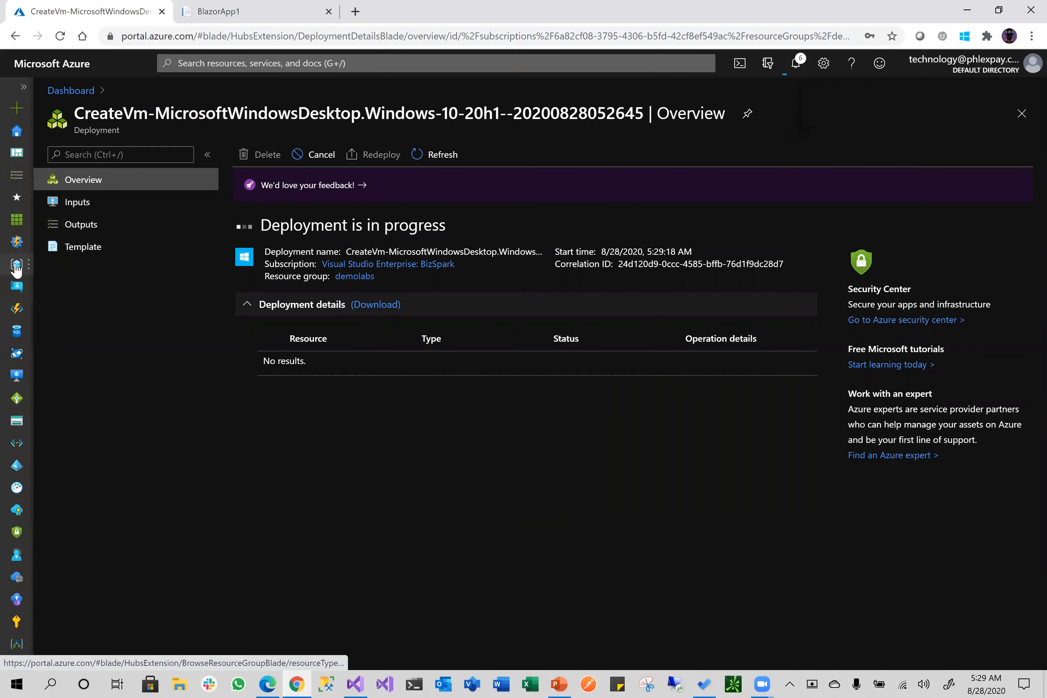
Open the demolabs resource group from Resource groups and start adding a new resource
{"action": "left_click", "coordinate": [17, 265]}
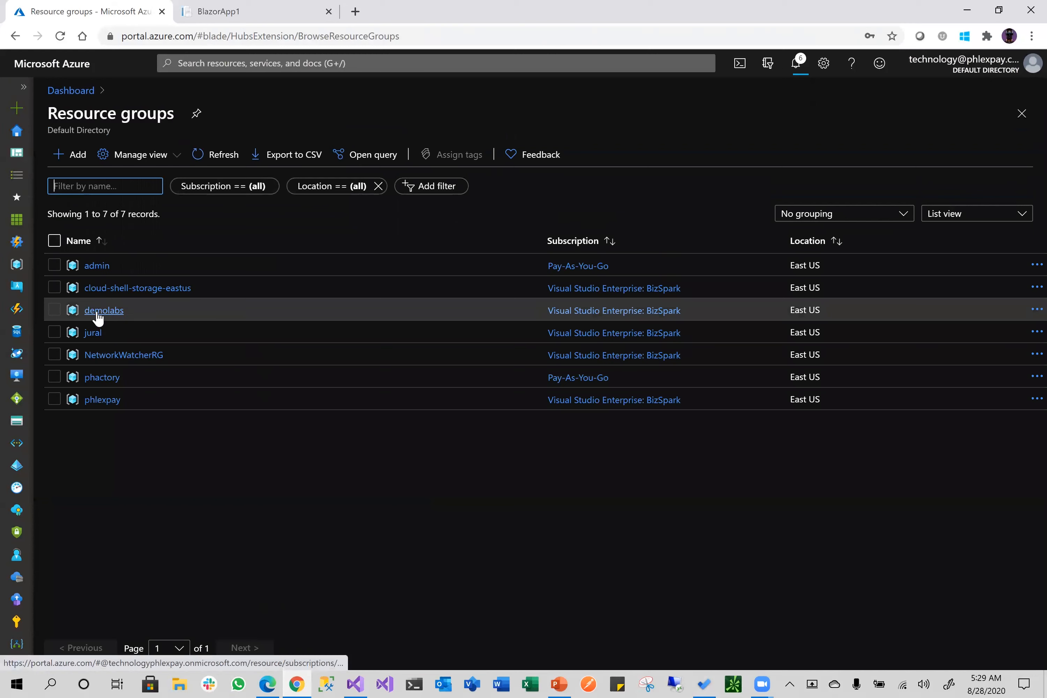
{"action": "left_click", "coordinate": [102, 310]}
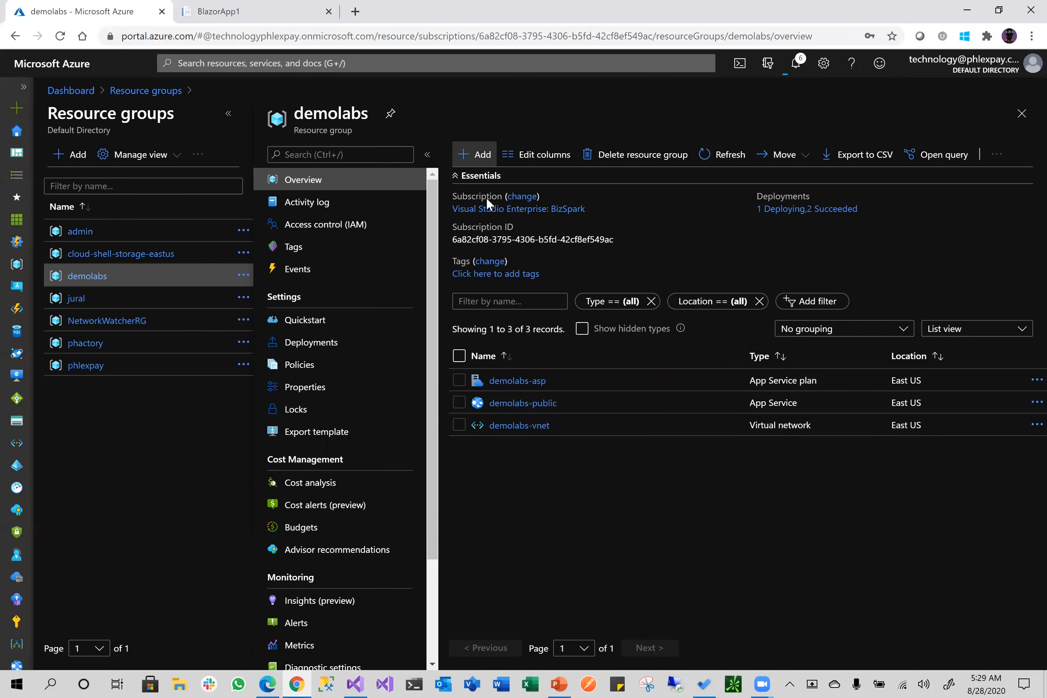
{"action": "left_click", "coordinate": [477, 155]}
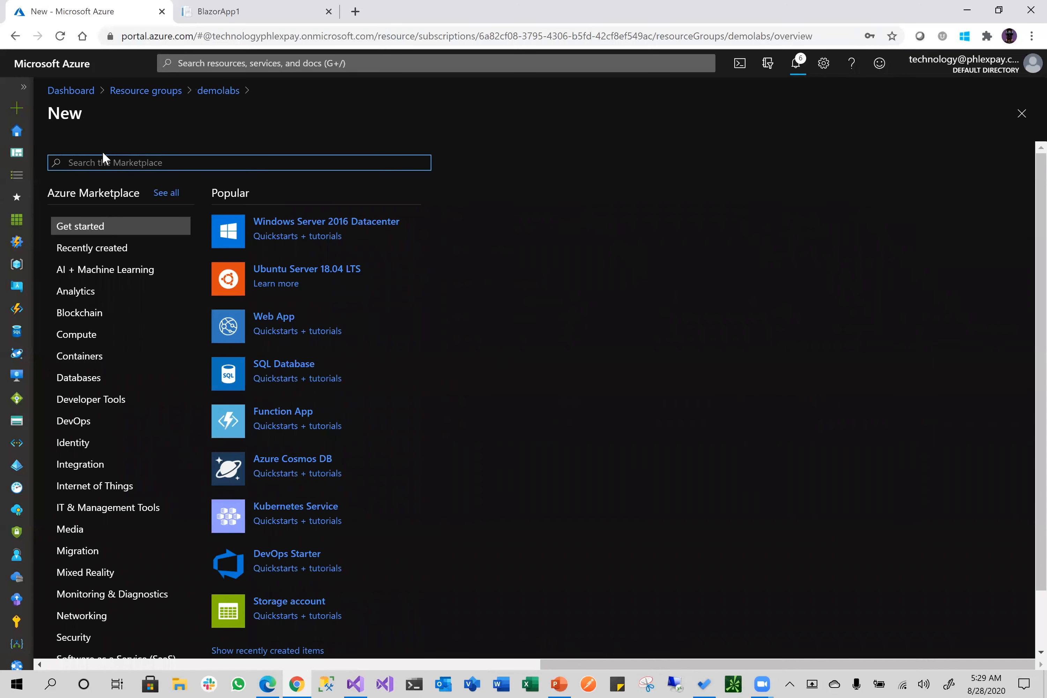
Find Private Link in the Marketplace and start creating a private endpoint
{"action": "type", "text": "private"}
{"action": "left_click", "coordinate": [137, 192]}
{"action": "left_click", "coordinate": [162, 215]}
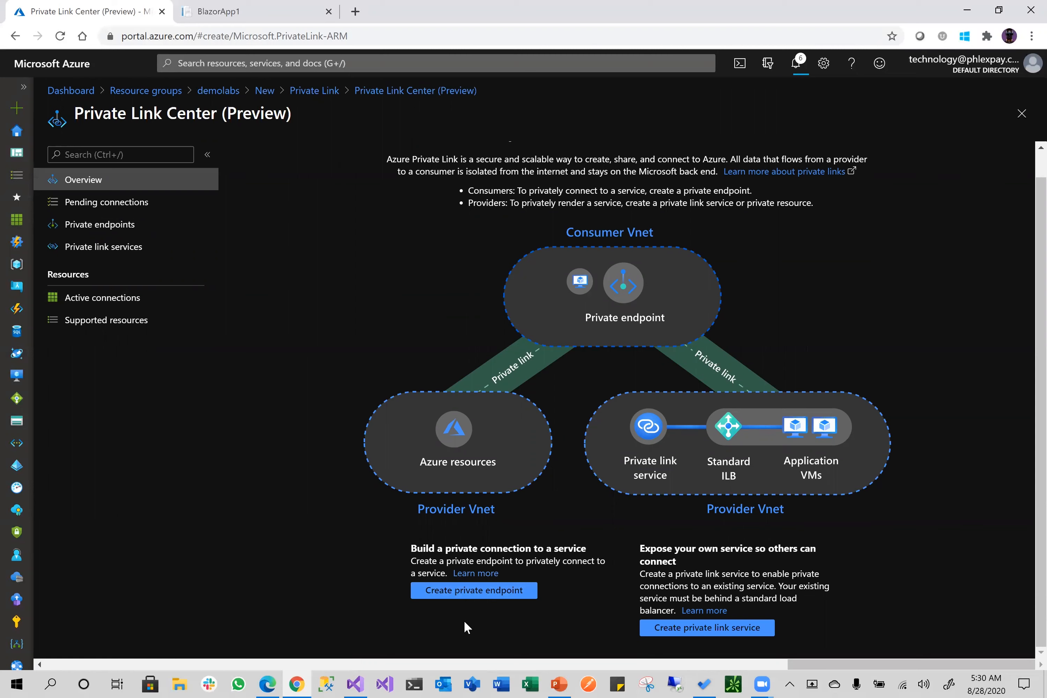
{"action": "left_click", "coordinate": [473, 593]}
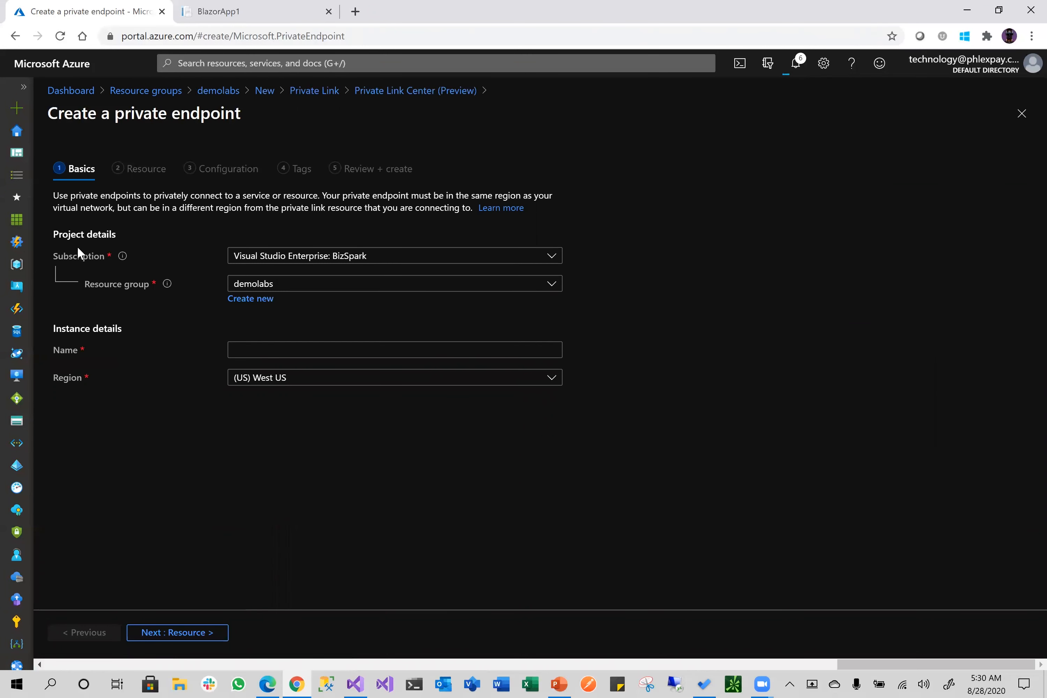
Name the endpoint demolabs-pe and set its region to (US) East US
{"action": "left_click", "coordinate": [287, 357]}
{"action": "type", "text": "demolabs"}
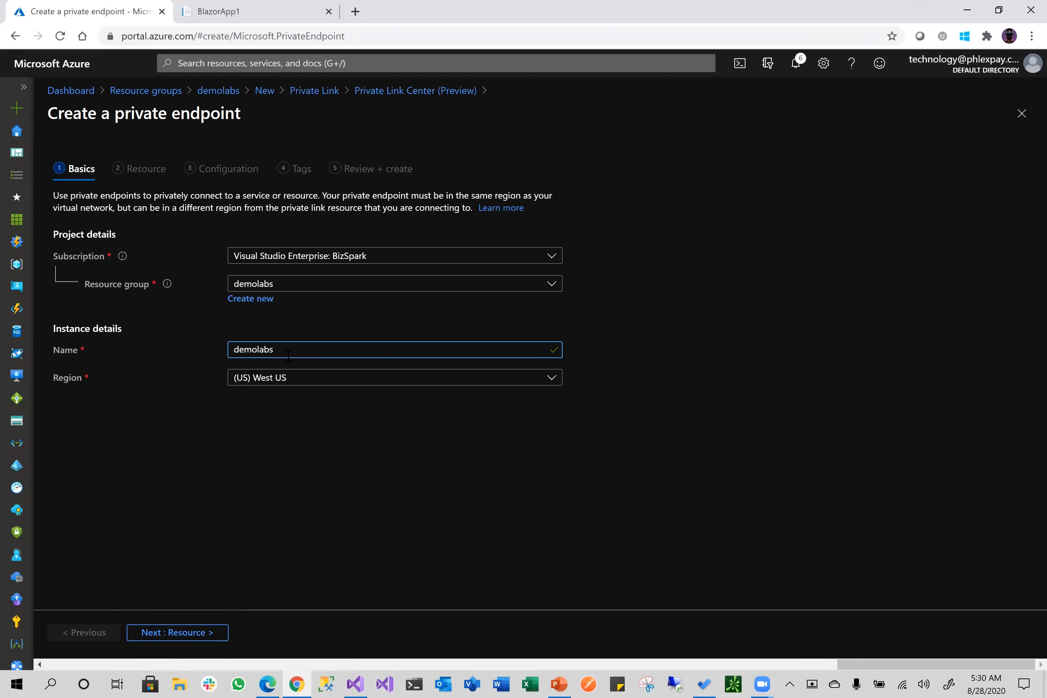
{"action": "type", "text": "-pe"}
{"action": "left_click", "coordinate": [312, 441]}
{"action": "left_click", "coordinate": [295, 382]}
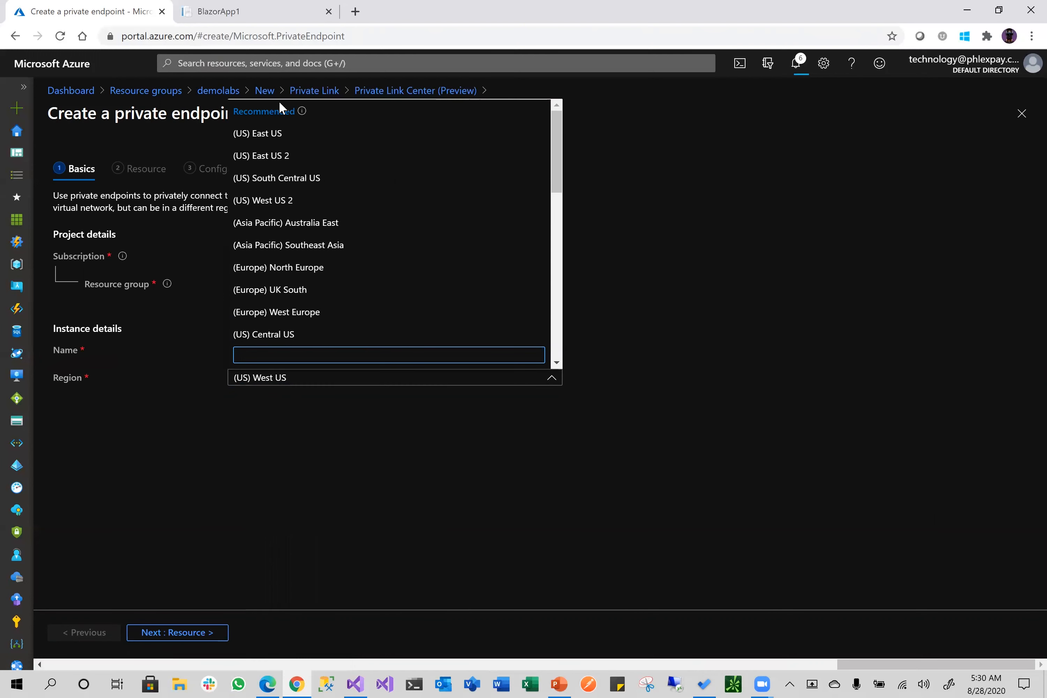
{"action": "left_click", "coordinate": [301, 136]}
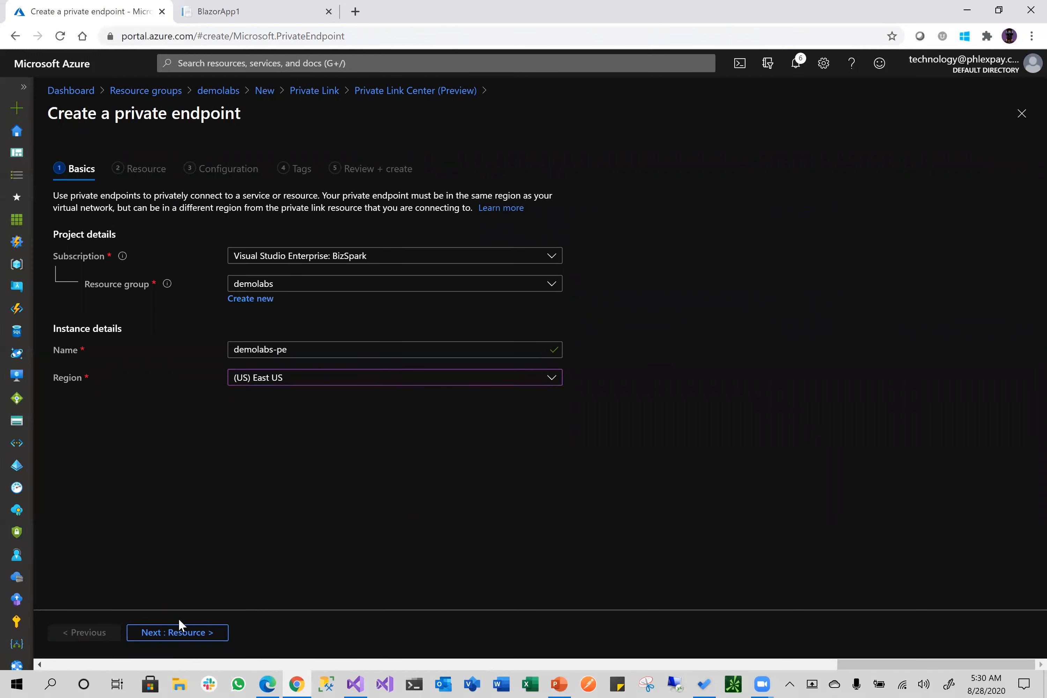
Advance to the Resource step and bring up the resource type choices
{"action": "left_click", "coordinate": [191, 634]}
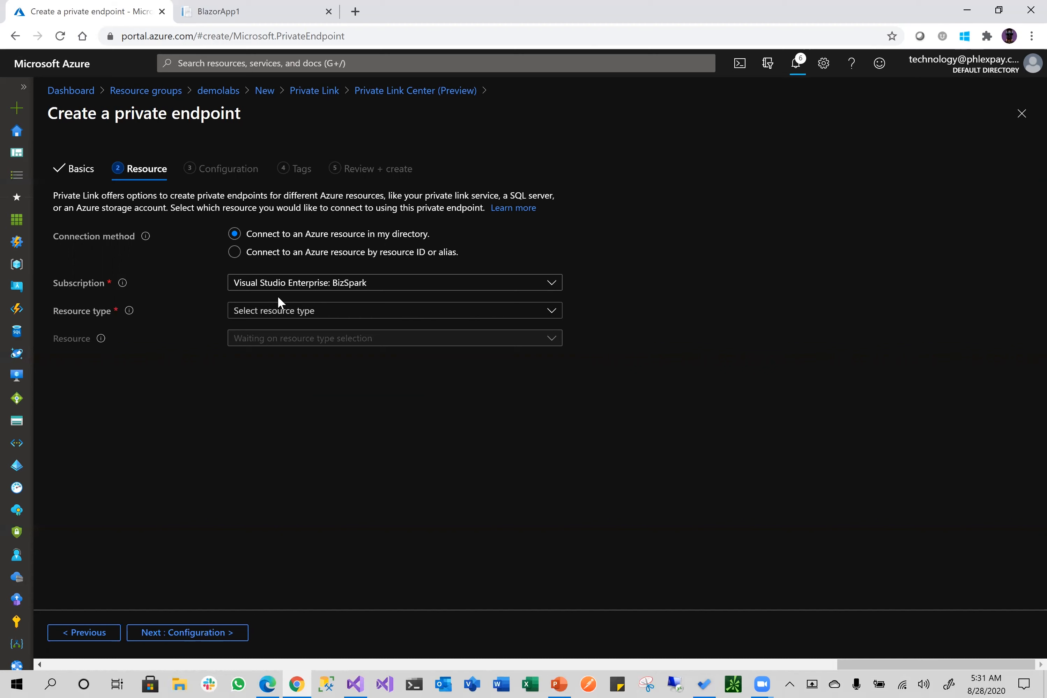
{"action": "left_click", "coordinate": [378, 312]}
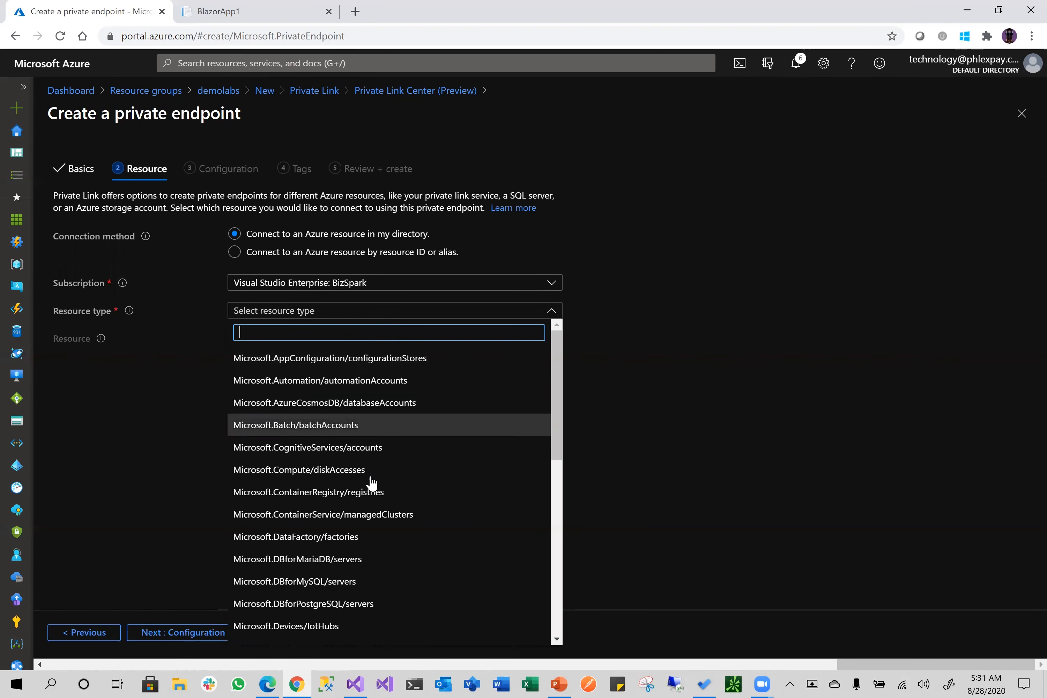
Target demolabs-public as a Microsoft.Web/sites resource, see it flagged unsupported, and head back
{"action": "scroll", "coordinate": [371, 484], "scroll_direction": "down", "scroll_amount": 10}
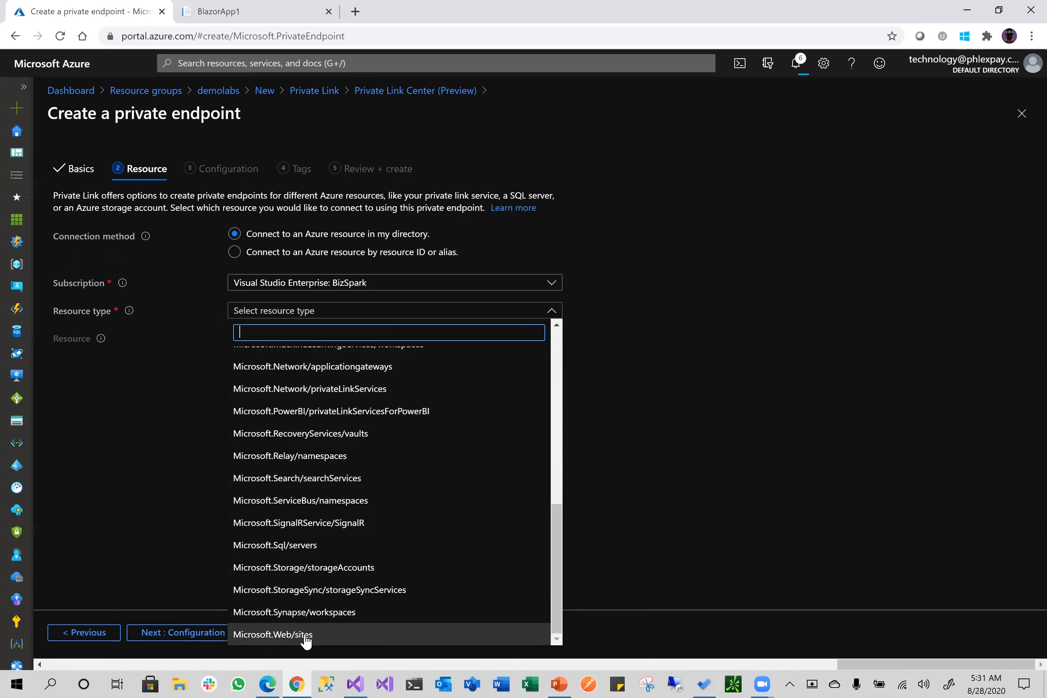
{"action": "left_click", "coordinate": [338, 632]}
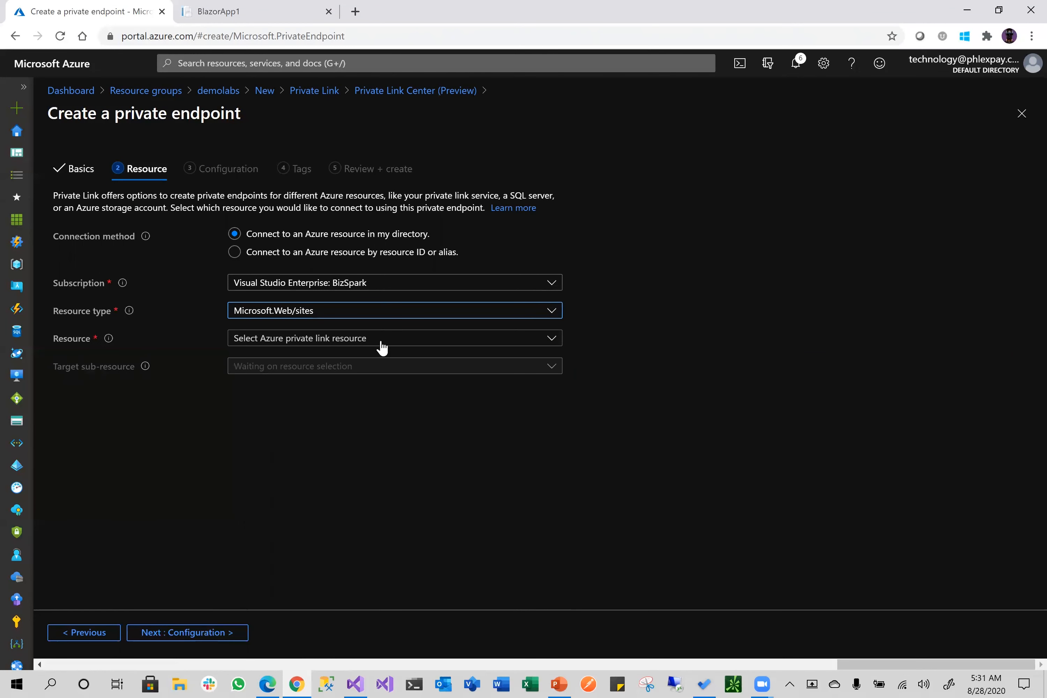
{"action": "left_click", "coordinate": [381, 345]}
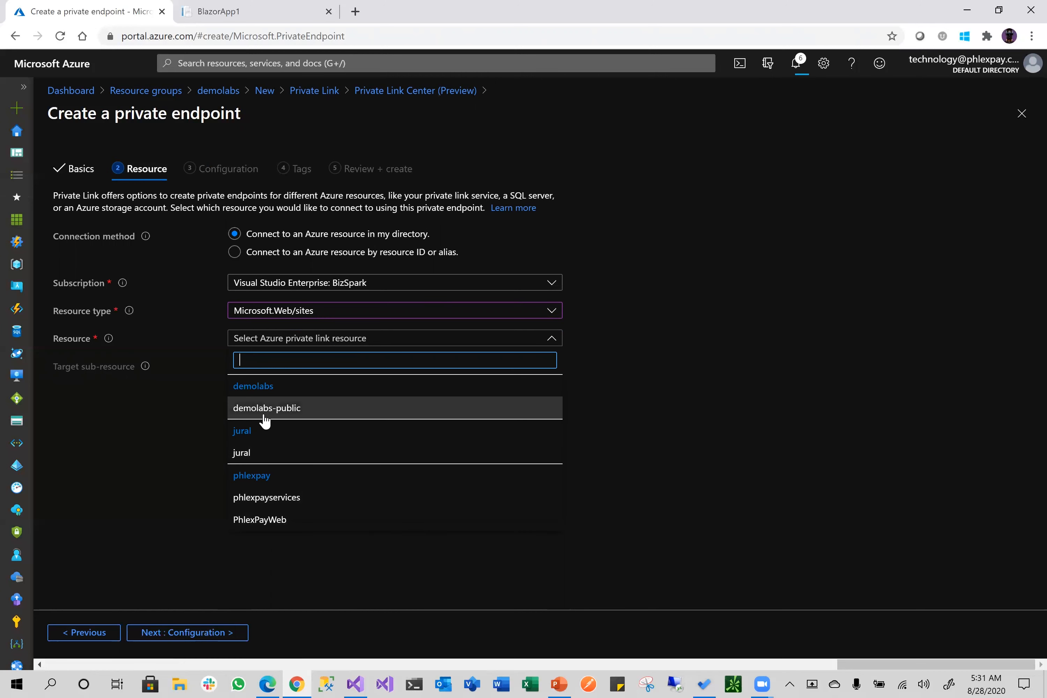
{"action": "left_click", "coordinate": [306, 409]}
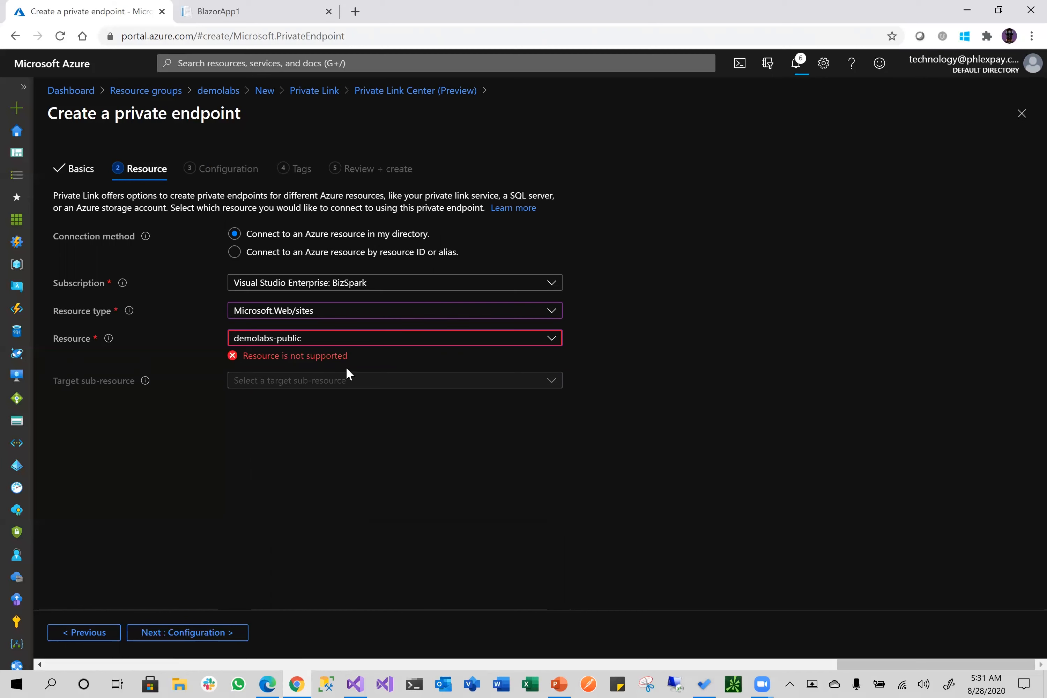
{"action": "left_click", "coordinate": [217, 95]}
Discard the unfinished endpoint and show demolabs-public's Production Scale up tiers
{"action": "left_click", "coordinate": [584, 114]}
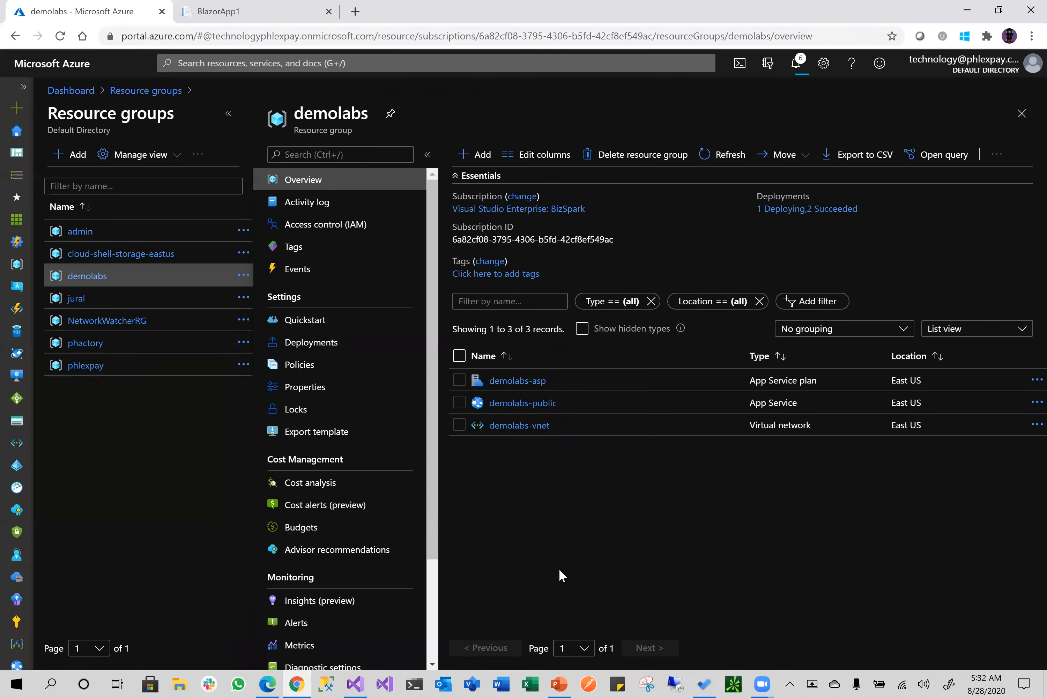
{"action": "left_click", "coordinate": [513, 402]}
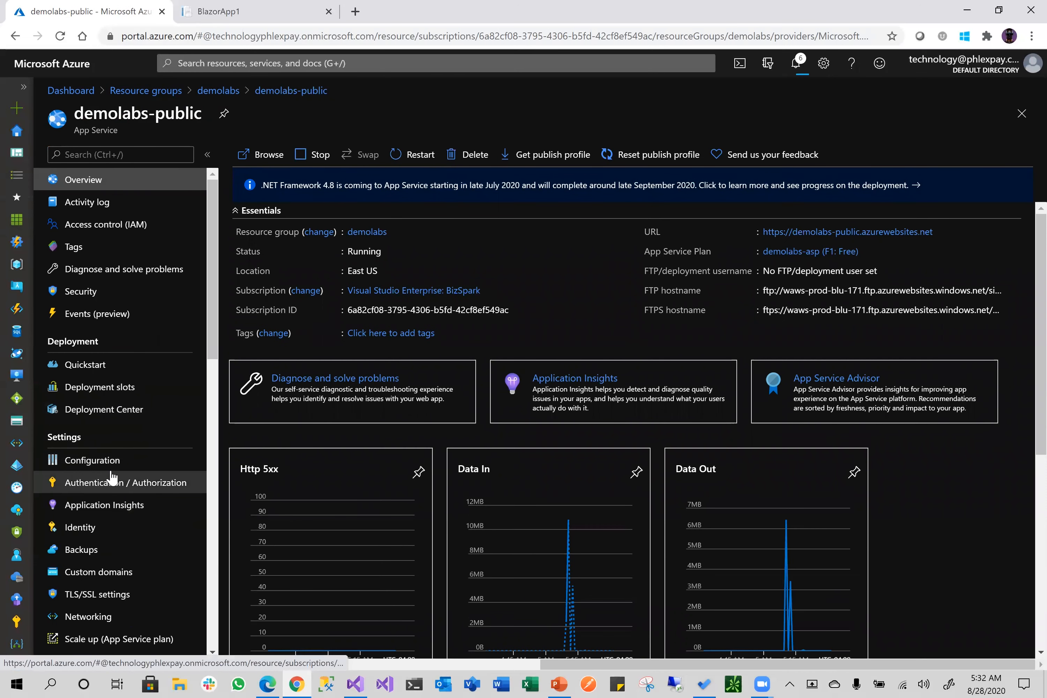
{"action": "scroll", "coordinate": [111, 477], "scroll_direction": "down", "scroll_amount": 5}
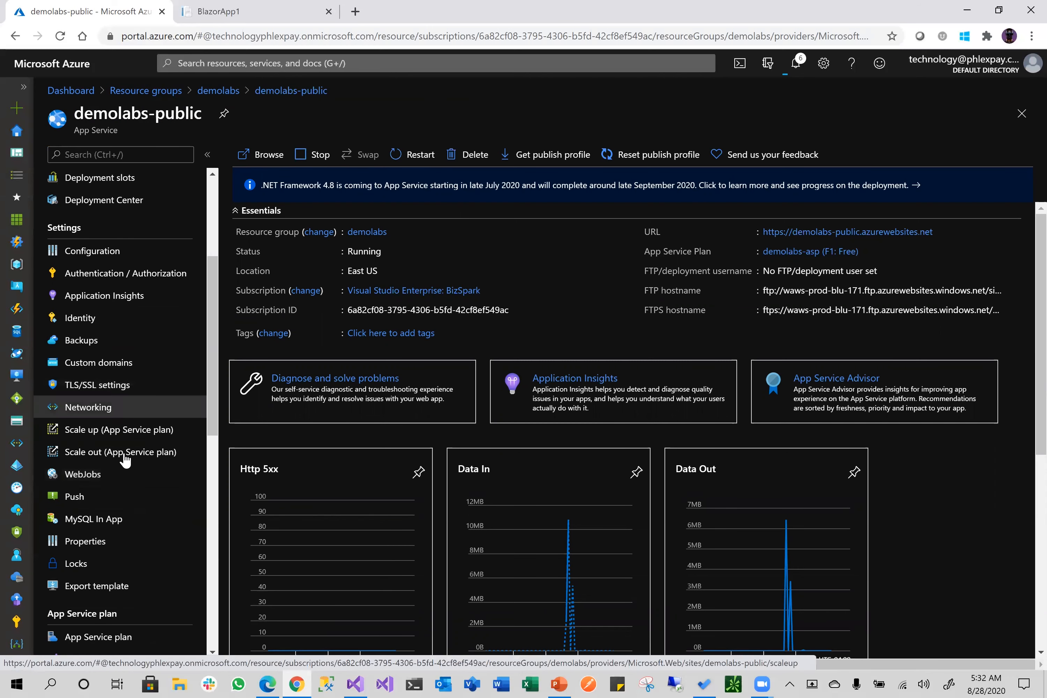
{"action": "left_click", "coordinate": [110, 433]}
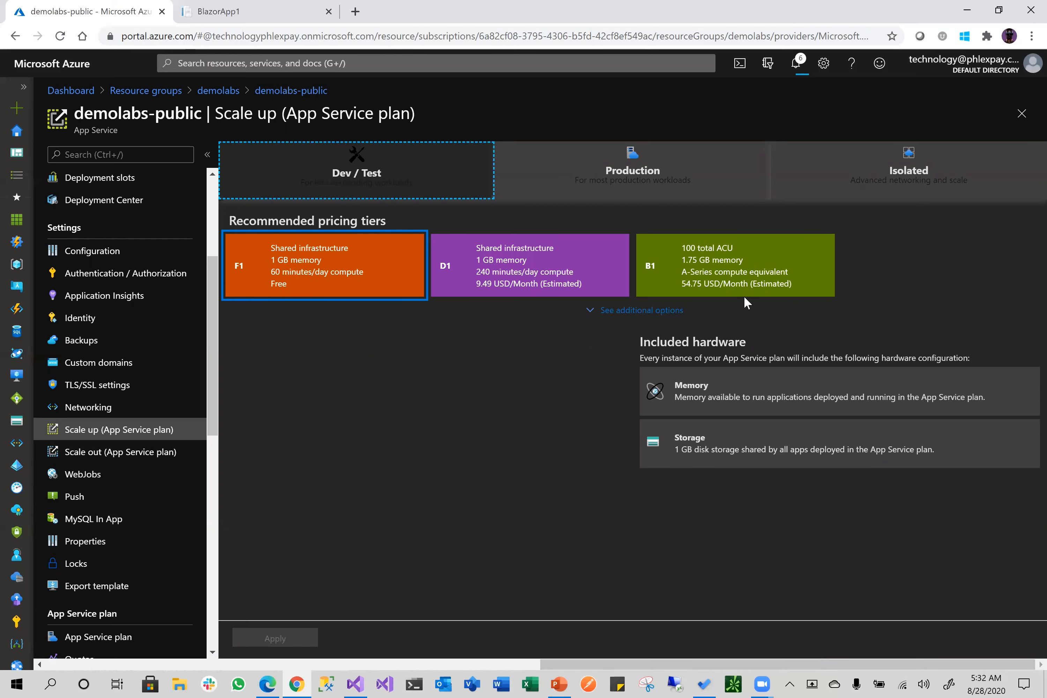
{"action": "left_click", "coordinate": [651, 171]}
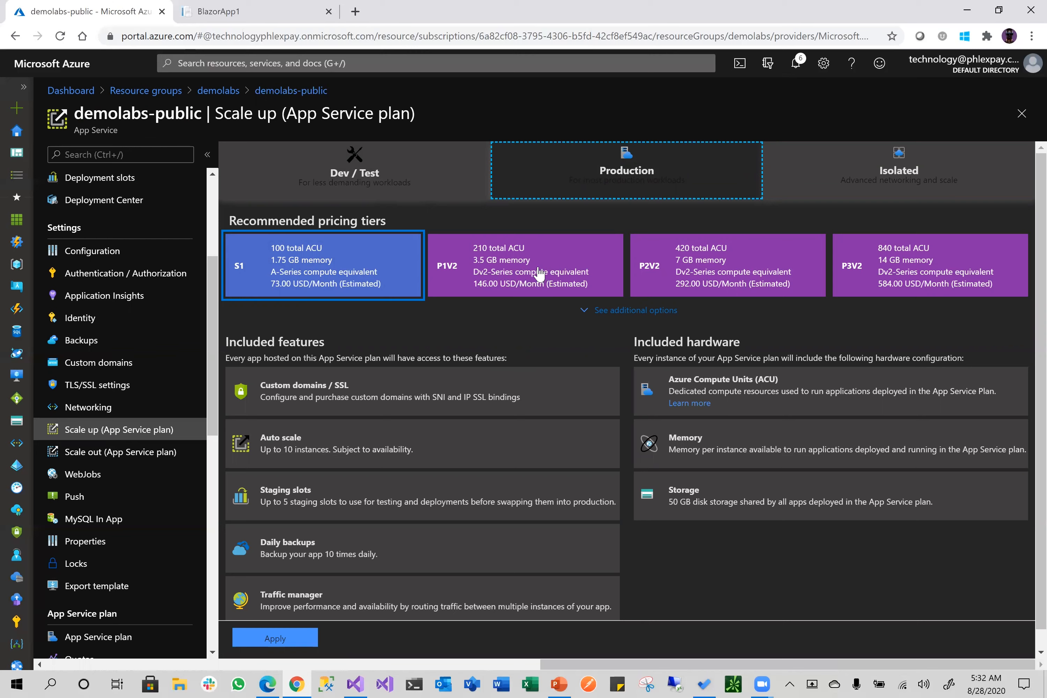
Apply the P1V2 tier (146.00 USD/Month) to demolabs-asp and return to demolabs
{"action": "left_click", "coordinate": [539, 273]}
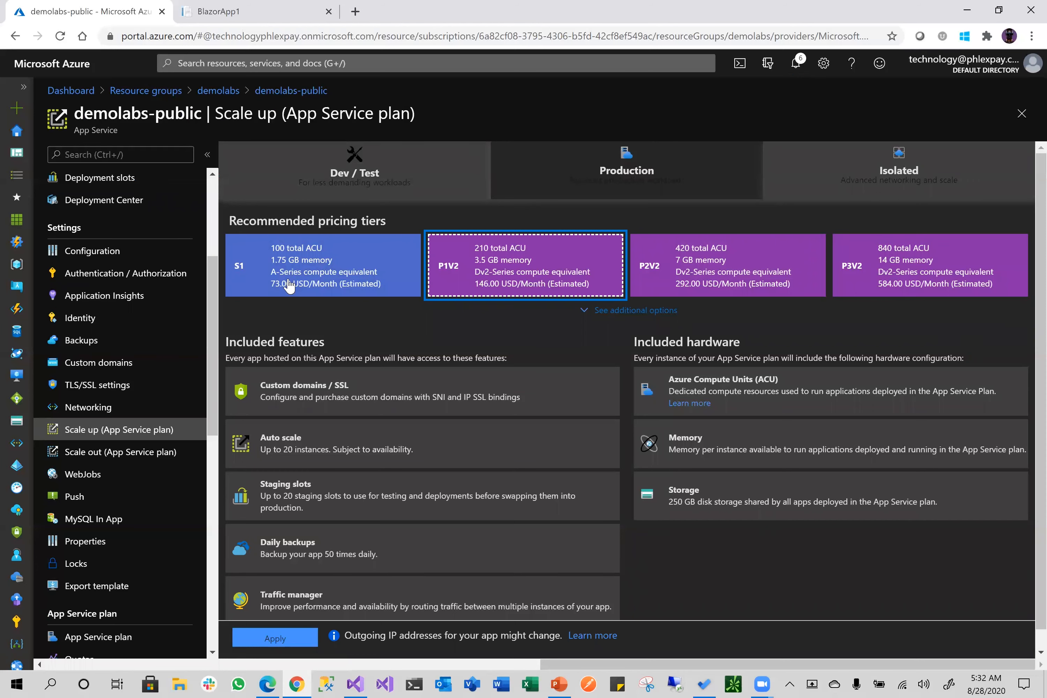
{"action": "scroll", "coordinate": [490, 453], "scroll_direction": "down", "scroll_amount": 1}
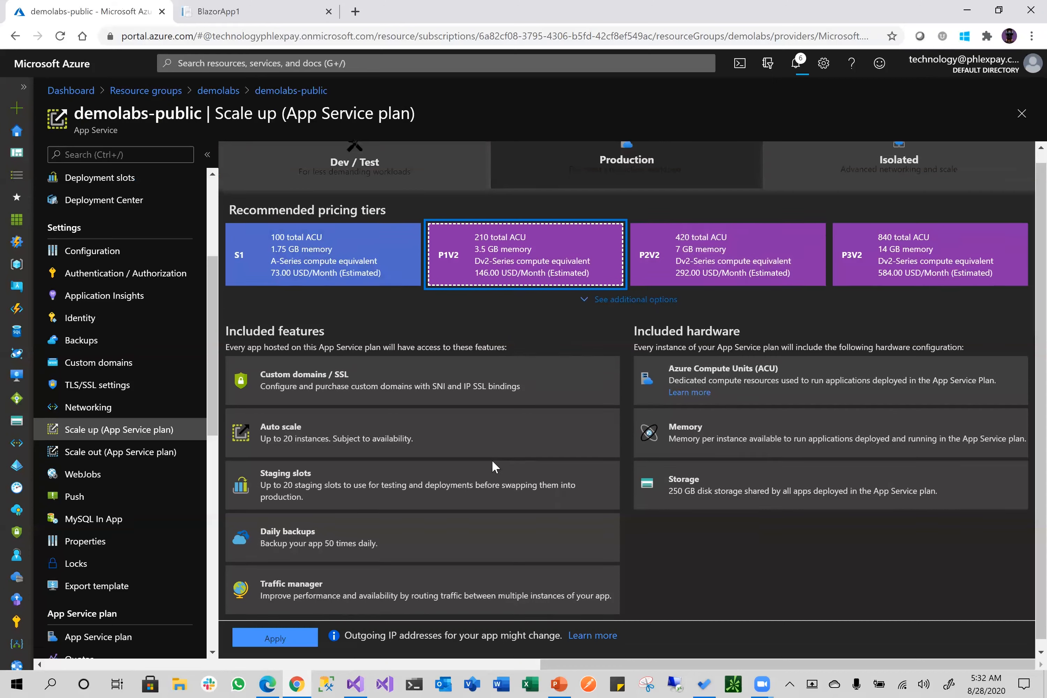
{"action": "left_click", "coordinate": [276, 637]}
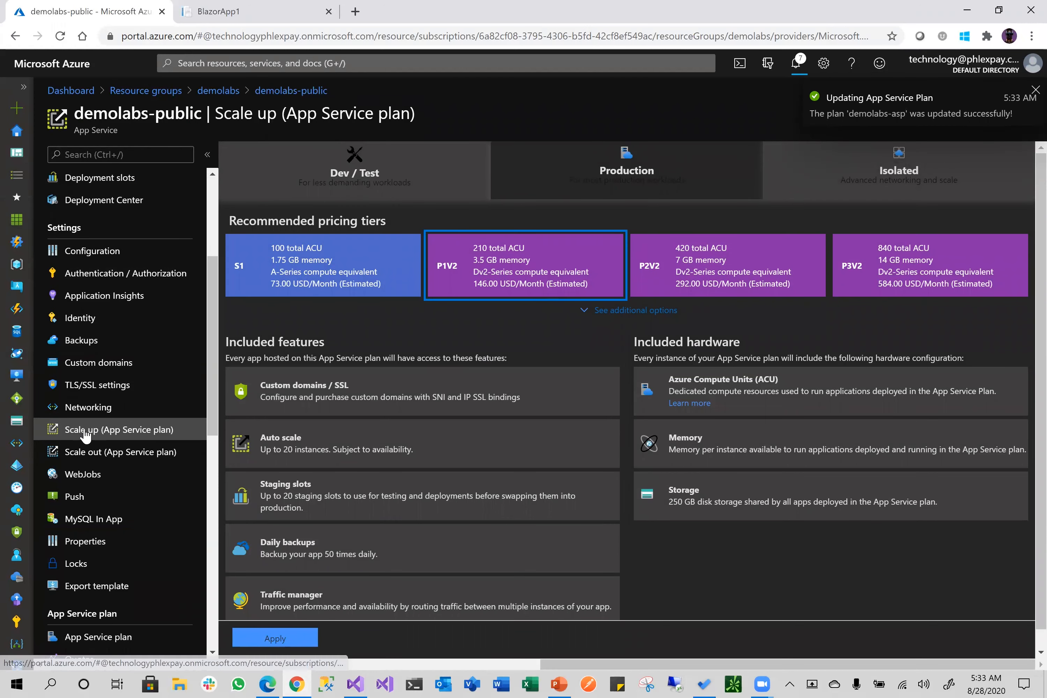
{"action": "left_click", "coordinate": [221, 92]}
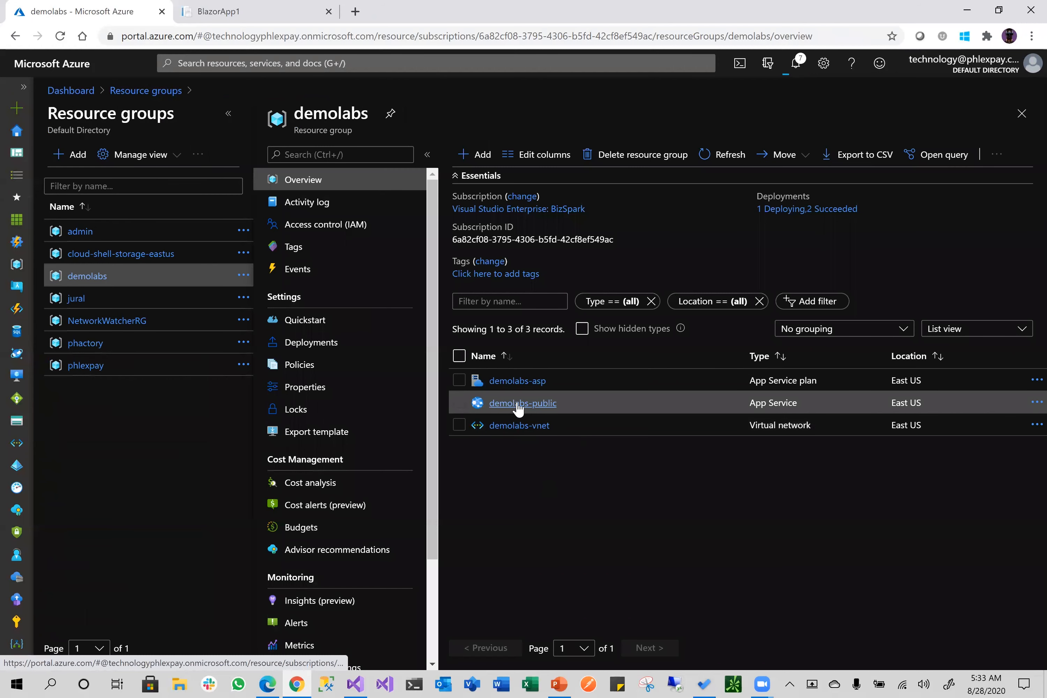
From demolabs, find Private Link in the Marketplace and start creating a private endpoint
{"action": "left_click", "coordinate": [477, 154]}
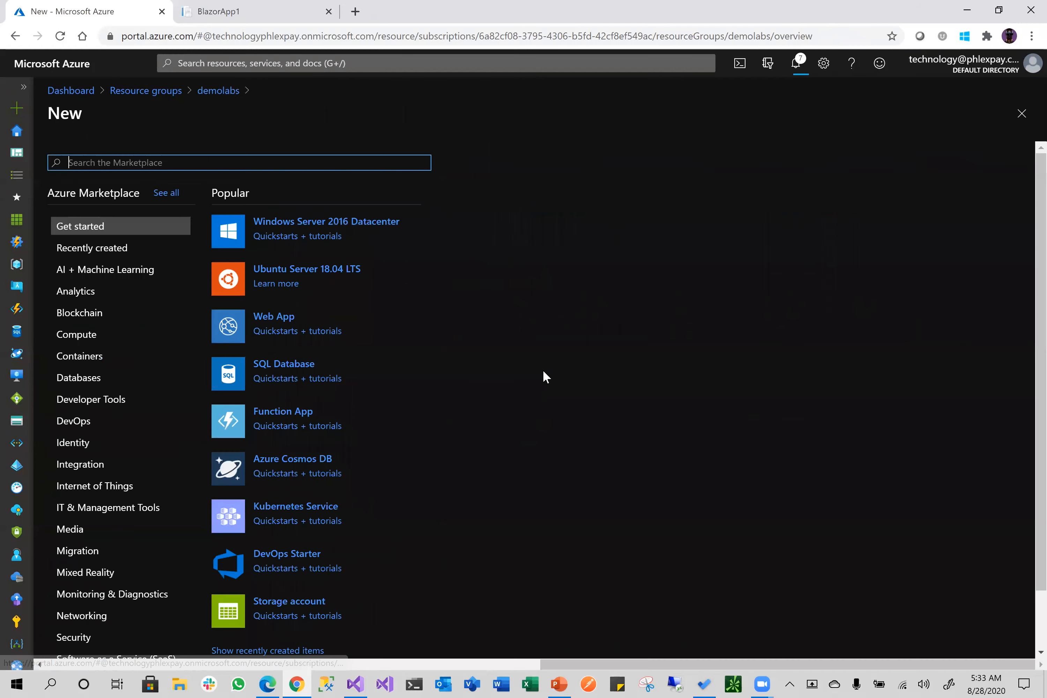
{"action": "type", "text": "priva"}
{"action": "left_click", "coordinate": [124, 264]}
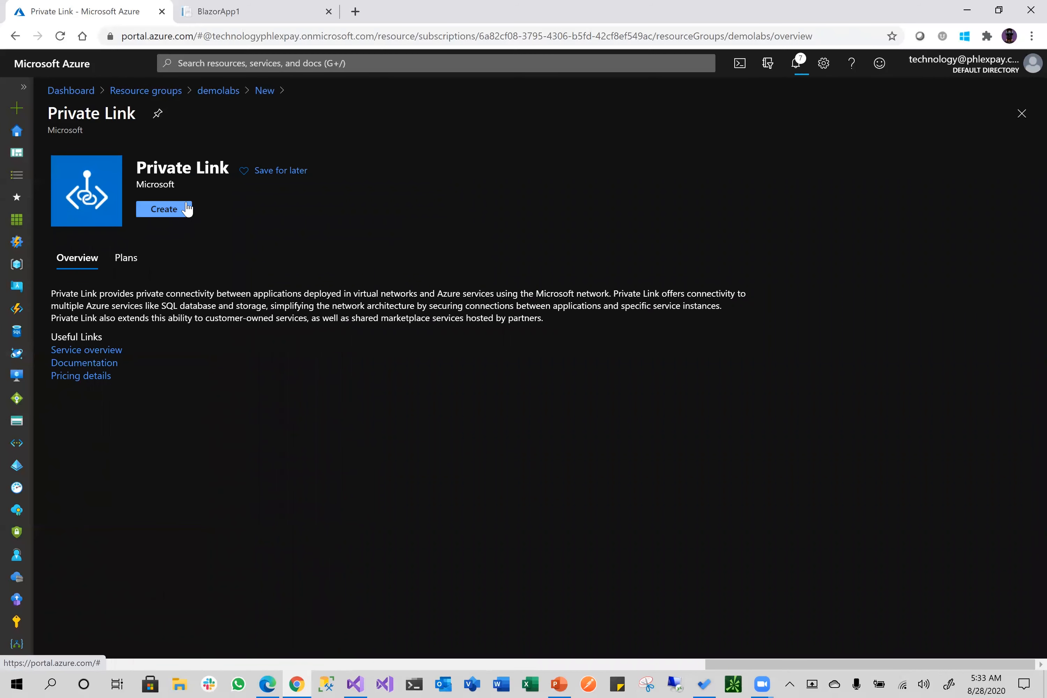
{"action": "left_click", "coordinate": [242, 172]}
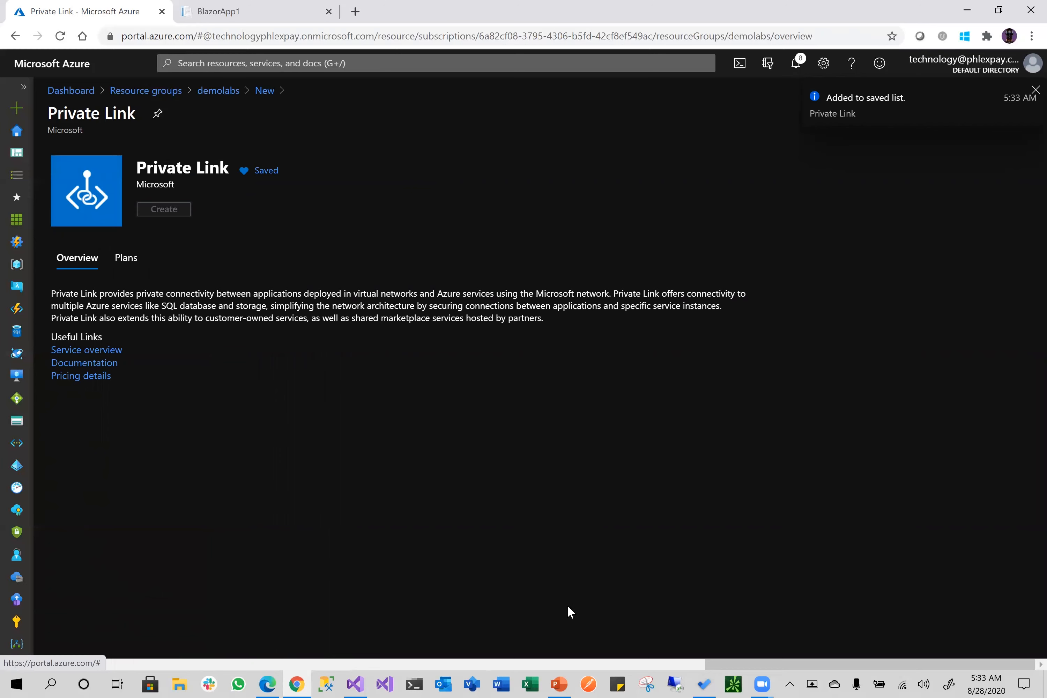
{"action": "left_click", "coordinate": [475, 624]}
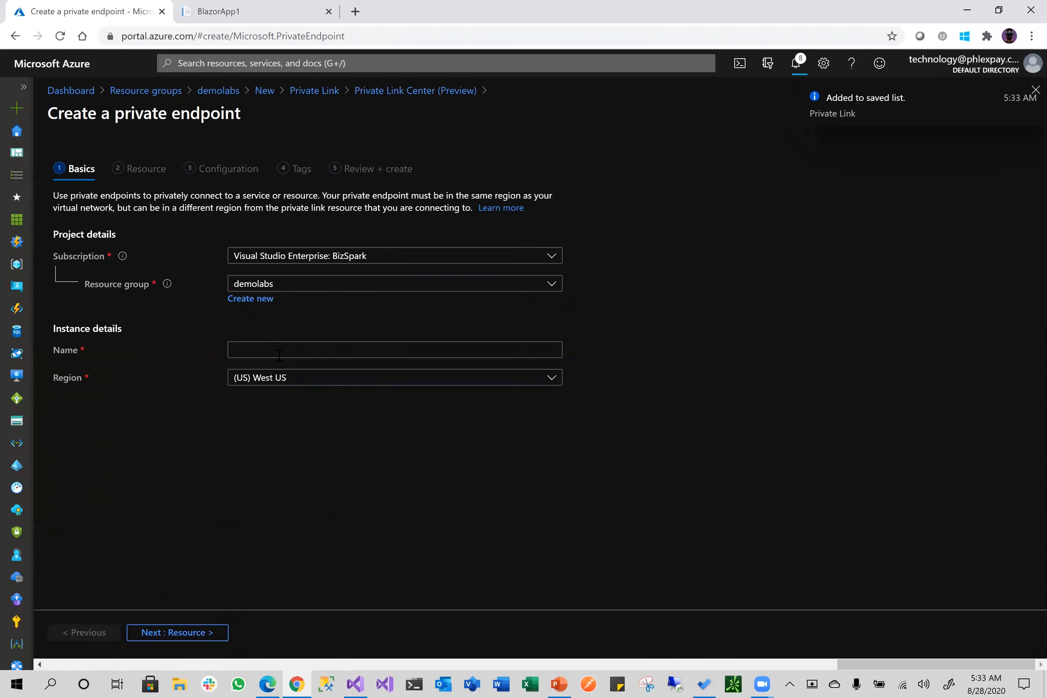
Name the endpoint demolabs-pe, set region East US, and continue to the Resource step
{"action": "left_click", "coordinate": [279, 355]}
{"action": "type", "text": "demolabs-pe"}
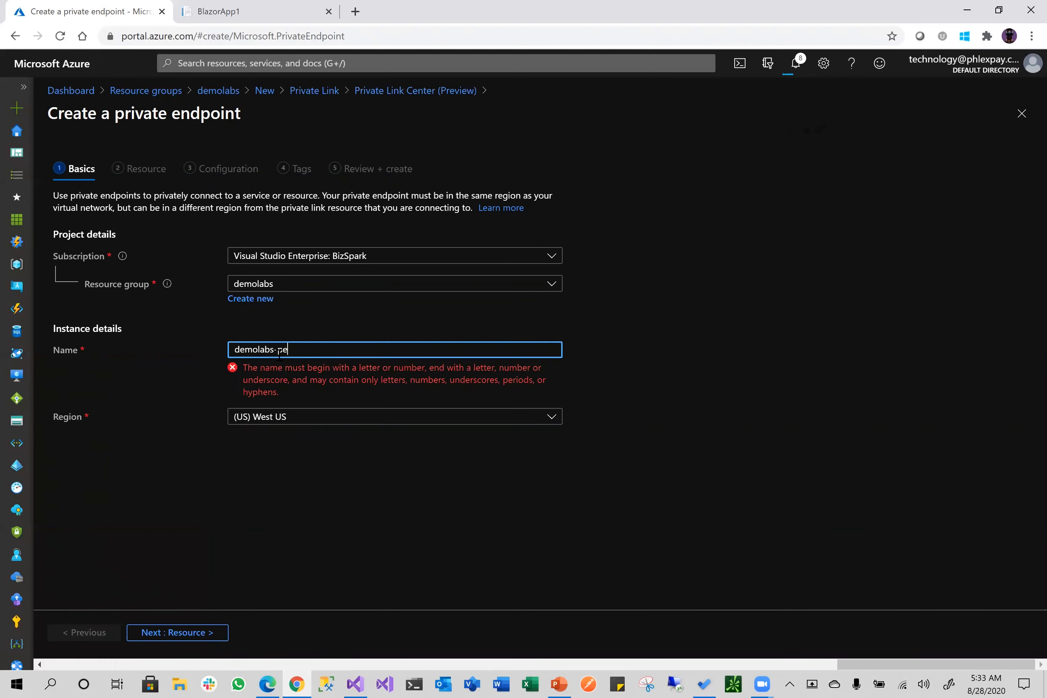
{"action": "left_click", "coordinate": [292, 378]}
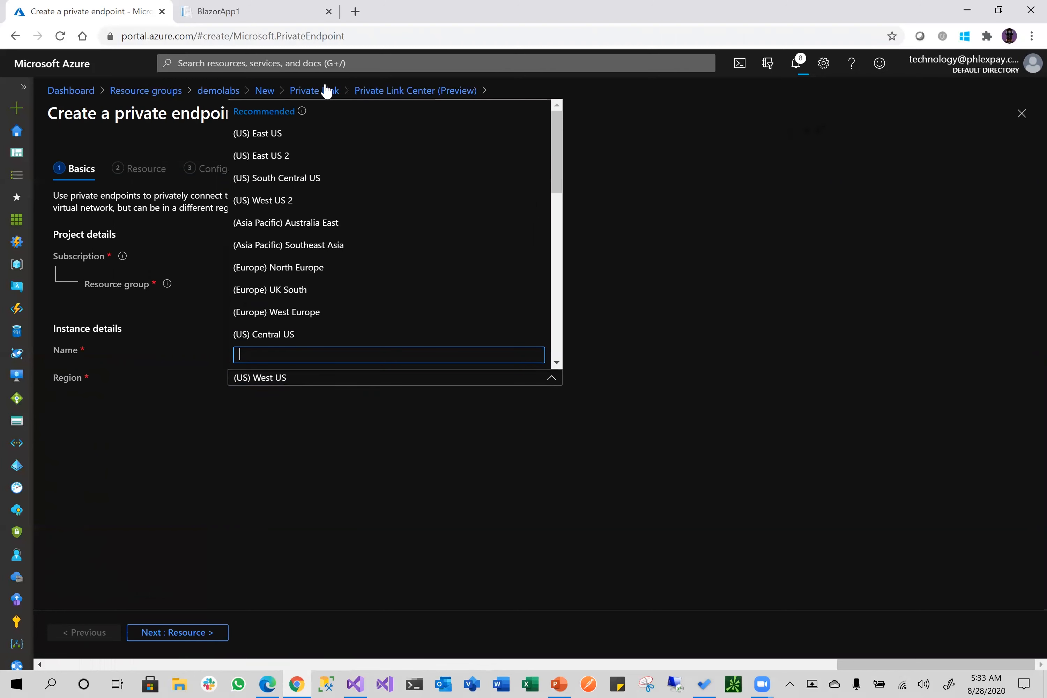
{"action": "left_click", "coordinate": [291, 135]}
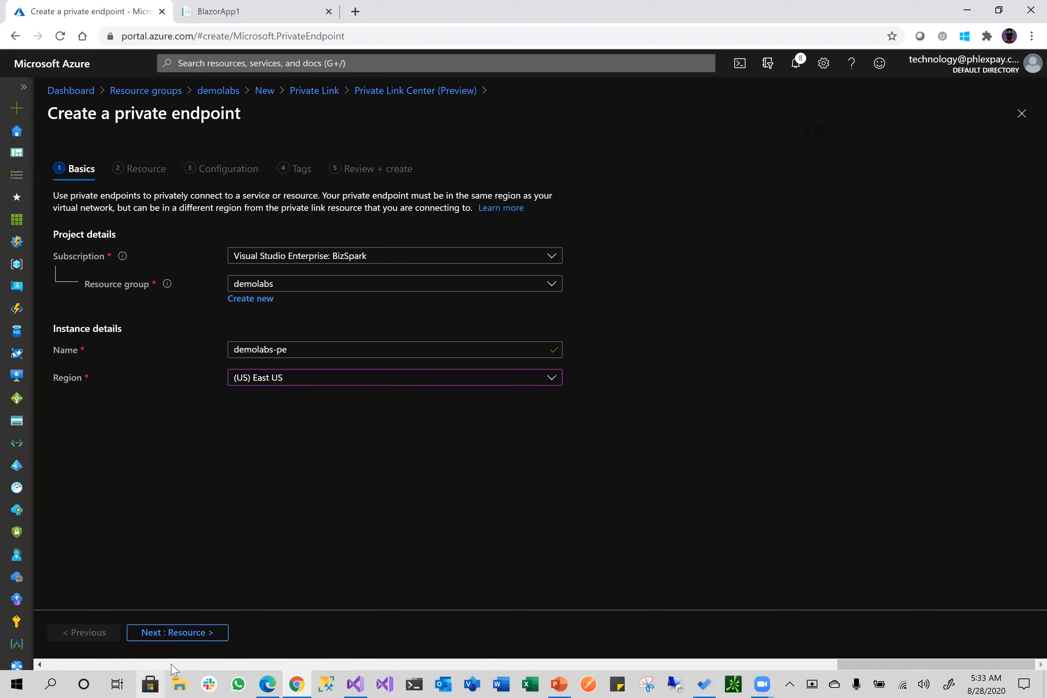
{"action": "left_click", "coordinate": [202, 633]}
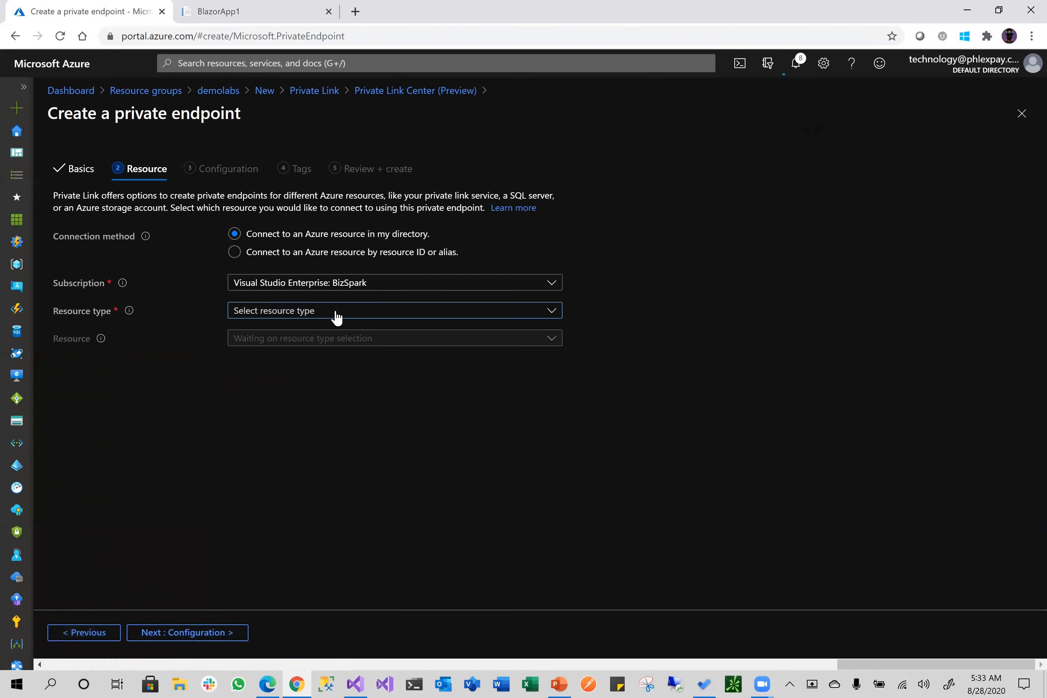
Target resource type Microsoft.Web/sites and resource demolabs-public, then advance to Configuration
{"action": "left_click", "coordinate": [336, 318]}
{"action": "scroll", "coordinate": [342, 549], "scroll_direction": "down", "scroll_amount": 10}
{"action": "left_click", "coordinate": [330, 632]}
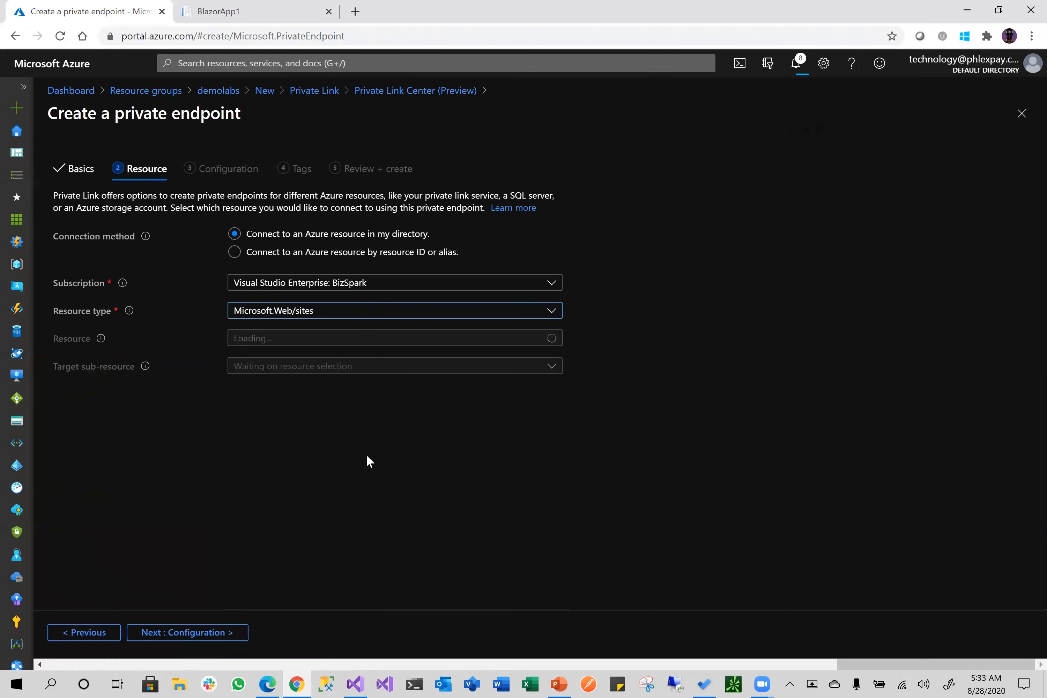
{"action": "left_click", "coordinate": [345, 338]}
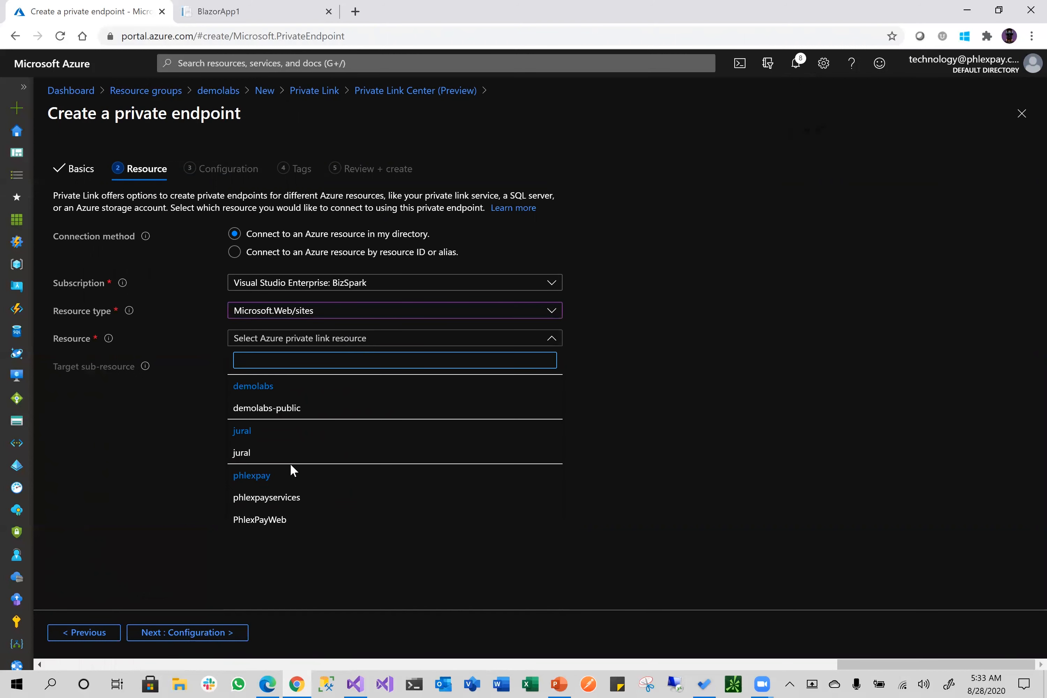
{"action": "left_click", "coordinate": [288, 408]}
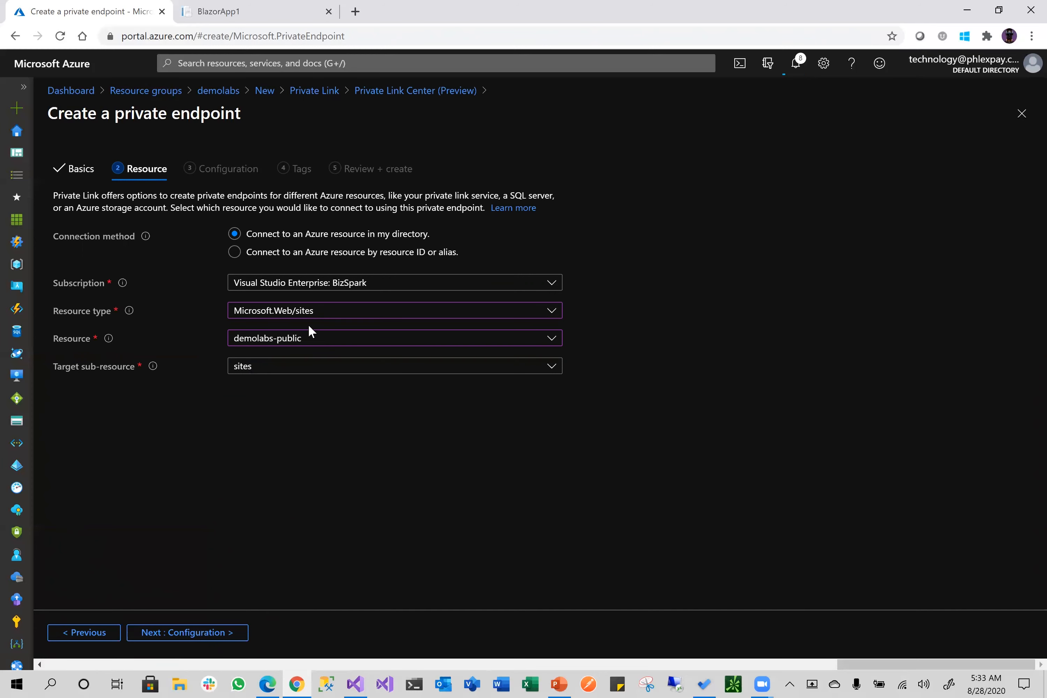
{"action": "left_click", "coordinate": [189, 634]}
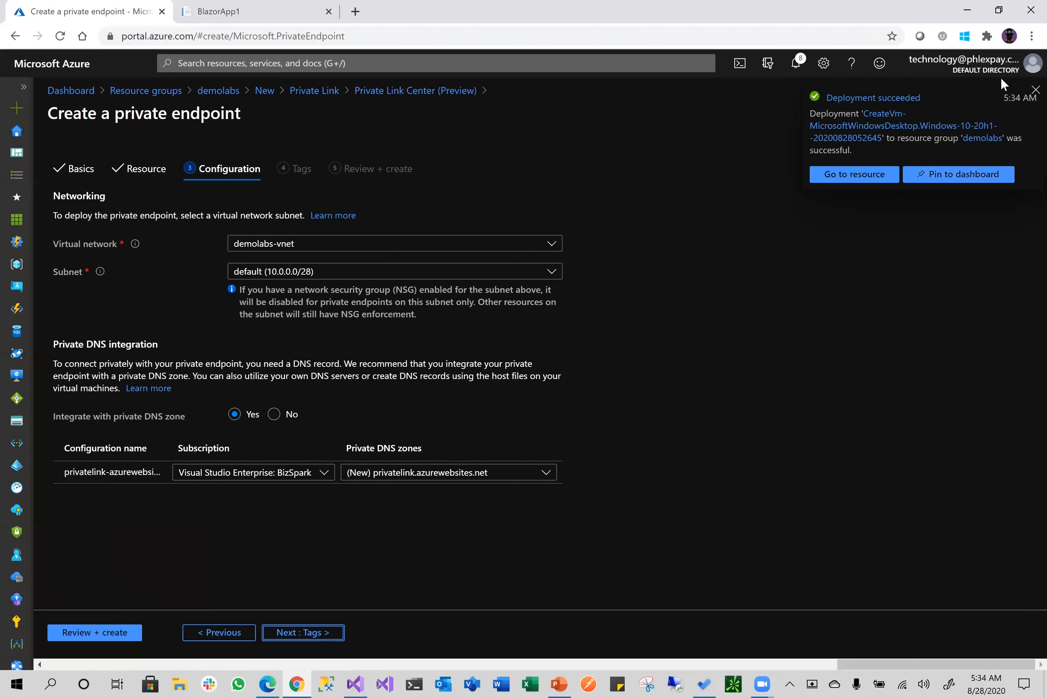
{"action": "left_click", "coordinate": [1035, 90]}
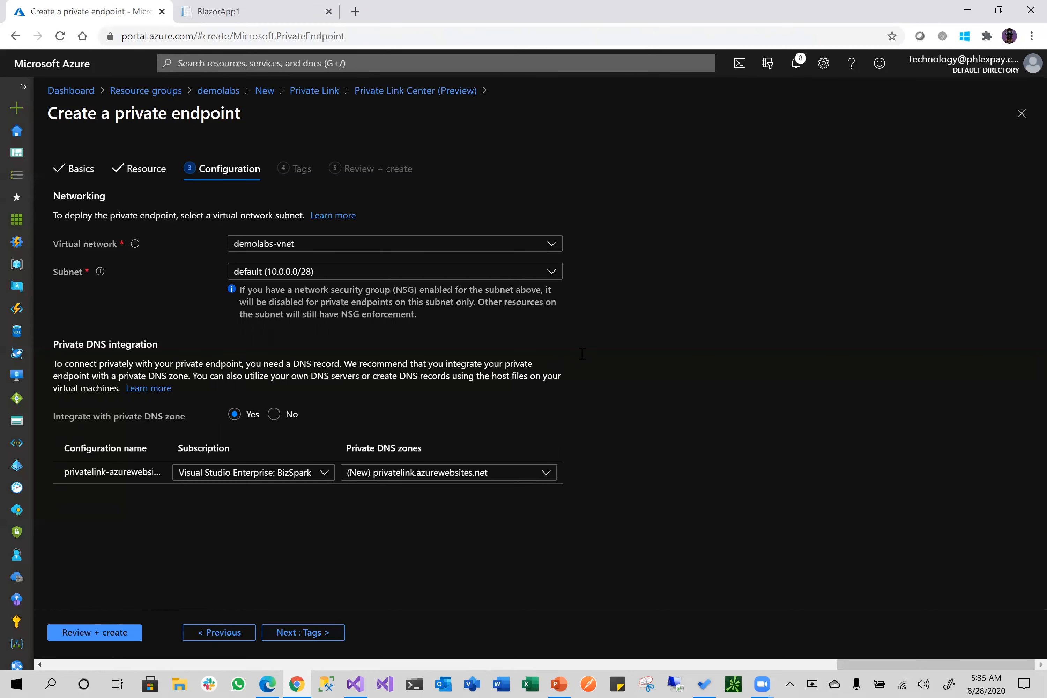
{"action": "key", "text": "ctrl+Tab"}
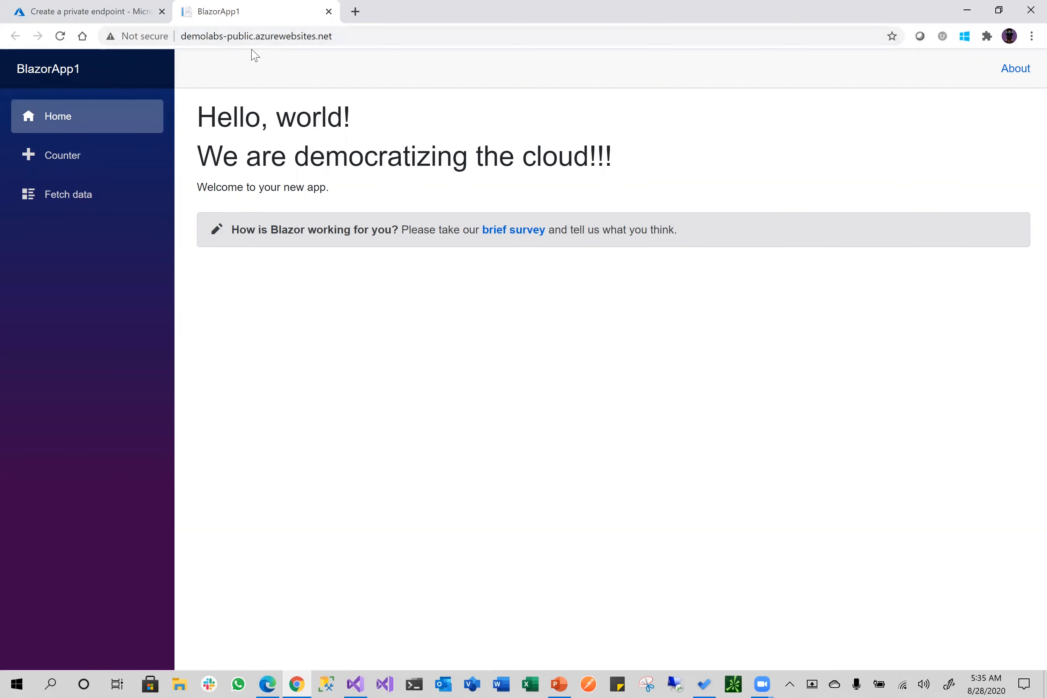
{"action": "left_click", "coordinate": [88, 12]}
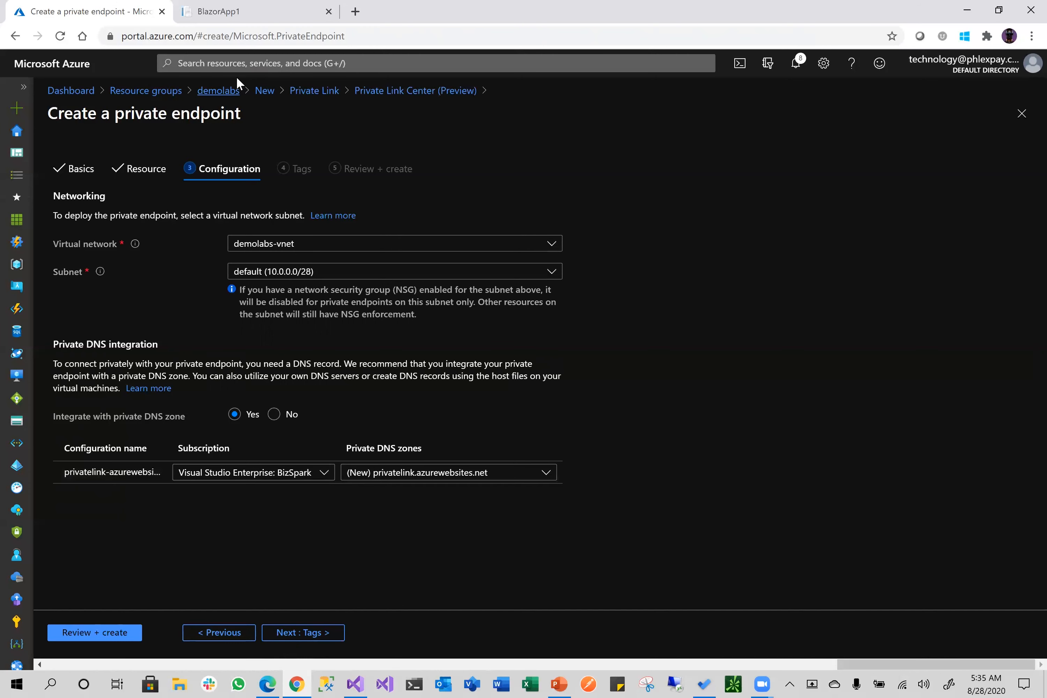
{"action": "left_click", "coordinate": [237, 12]}
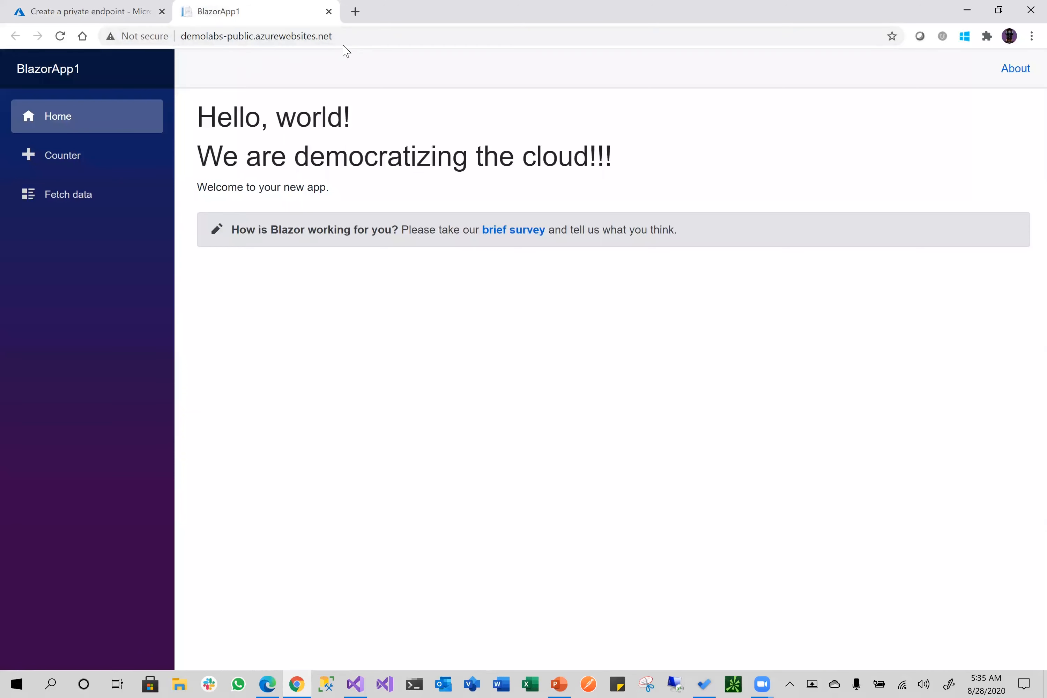
{"action": "left_click", "coordinate": [131, 8]}
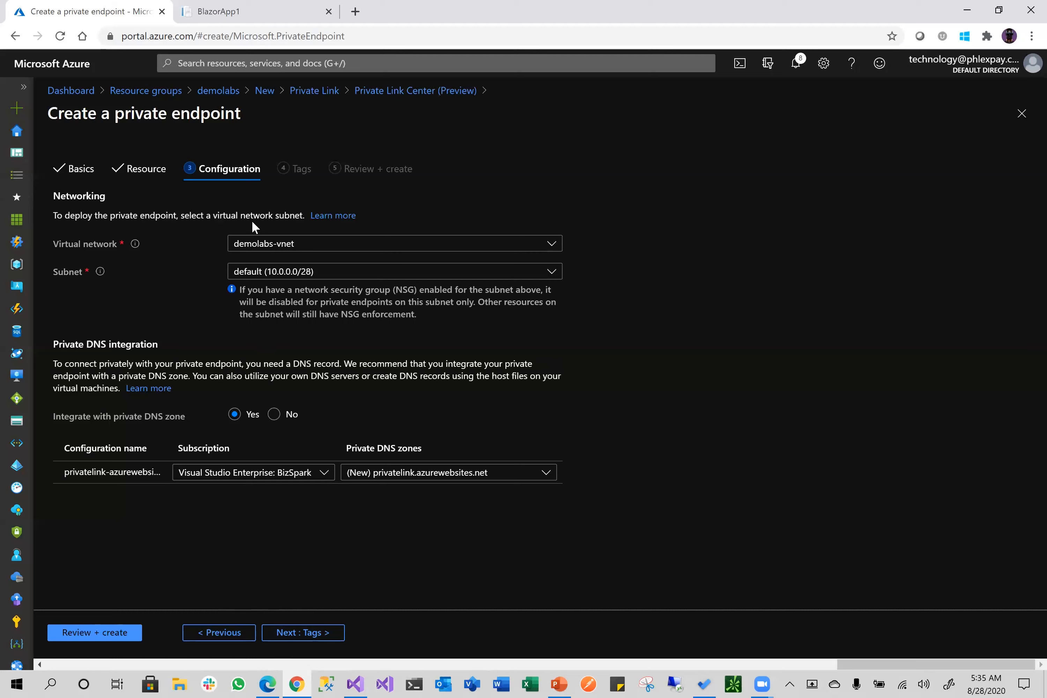
Create the private endpoint through Tags and Review, then open the demolabs resource group
{"action": "left_click", "coordinate": [303, 634]}
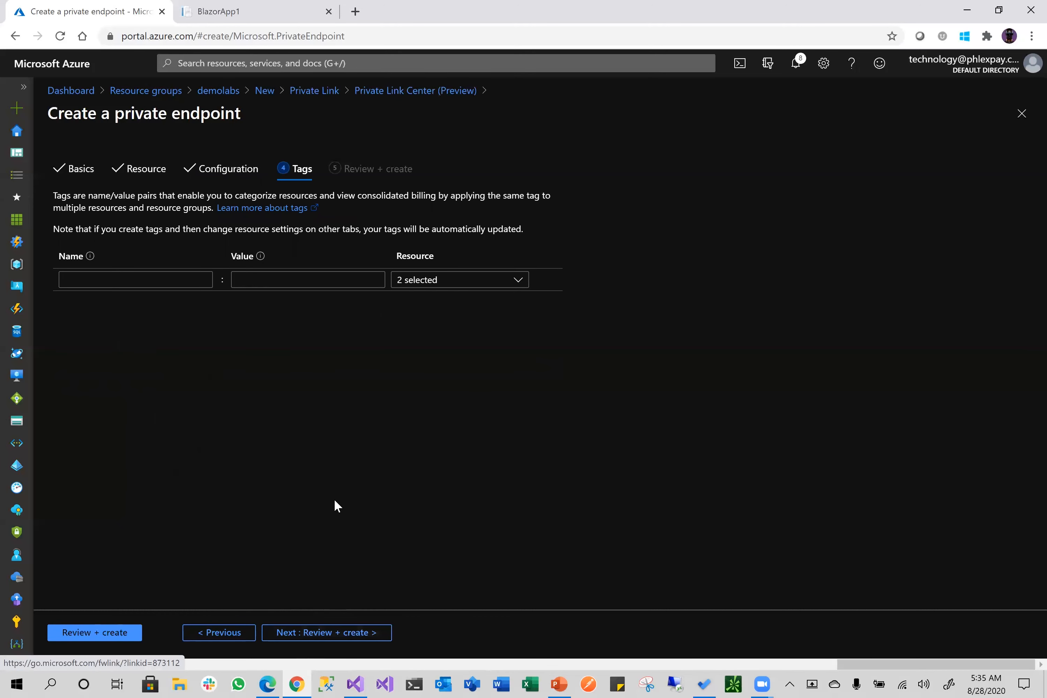
{"action": "left_click", "coordinate": [315, 634]}
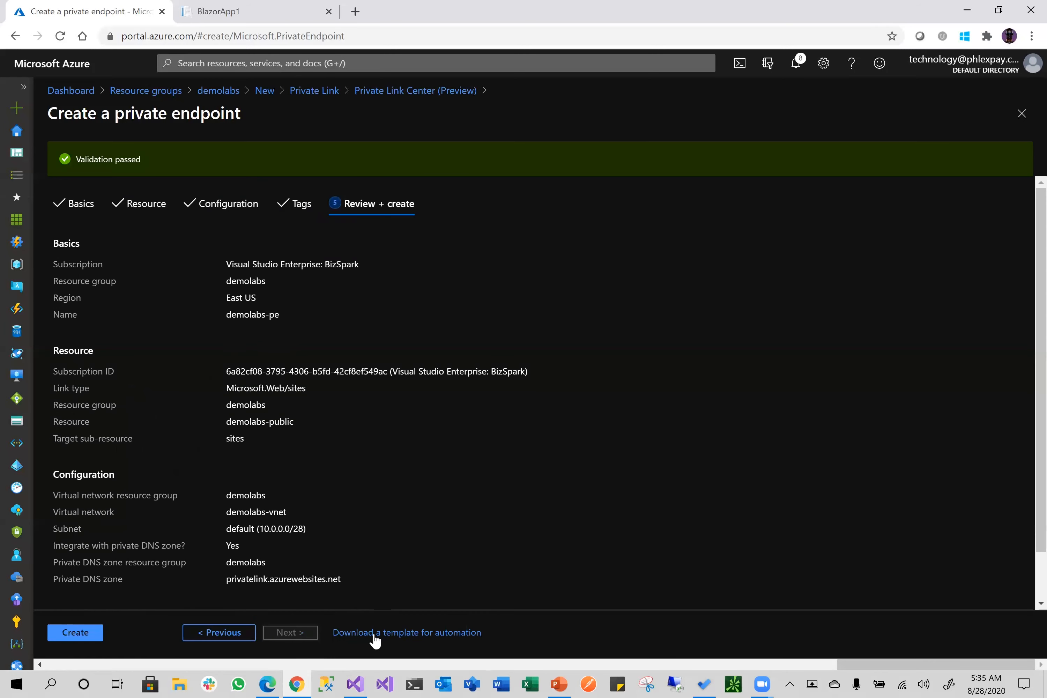
{"action": "left_click", "coordinate": [81, 629]}
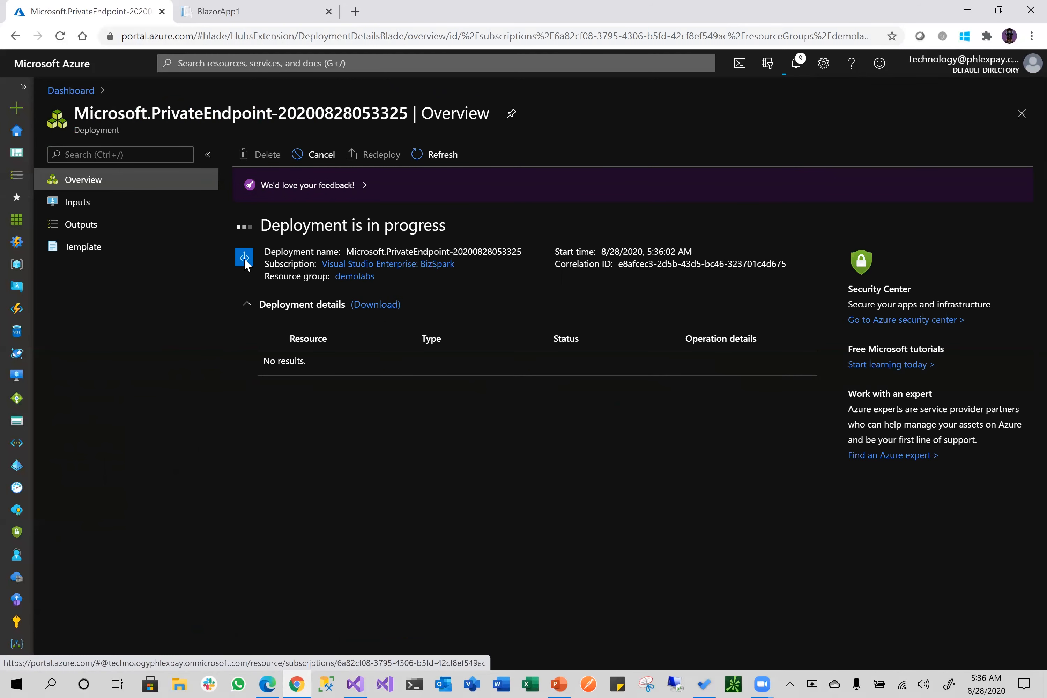
{"action": "left_click", "coordinate": [17, 264]}
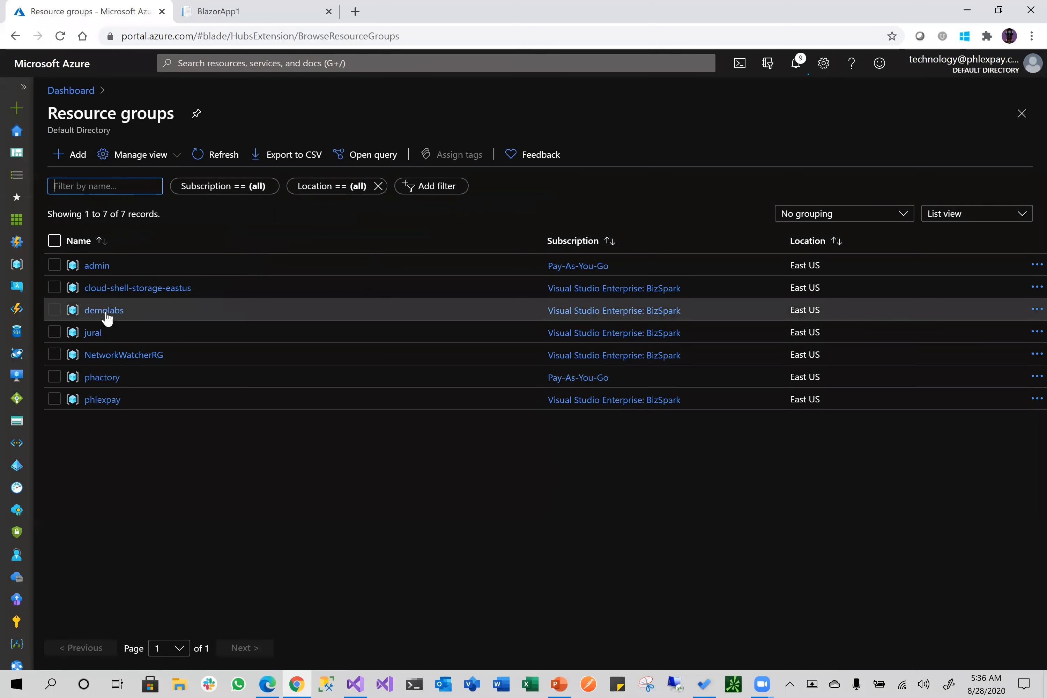
{"action": "left_click", "coordinate": [104, 310]}
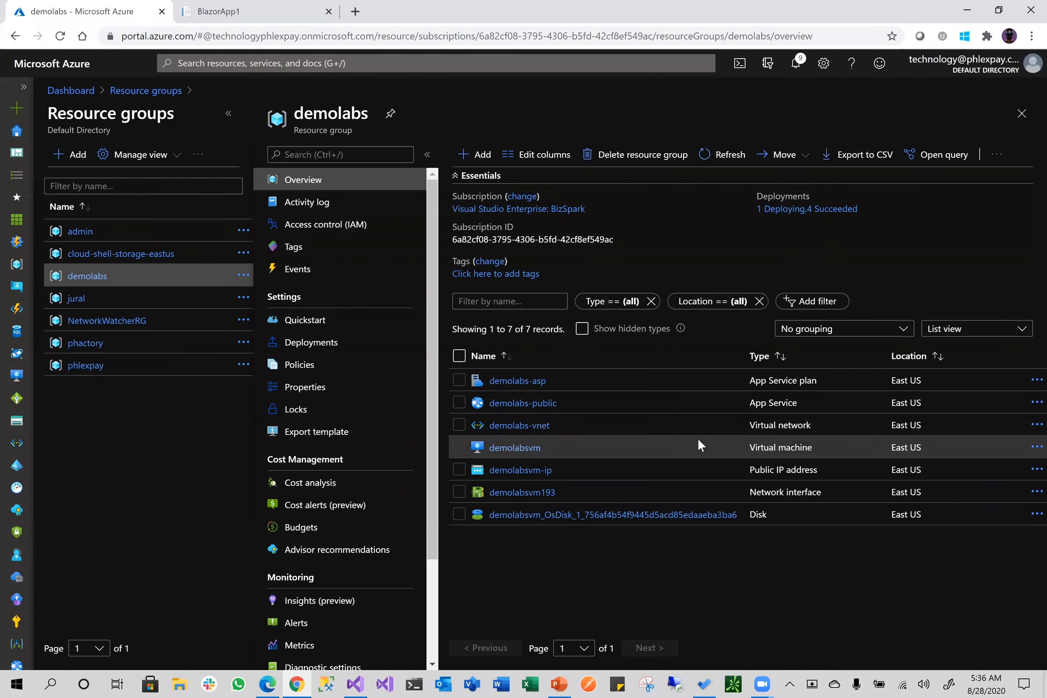
Open the demolabsvm virtual machine from the demolabs resource list
{"action": "left_click", "coordinate": [516, 448]}
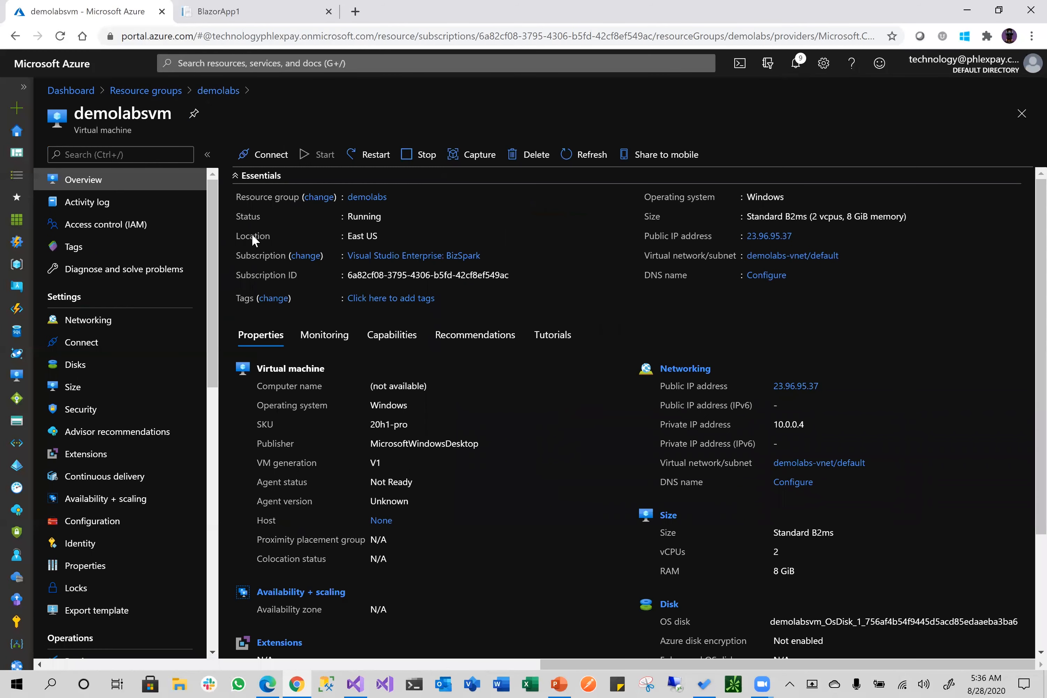
Save demolabsvm's RDP file to Desktop\LABS-RDP and open the downloaded demolabsvm.rdp
{"action": "left_click", "coordinate": [266, 158]}
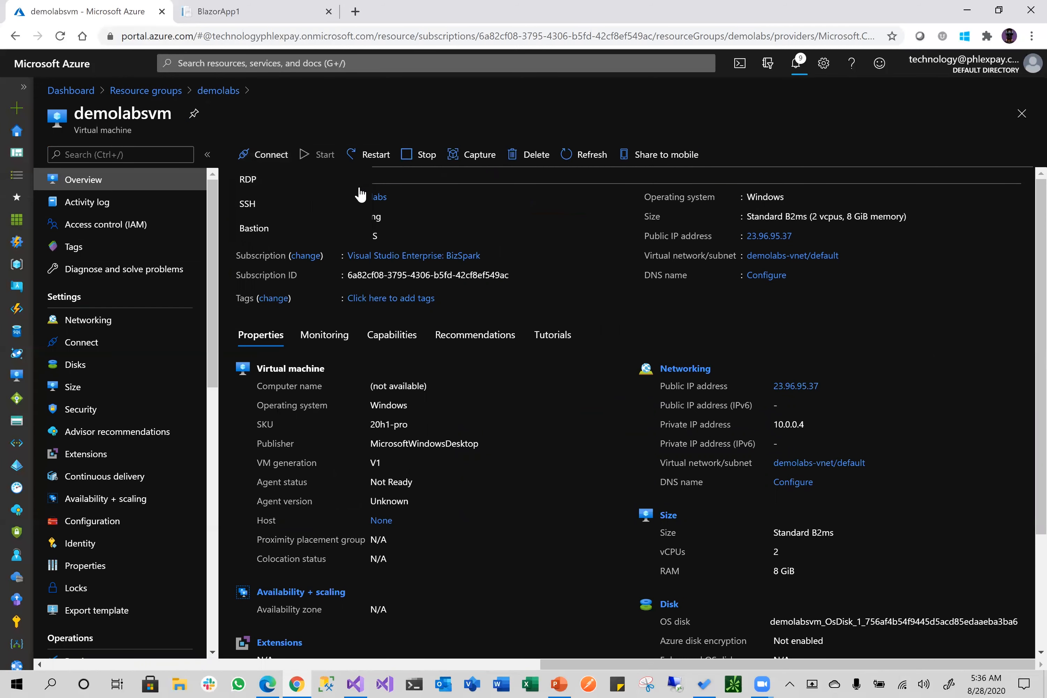
{"action": "left_click", "coordinate": [299, 181]}
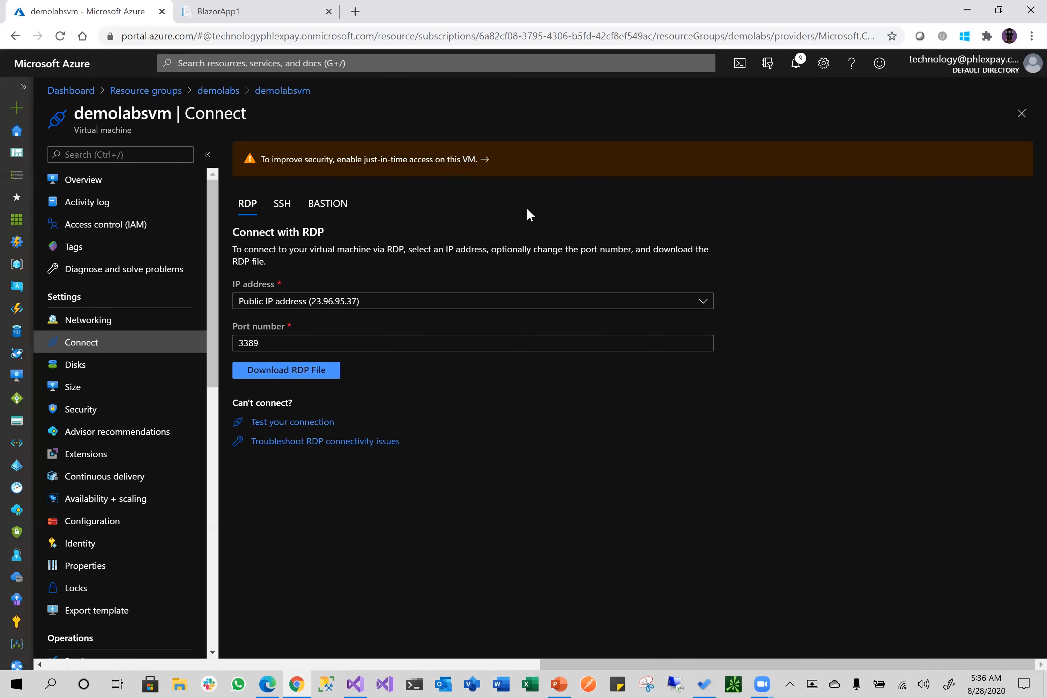
{"action": "left_click", "coordinate": [294, 372]}
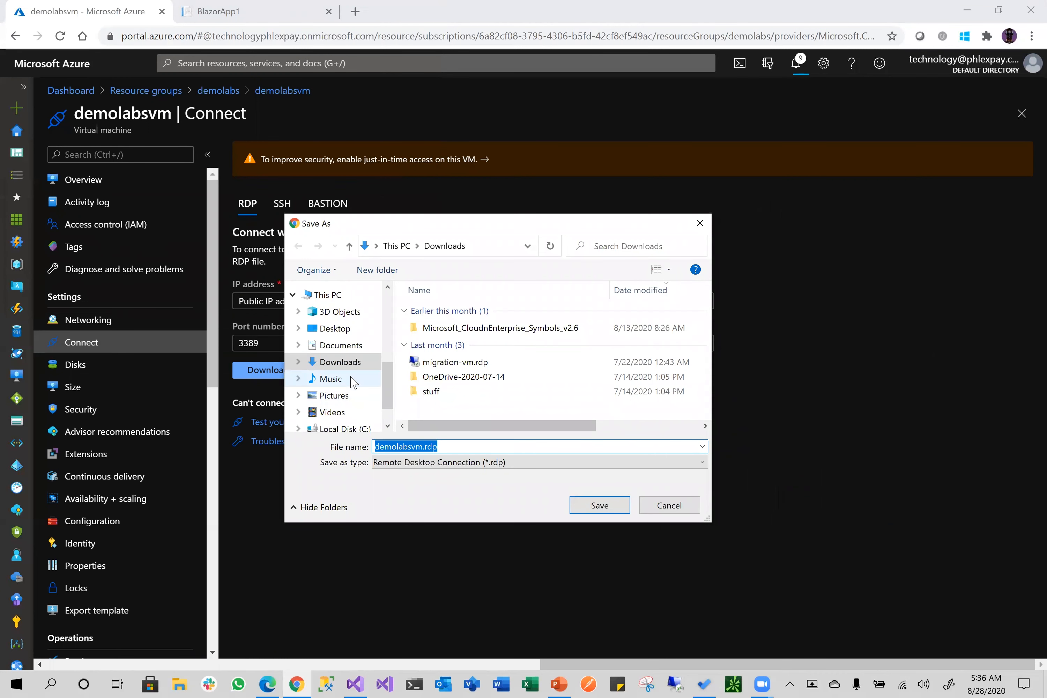
{"action": "left_click", "coordinate": [333, 328]}
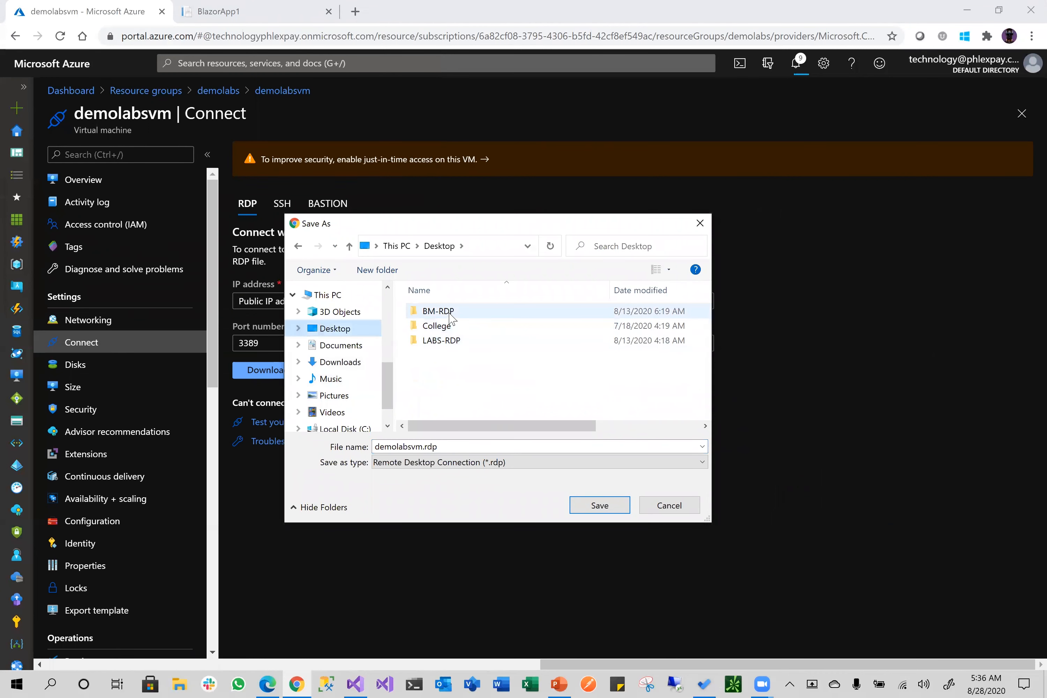
{"action": "double_click", "coordinate": [451, 341]}
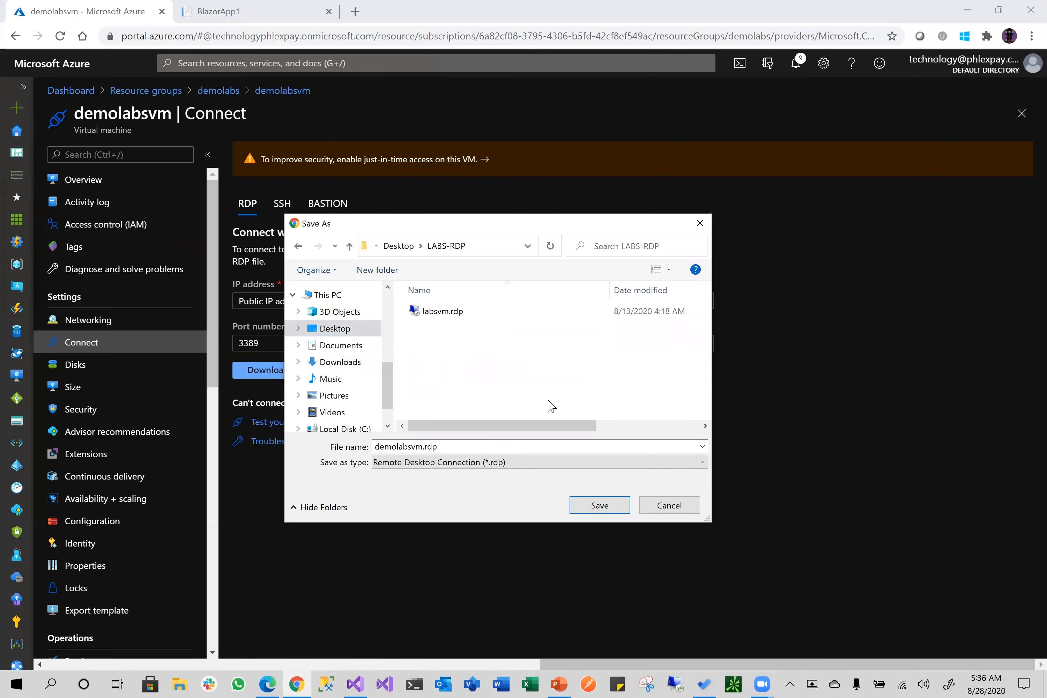
{"action": "left_click", "coordinate": [614, 506]}
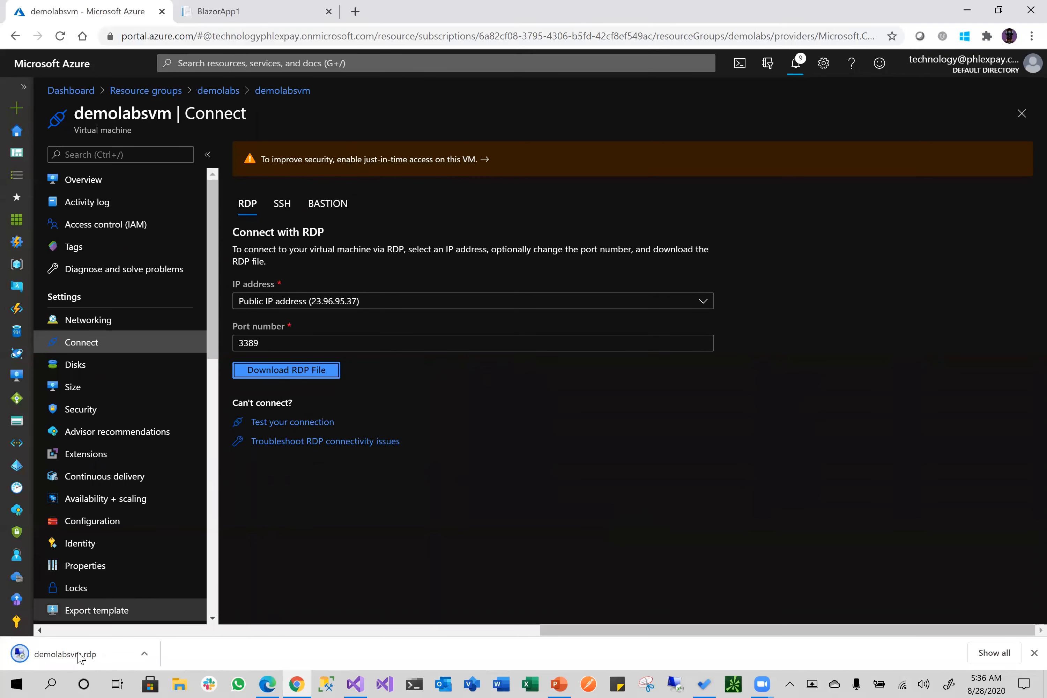
{"action": "left_click", "coordinate": [48, 657]}
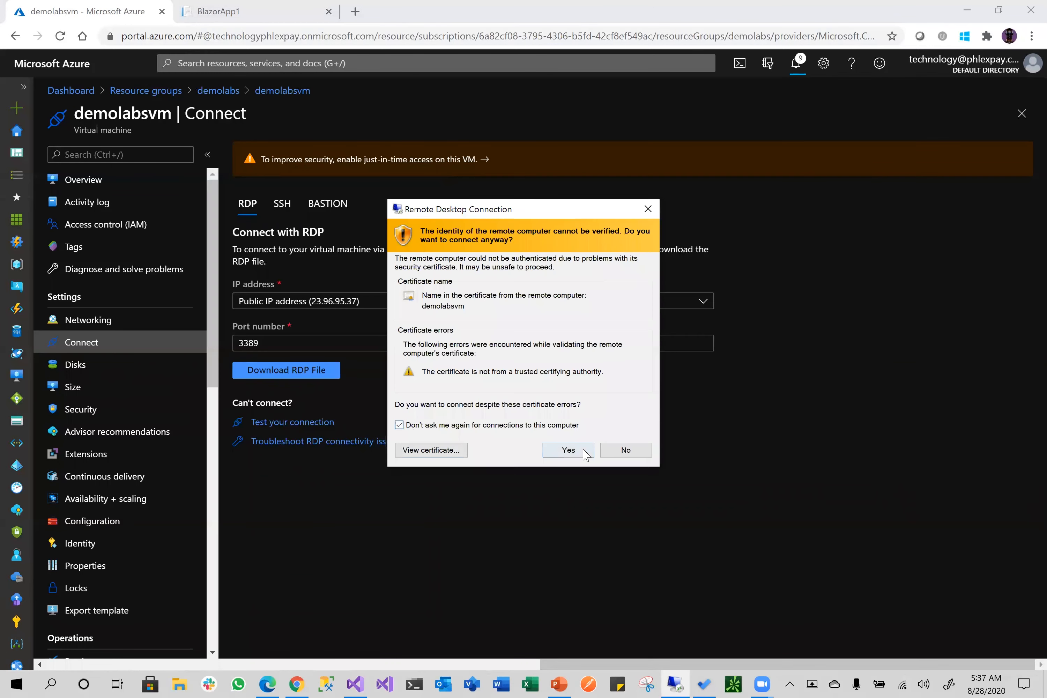
Accept the certificate to connect to demolabsvm, then accept the default privacy settings
{"action": "left_click", "coordinate": [583, 450]}
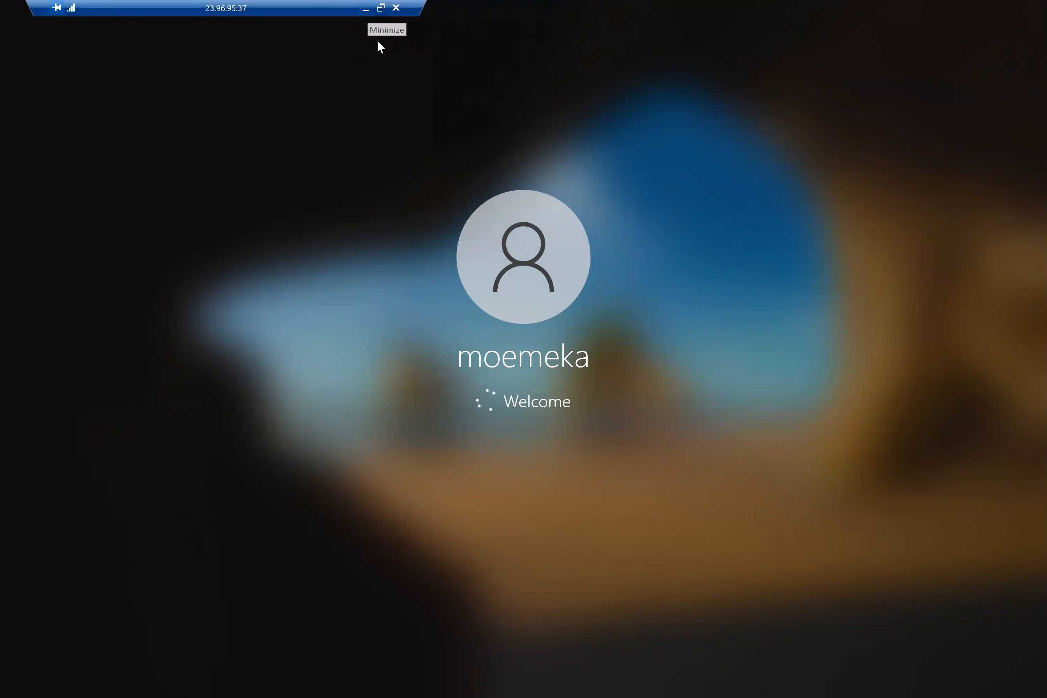
{"action": "left_click", "coordinate": [365, 8]}
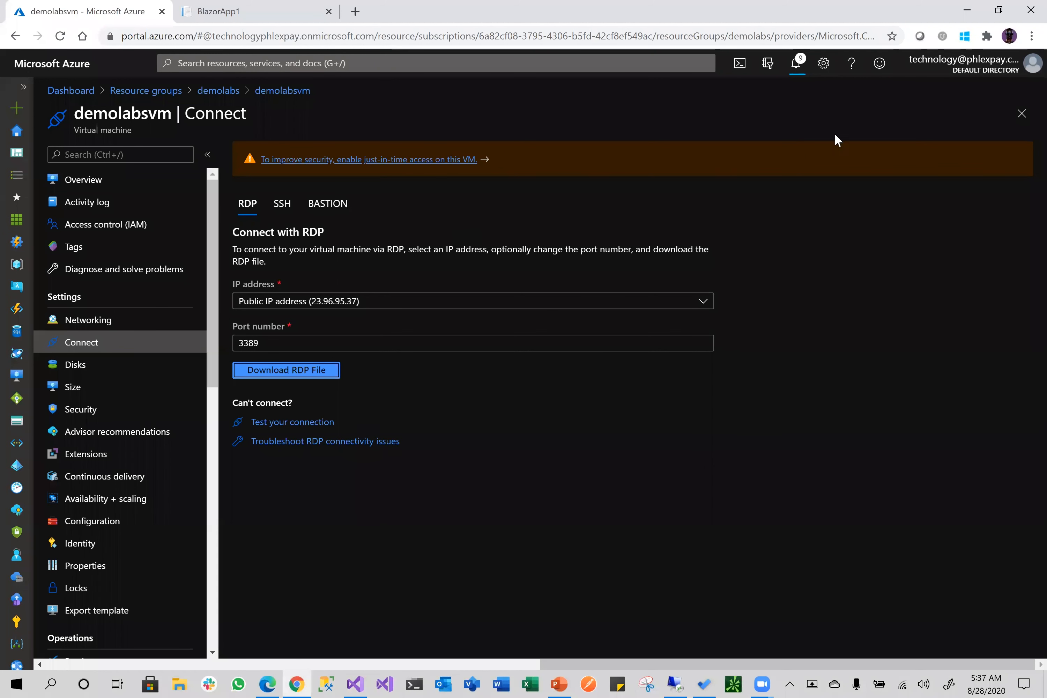
{"action": "left_click", "coordinate": [796, 63]}
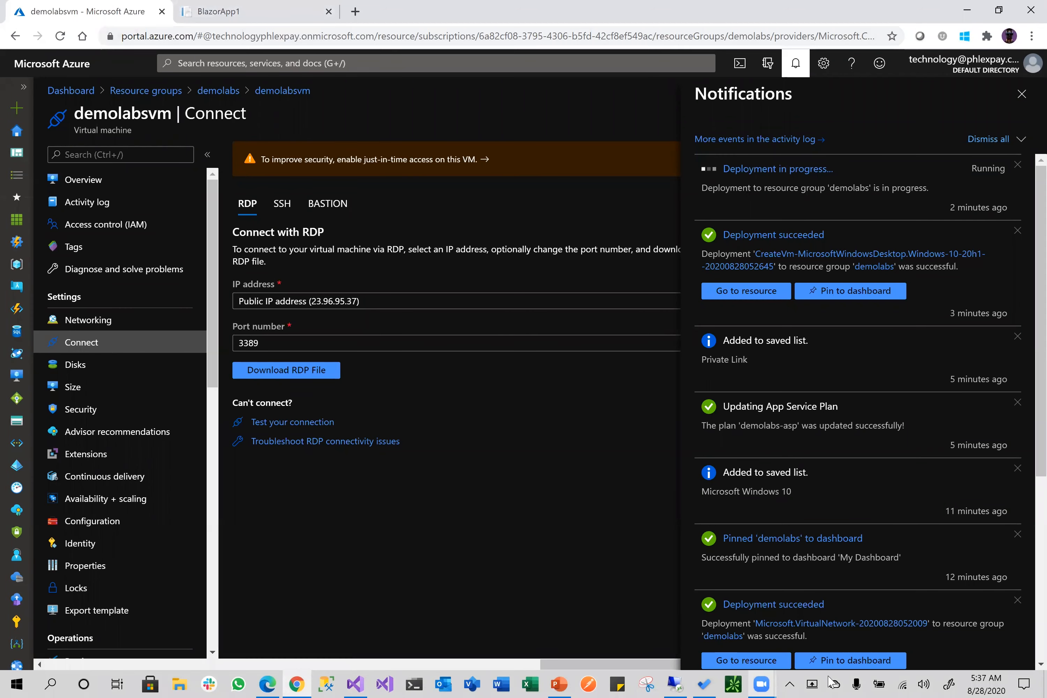
{"action": "left_click", "coordinate": [675, 683]}
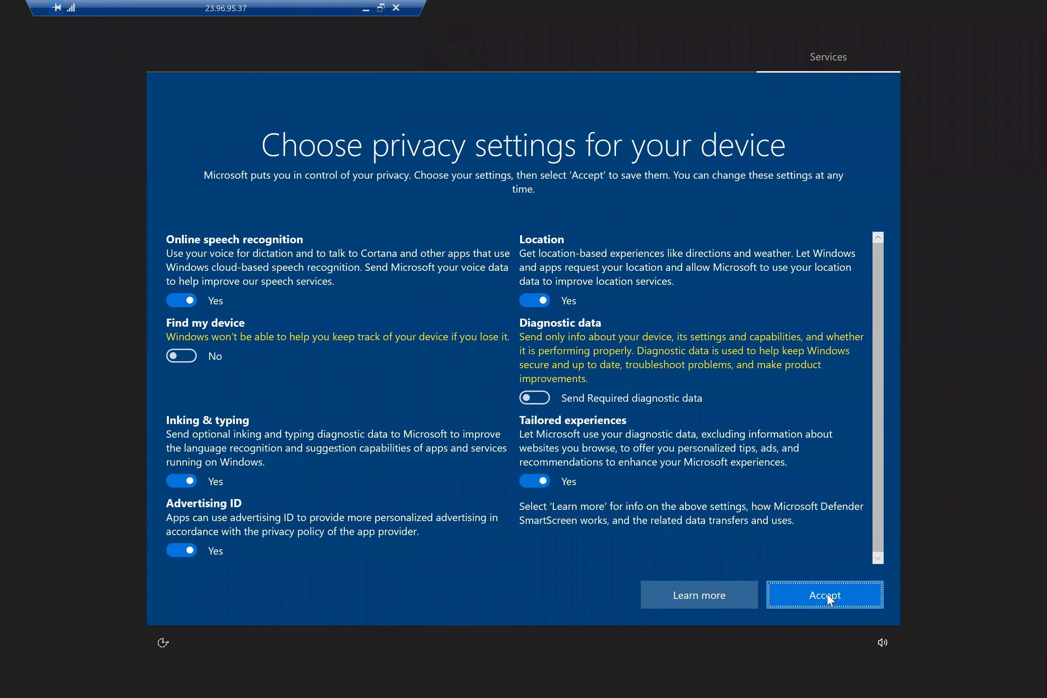
{"action": "left_click", "coordinate": [827, 594]}
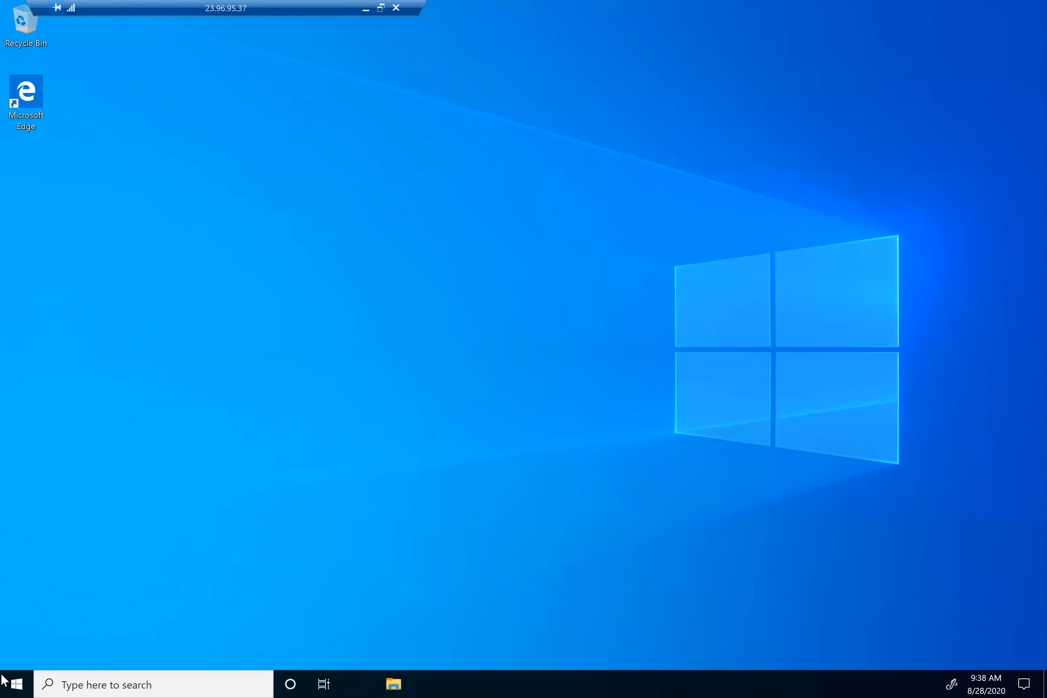
Run ipconfig in an admin PowerShell on the VM, confirming IPv4 address 10.0.0.4
{"action": "left_click", "coordinate": [18, 684]}
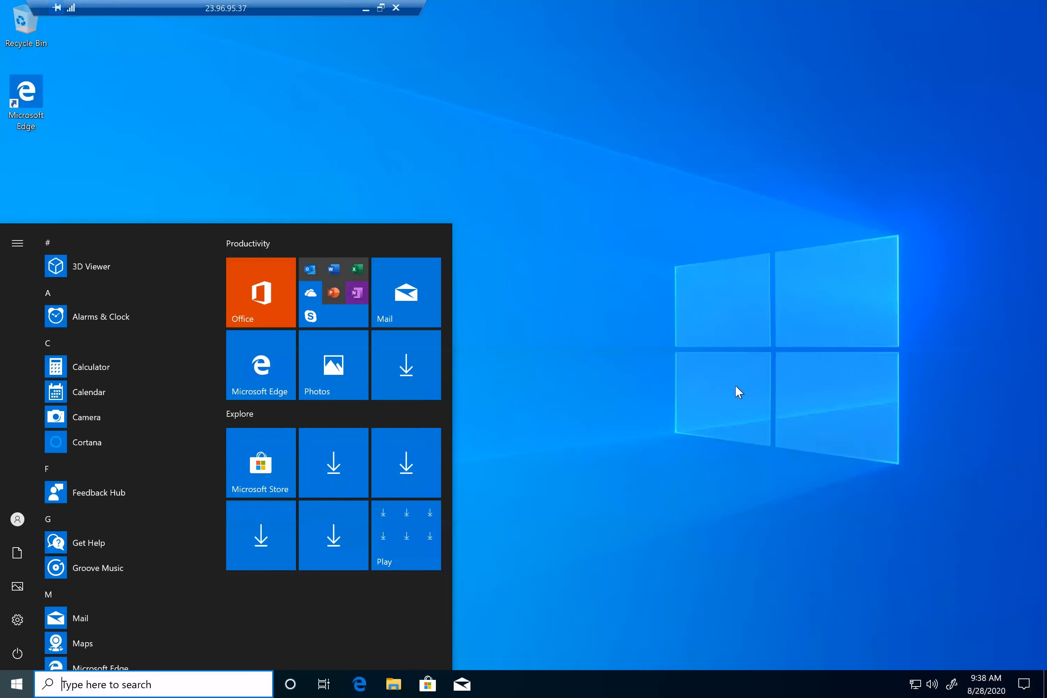
{"action": "left_click", "coordinate": [15, 681]}
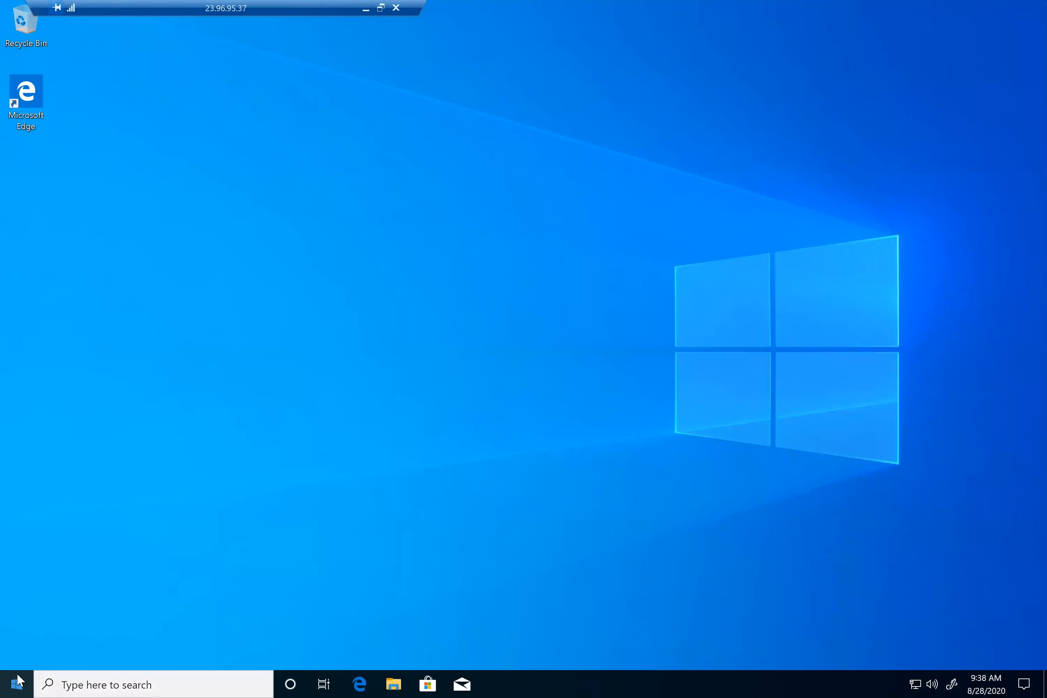
{"action": "right_click", "coordinate": [15, 682]}
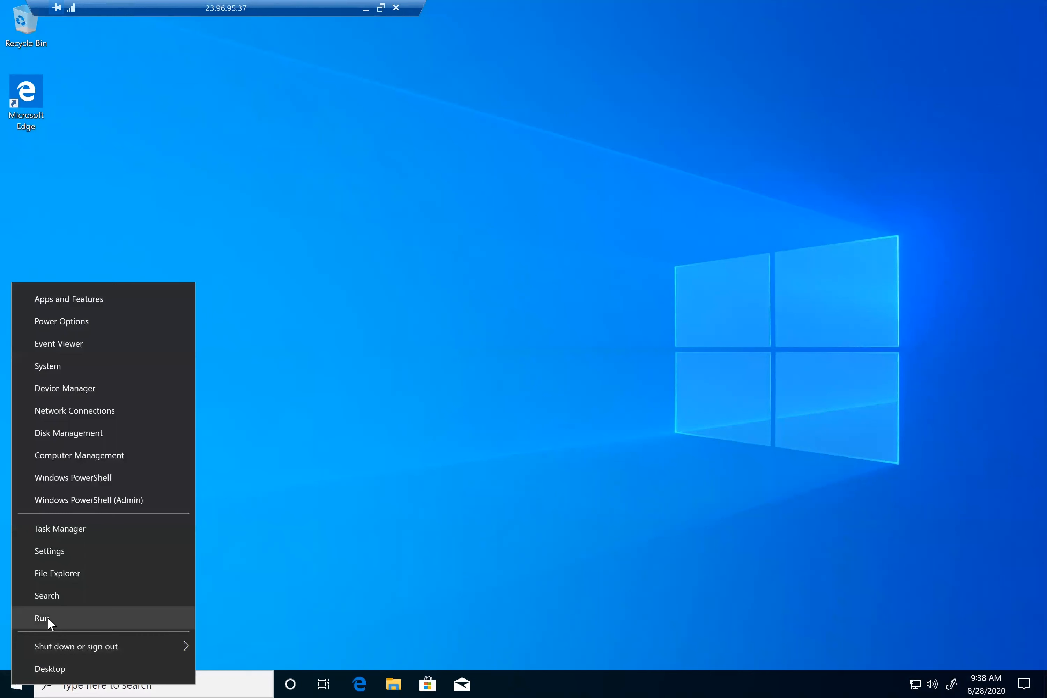
{"action": "left_click", "coordinate": [136, 502]}
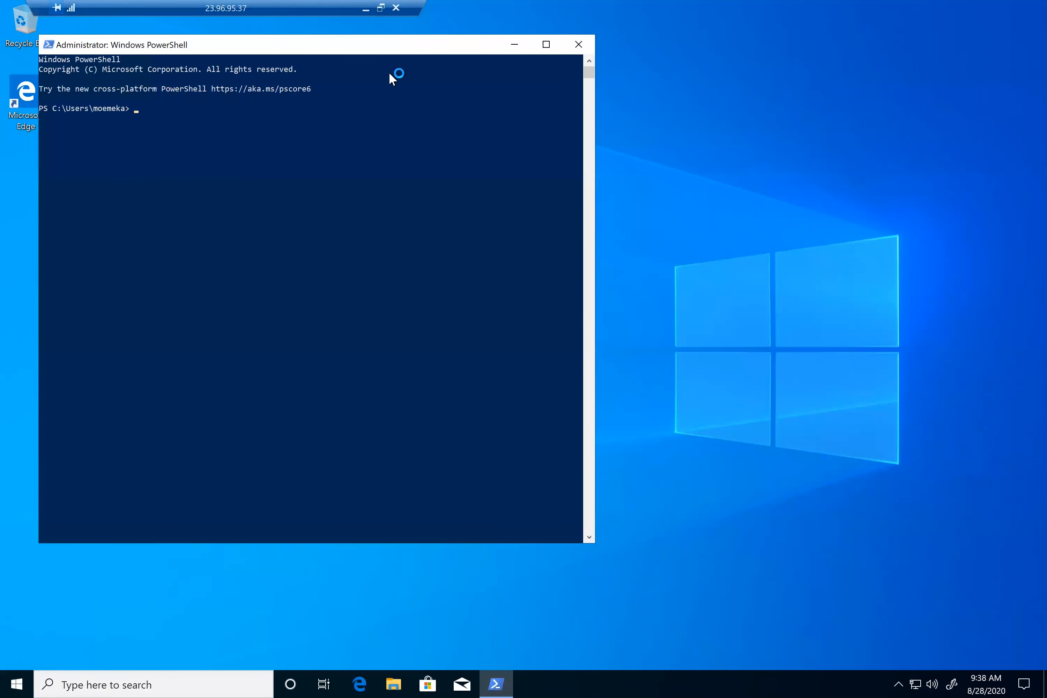
{"action": "type", "text": "ipconfig"}
{"action": "key", "text": "Return"}
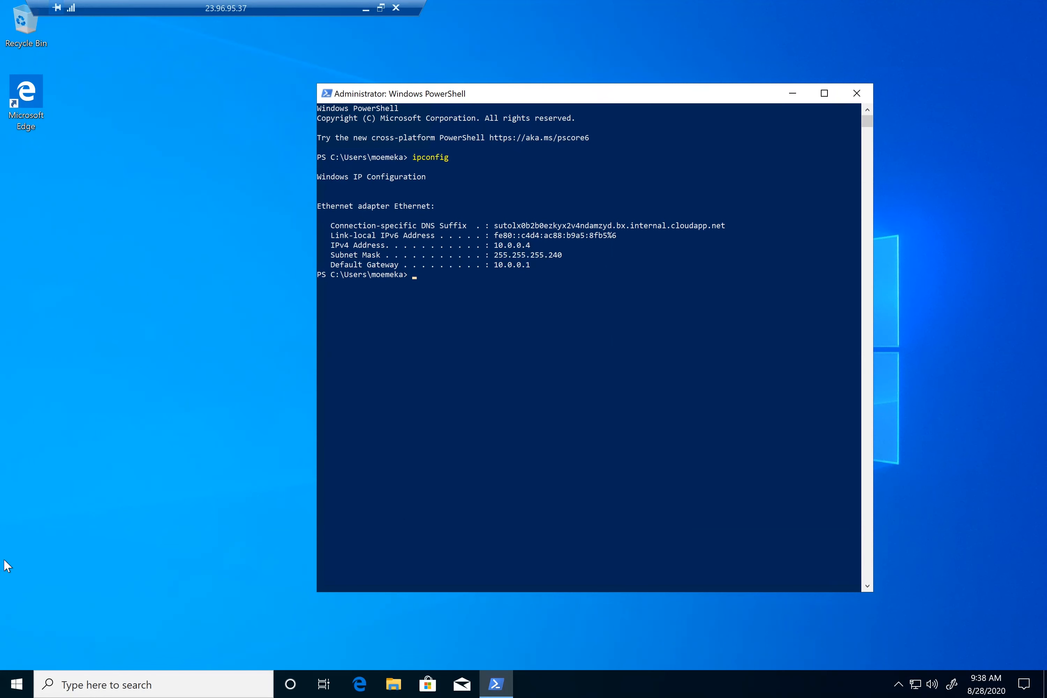
{"action": "left_click", "coordinate": [362, 680]}
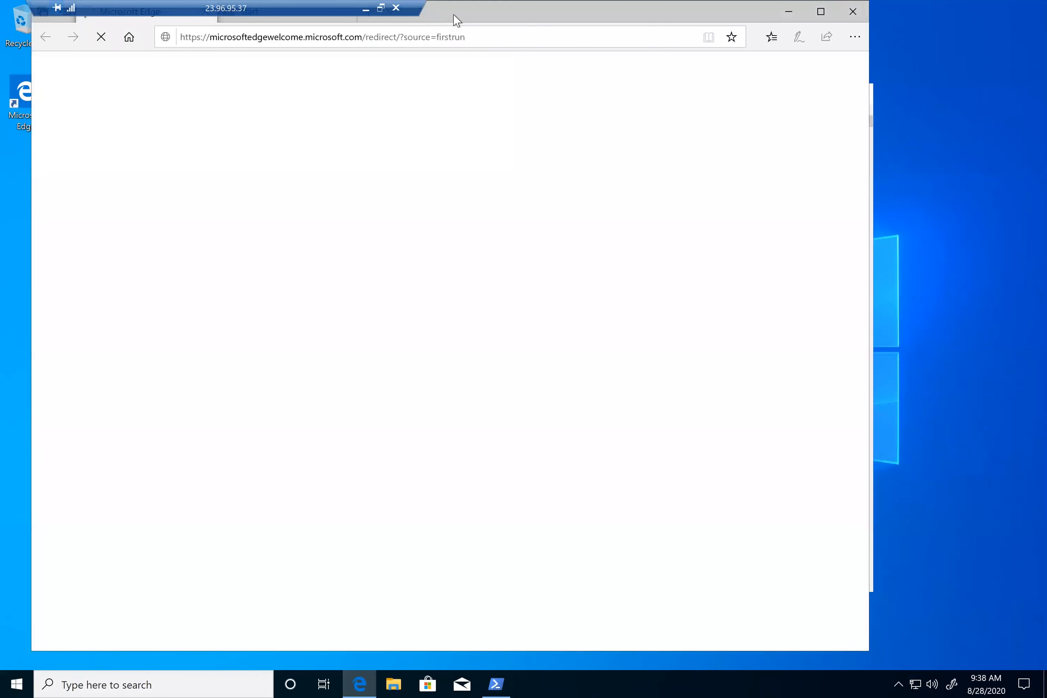
Accept the license and save the new Microsoft Edge installer on the VM, then minimize the session
{"action": "left_click_drag", "start_coordinate": [456, 20], "coordinate": [819, 205]}
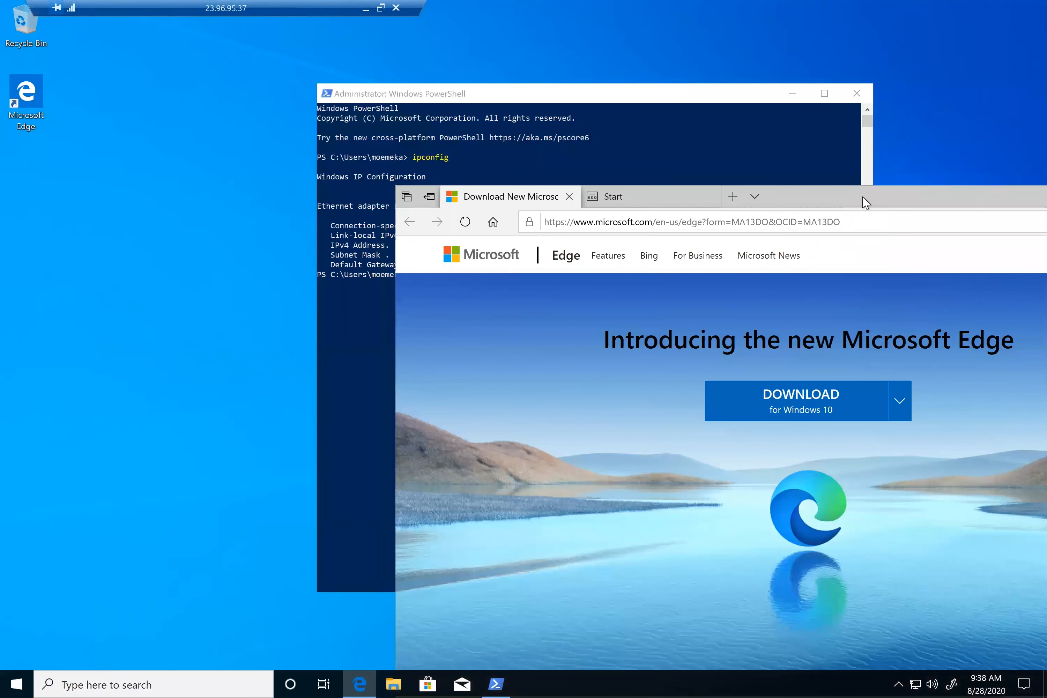
{"action": "left_click_drag", "start_coordinate": [792, 196], "coordinate": [520, 42]}
{"action": "left_click", "coordinate": [520, 253]}
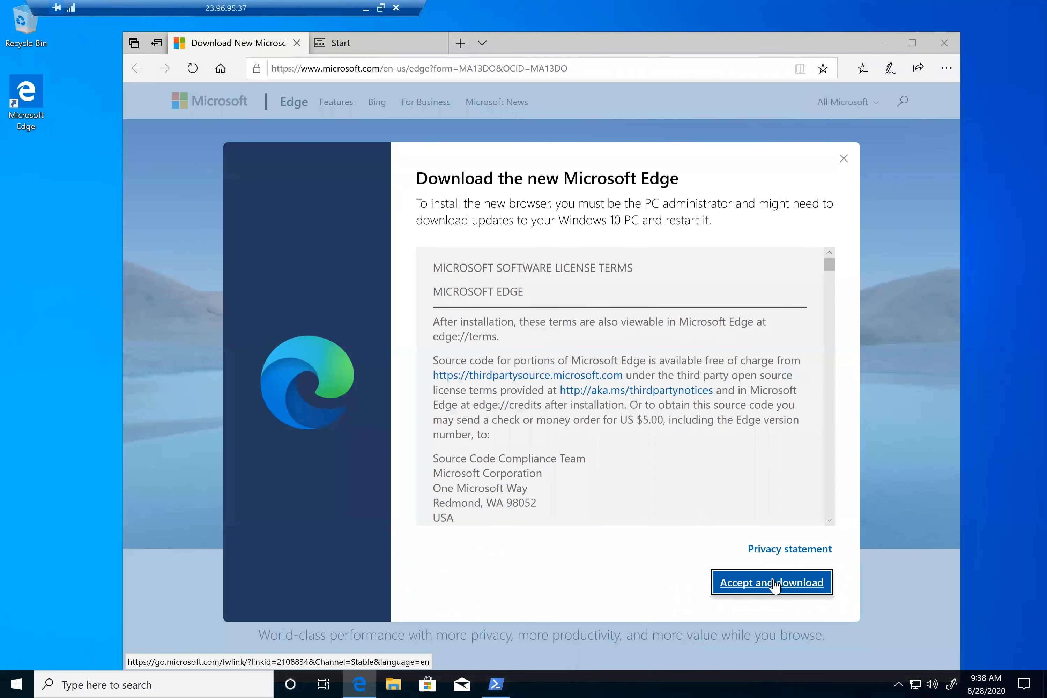
{"action": "left_click", "coordinate": [773, 581]}
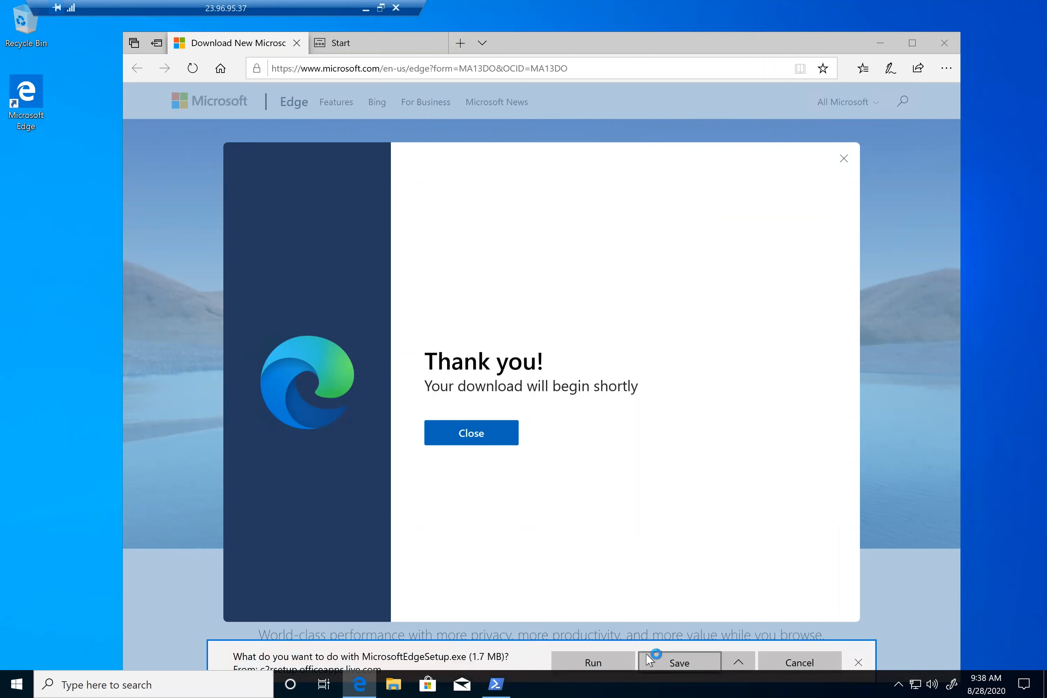
{"action": "left_click", "coordinate": [625, 665]}
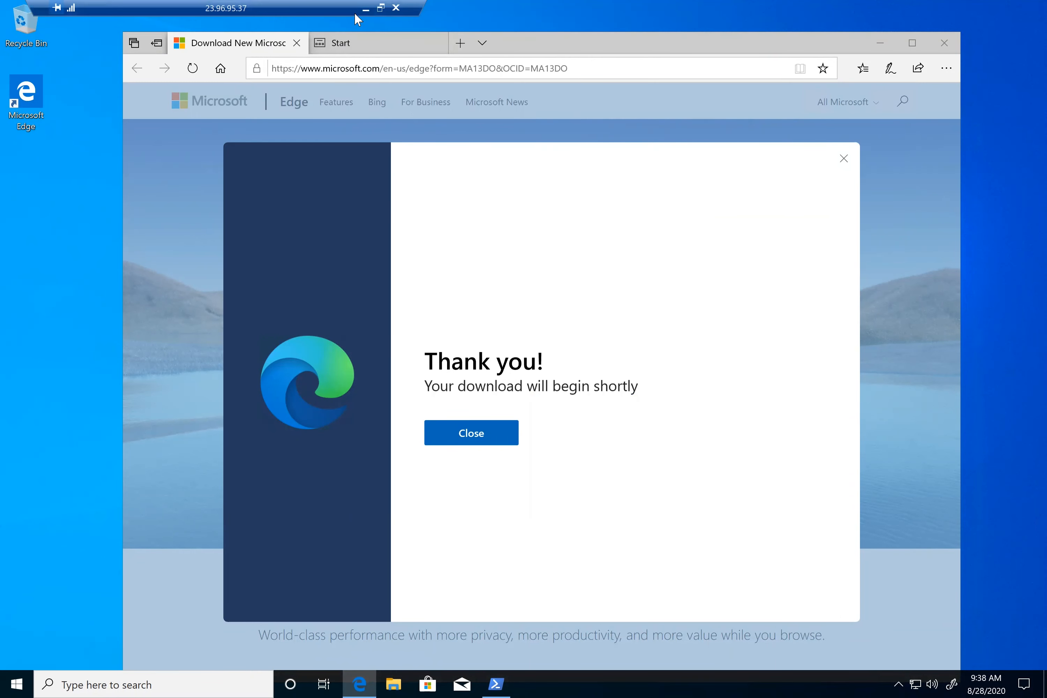
{"action": "left_click", "coordinate": [365, 10]}
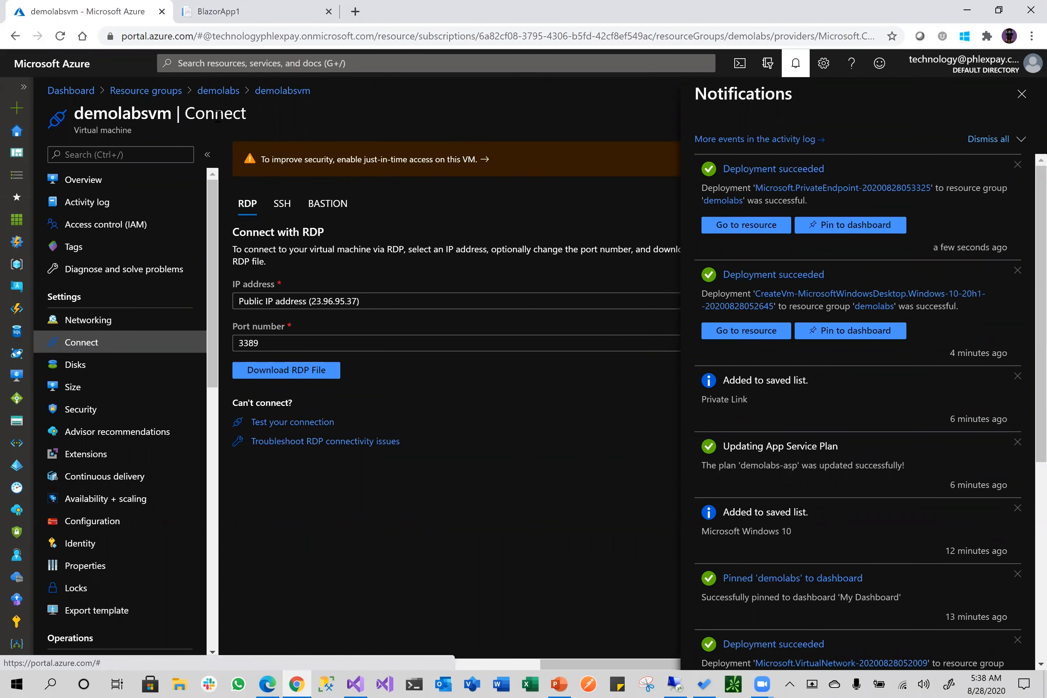
Reopen the demolabs resource group locally, now listing 10 resources including demolabs-pe
{"action": "left_click", "coordinate": [218, 92]}
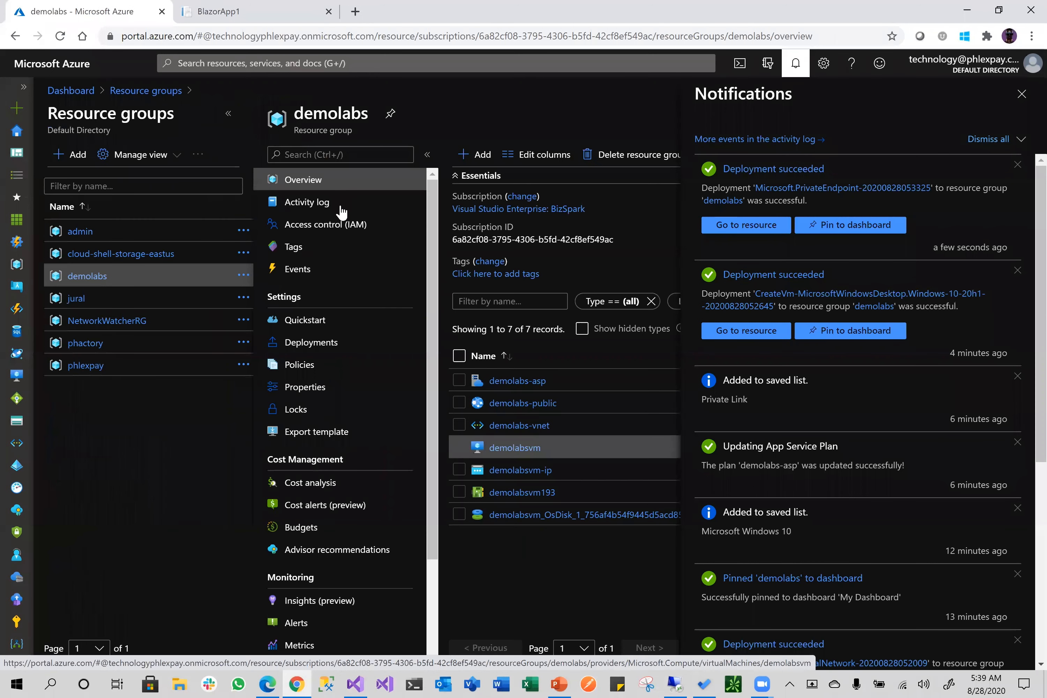
{"action": "left_click", "coordinate": [1021, 95]}
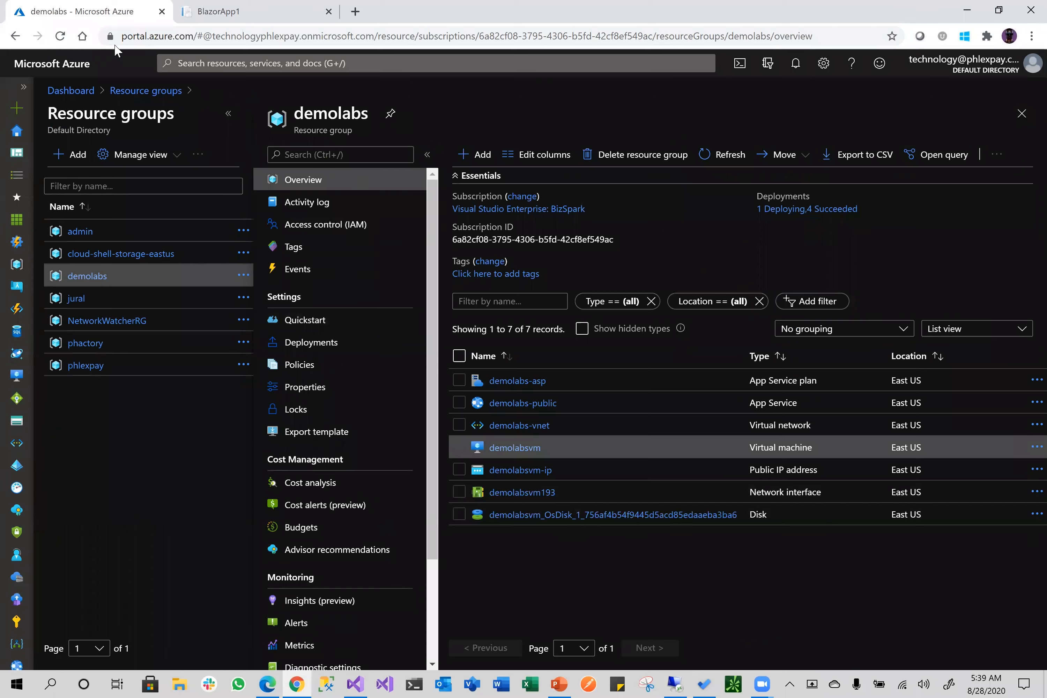
{"action": "left_click", "coordinate": [674, 684]}
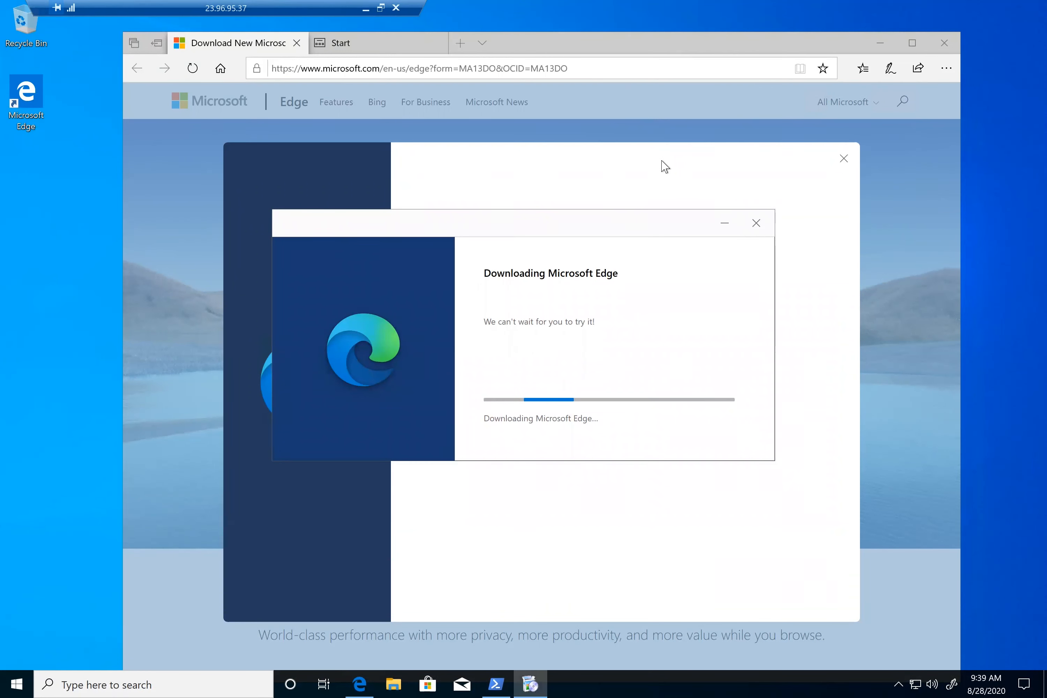
{"action": "left_click", "coordinate": [367, 11]}
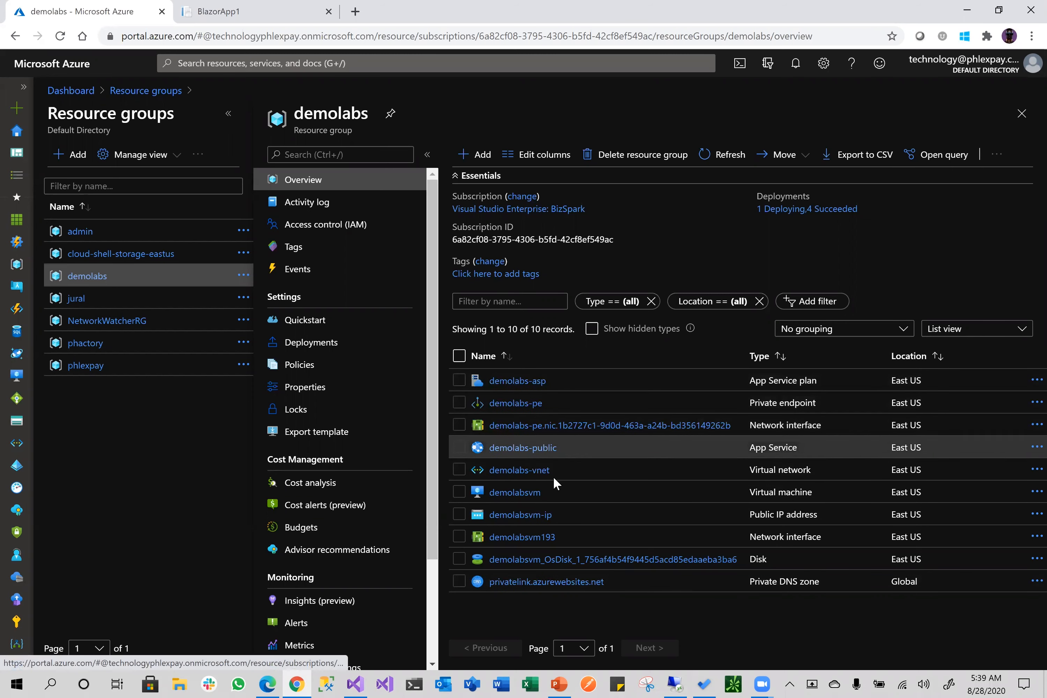
Open demolabs-pe to see both demolabs-public FQDNs mapped to private IP 10.0.0.5
{"action": "left_click", "coordinate": [529, 405]}
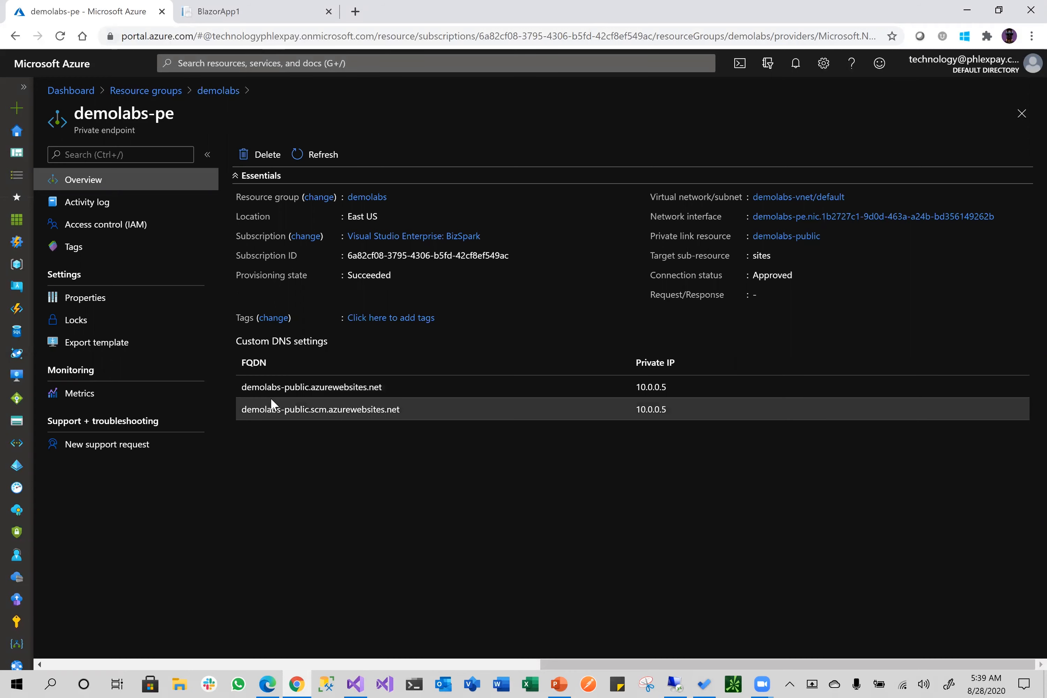
Reload the demolabs-public.azurewebsites.net tab to confirm it returns Error 403 - Forbidden, then open PowerShell
{"action": "left_click", "coordinate": [236, 9]}
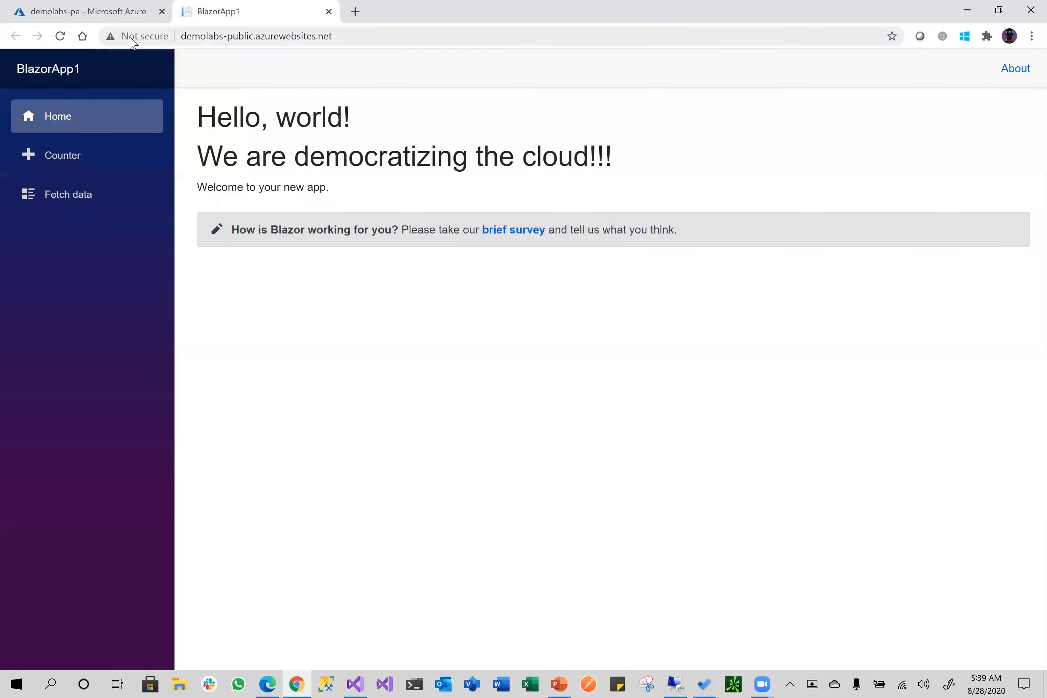
{"action": "left_click", "coordinate": [61, 37]}
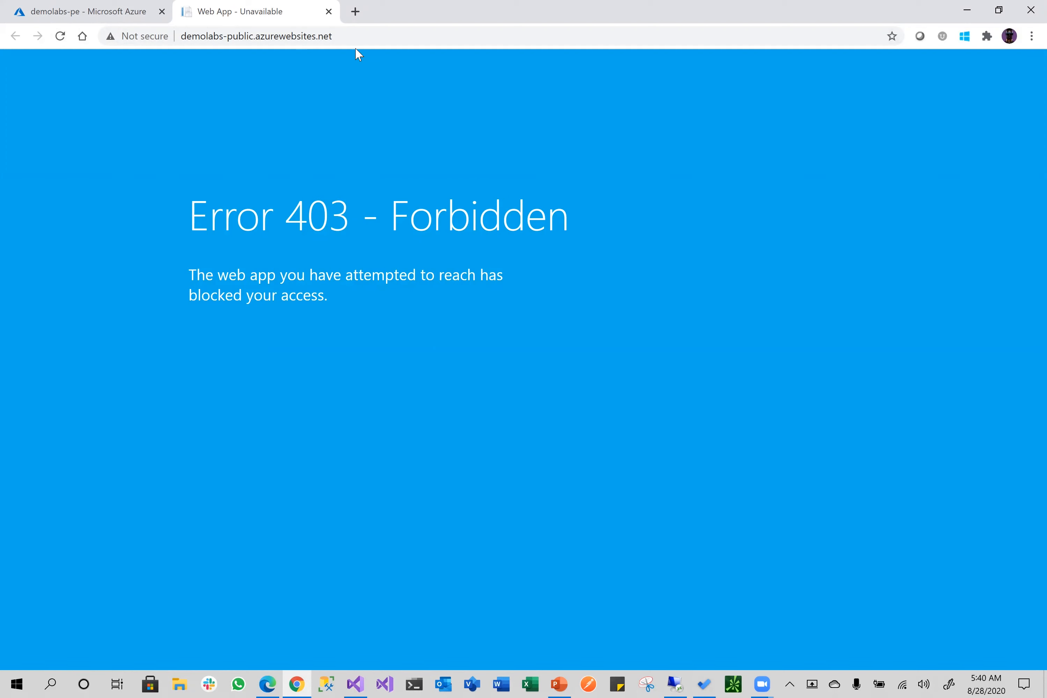
{"action": "left_click", "coordinate": [359, 39]}
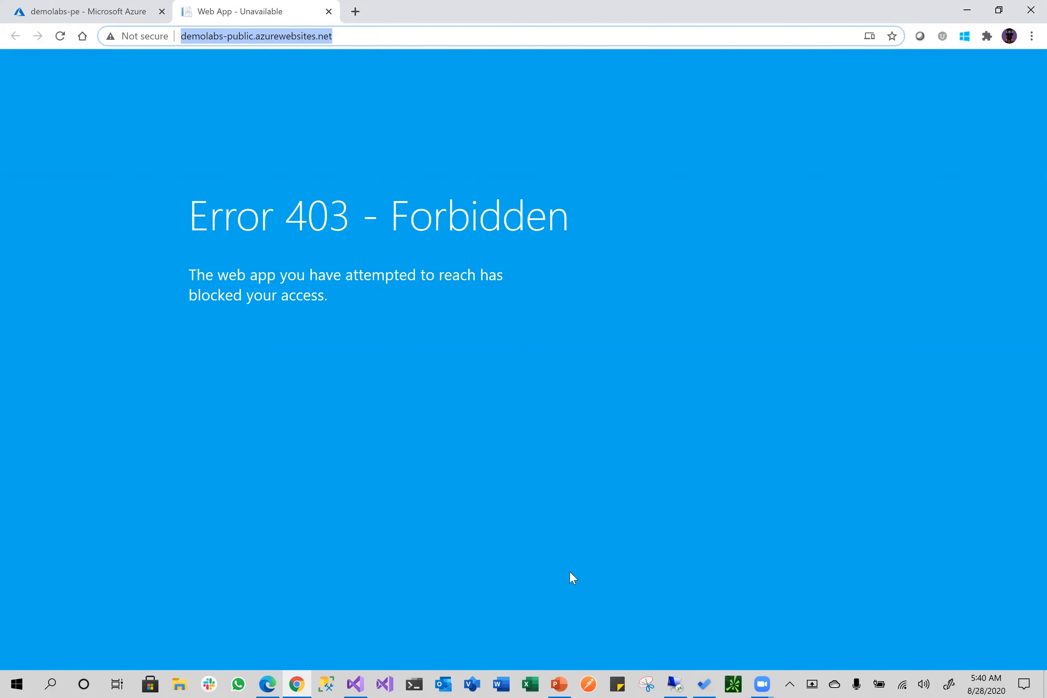
{"action": "left_click", "coordinate": [413, 684]}
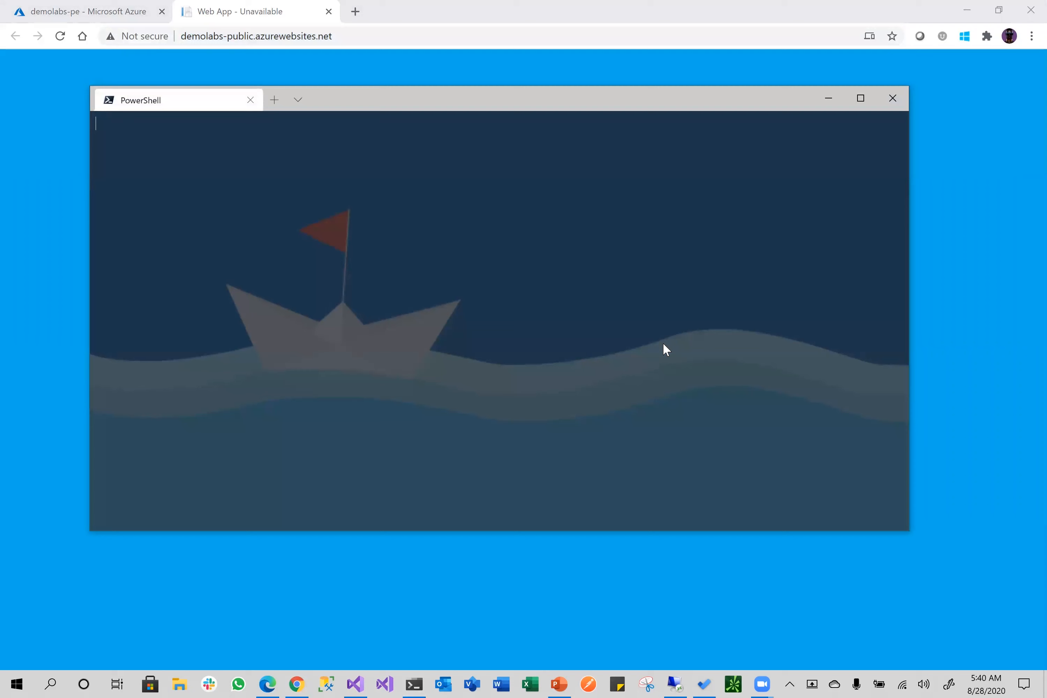
Run nslookup on demolabs-public.azurewebsites.net, showing 40.71.11.145 via a privatelink alias, then return to Chrome
{"action": "type", "text": "nslookup"}
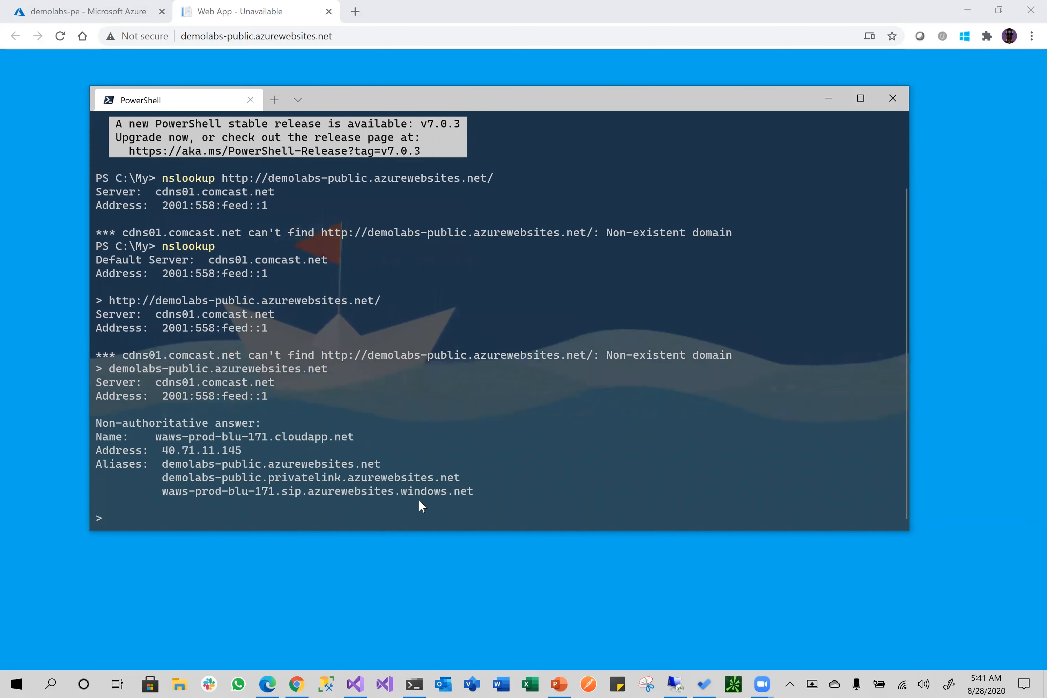
{"action": "left_click", "coordinate": [321, 67]}
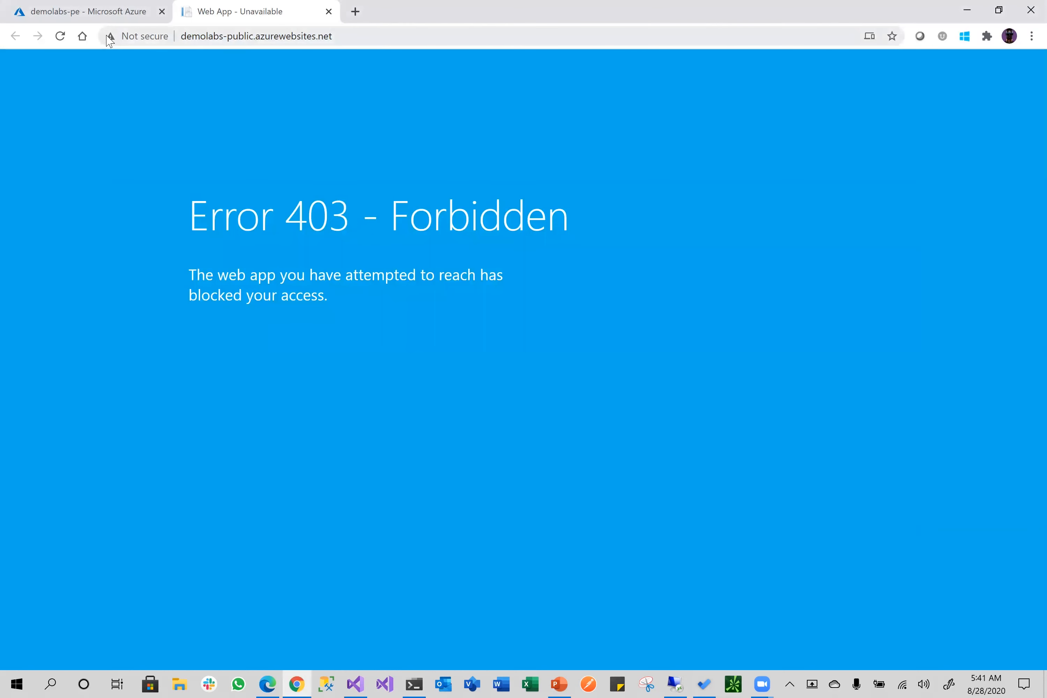
Reload the 403 page, glance at the VM session, and navigate from demolabs-pe to the demolabs resource list
{"action": "left_click", "coordinate": [65, 36]}
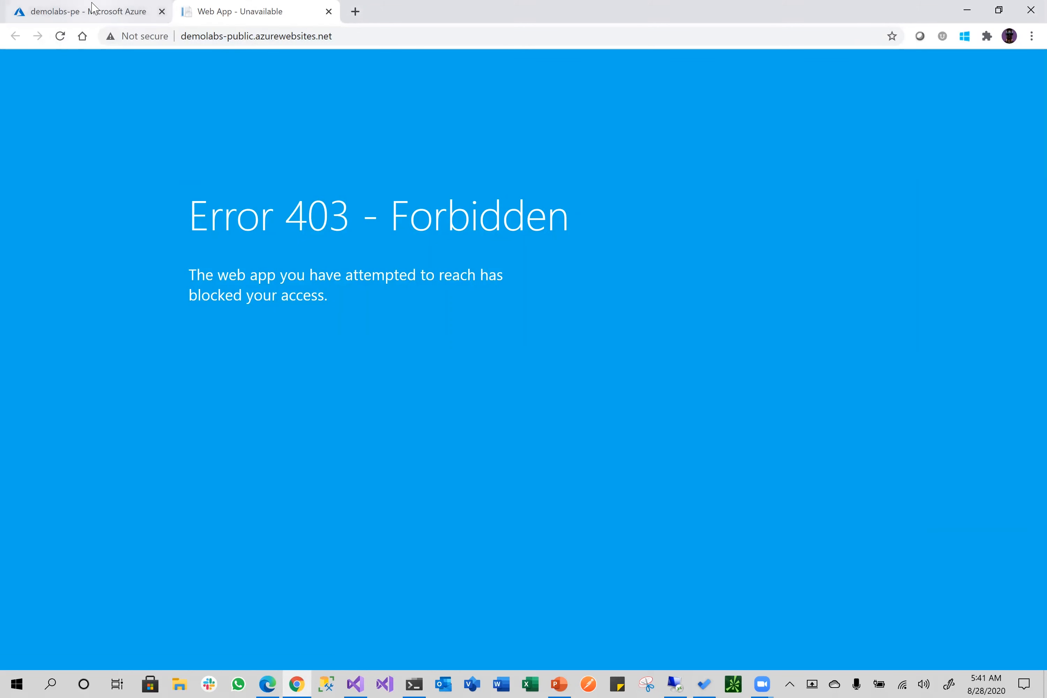
{"action": "left_click", "coordinate": [93, 11]}
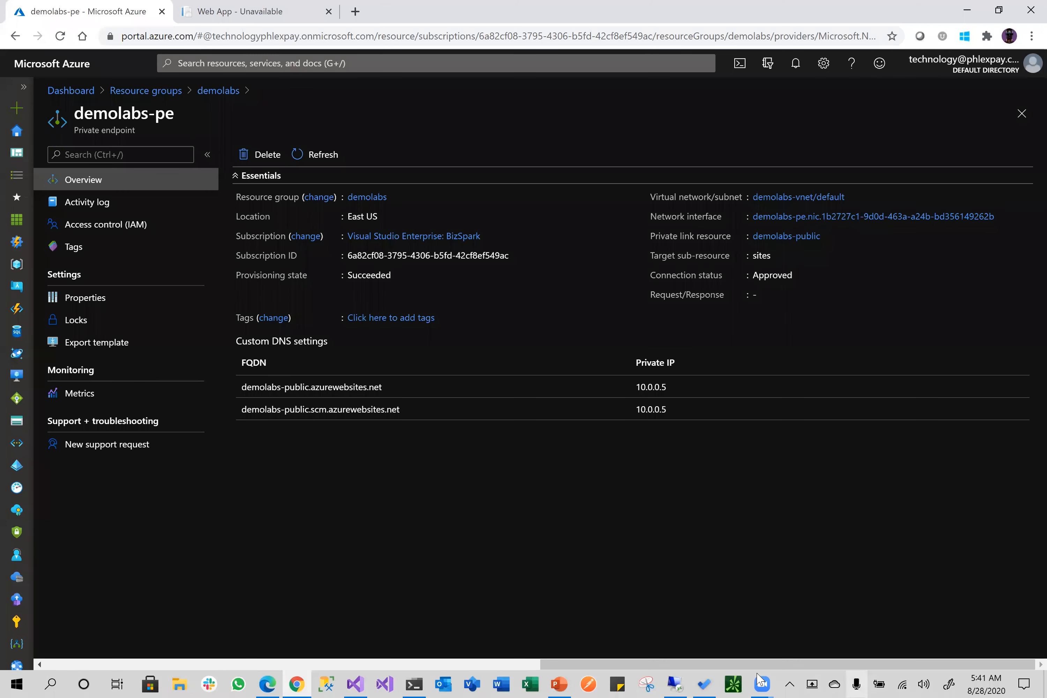
{"action": "left_click", "coordinate": [683, 681]}
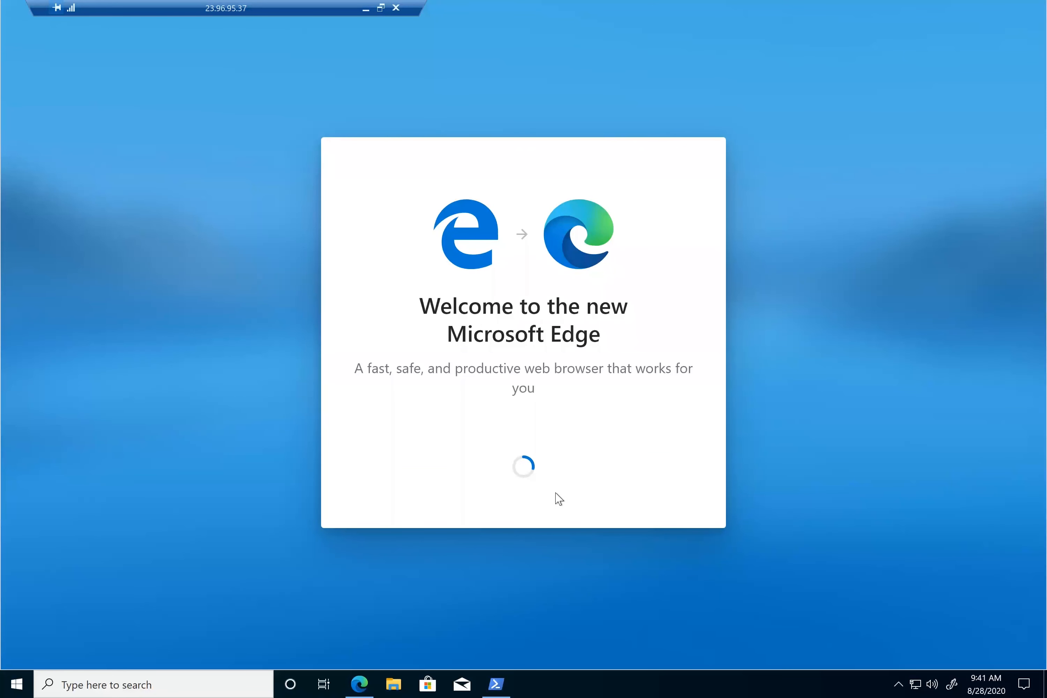
{"action": "left_click", "coordinate": [366, 9]}
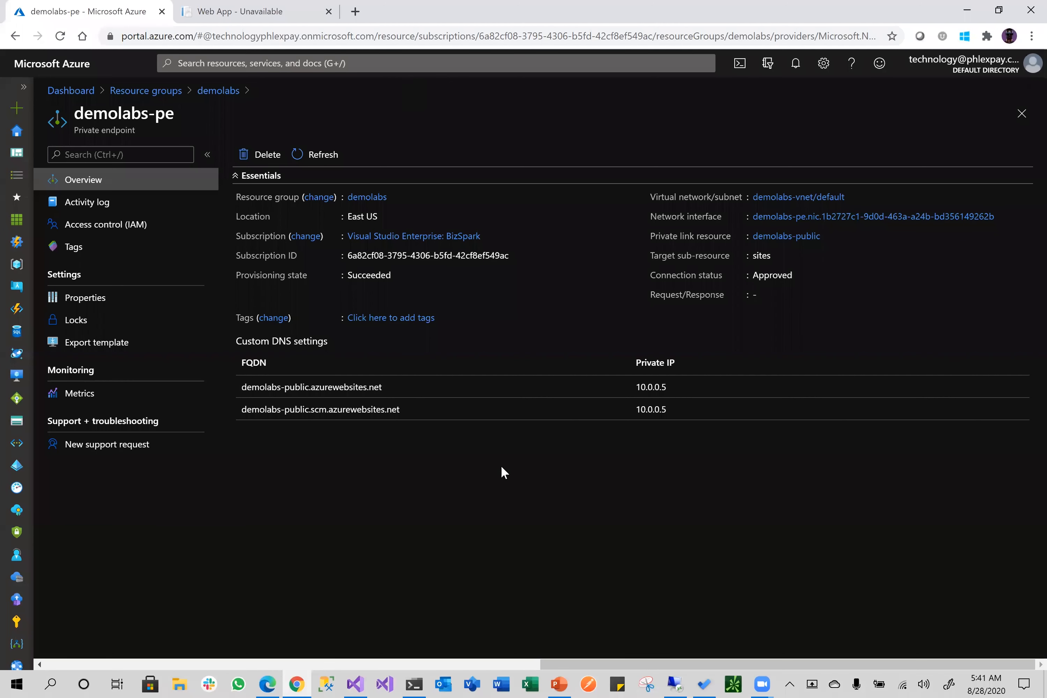
{"action": "left_click", "coordinate": [214, 92]}
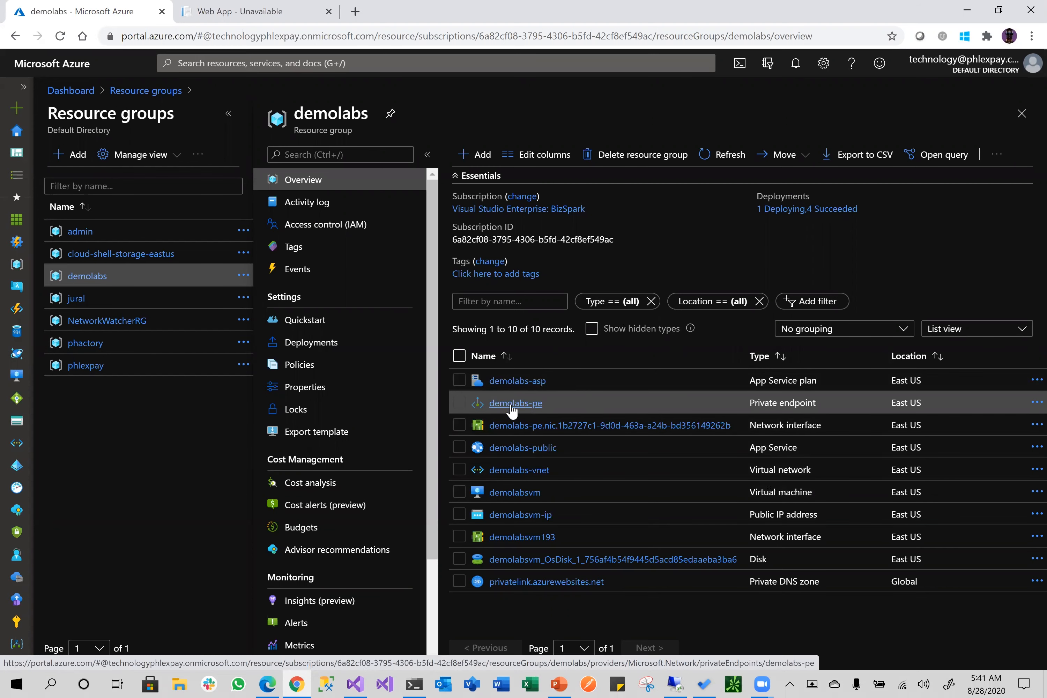
Inspect the privatelink.azurewebsites.net zone's demolabs-public A records at 10.0.0.5, then return to demolabs
{"action": "left_click", "coordinate": [531, 582]}
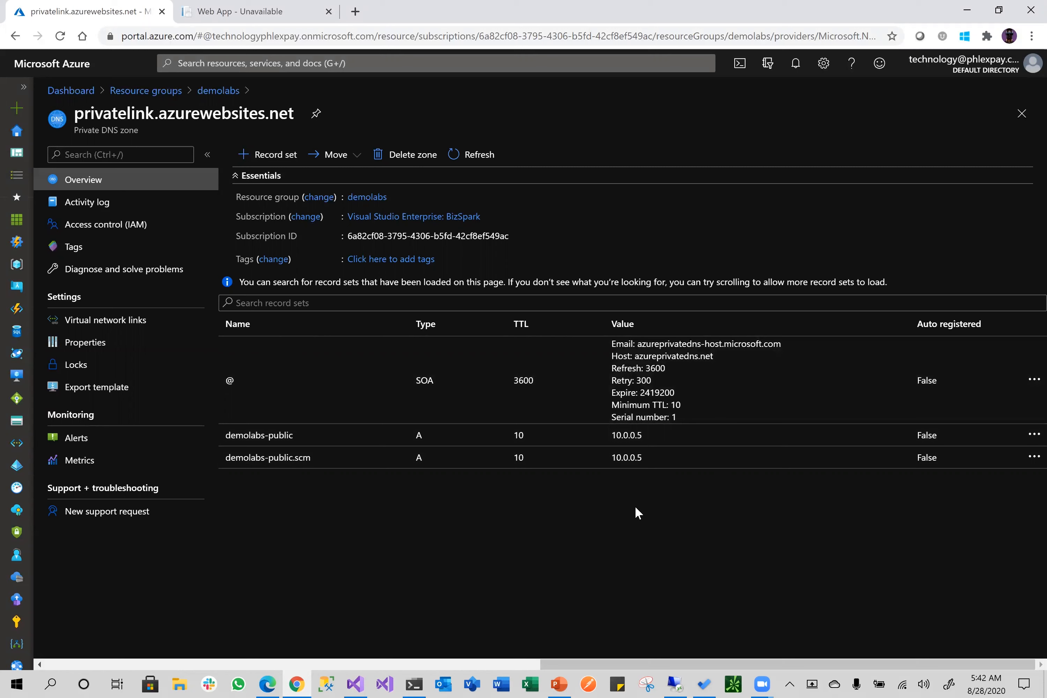
{"action": "left_click", "coordinate": [219, 91]}
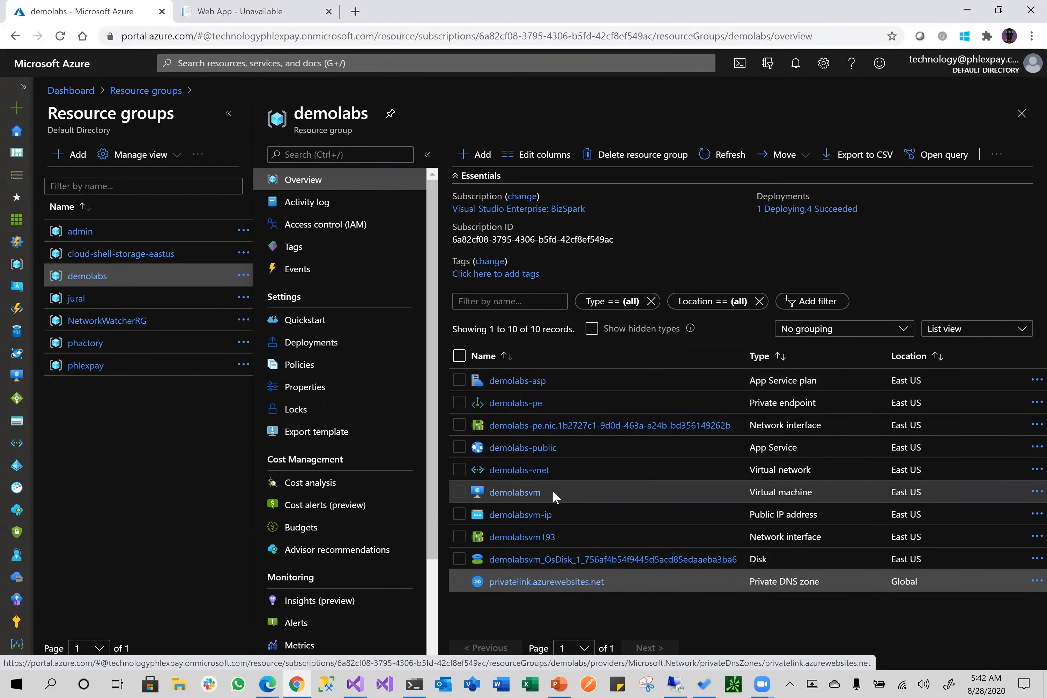
Open demolabsvm193 to see private IP 10.0.0.4 on demolabs-vnet/default, attached to demolabsvm
{"action": "left_click", "coordinate": [524, 537]}
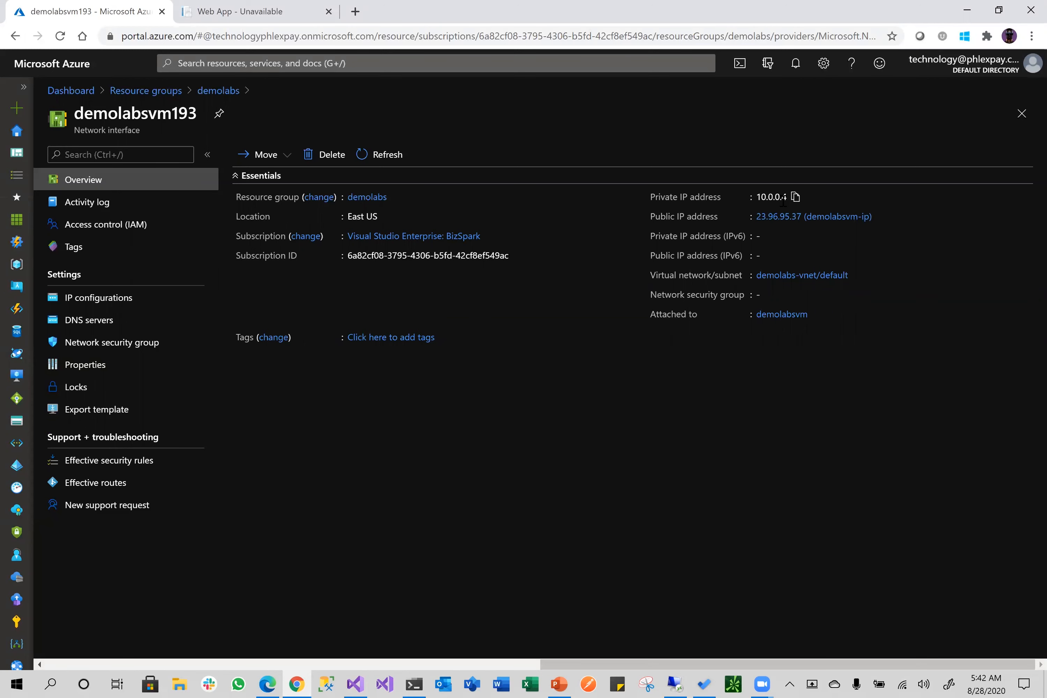
On the VM, finish Edge's first-run setup, close the extra tabs and dismiss the welcome overlay
{"action": "left_click", "coordinate": [674, 684]}
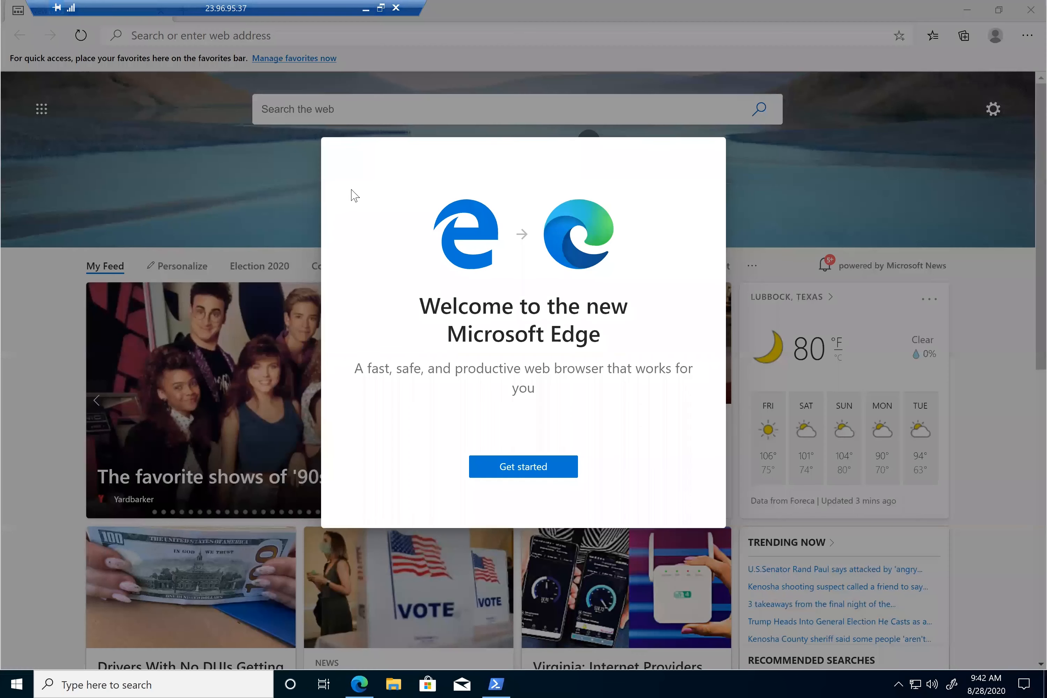
{"action": "left_click", "coordinate": [519, 465]}
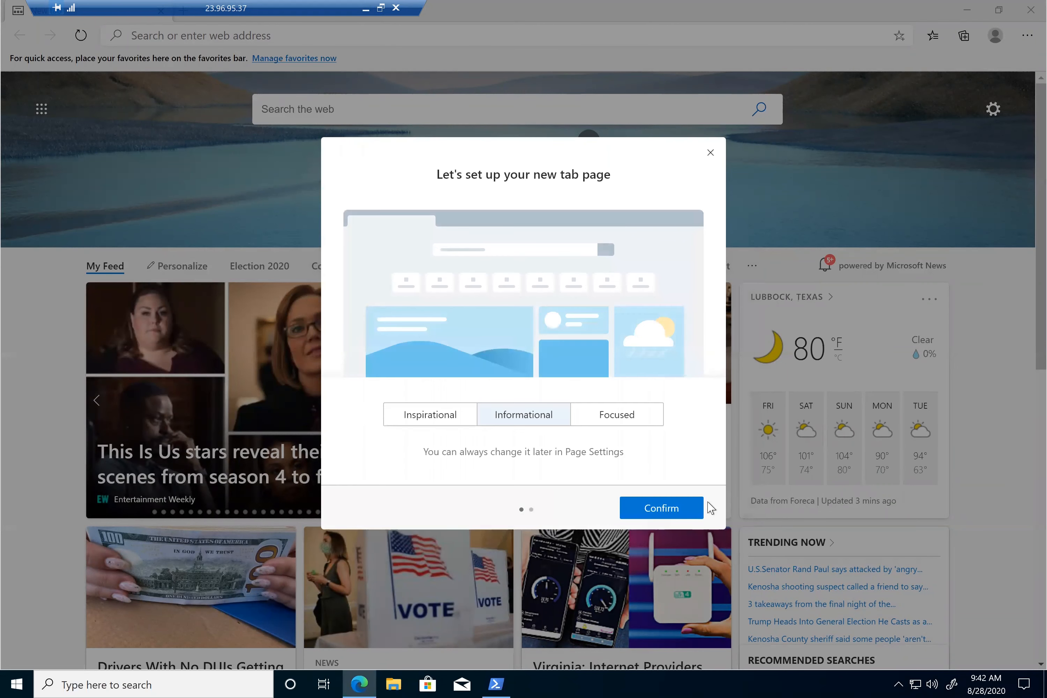
{"action": "left_click", "coordinate": [659, 508]}
{"action": "left_click", "coordinate": [711, 153]}
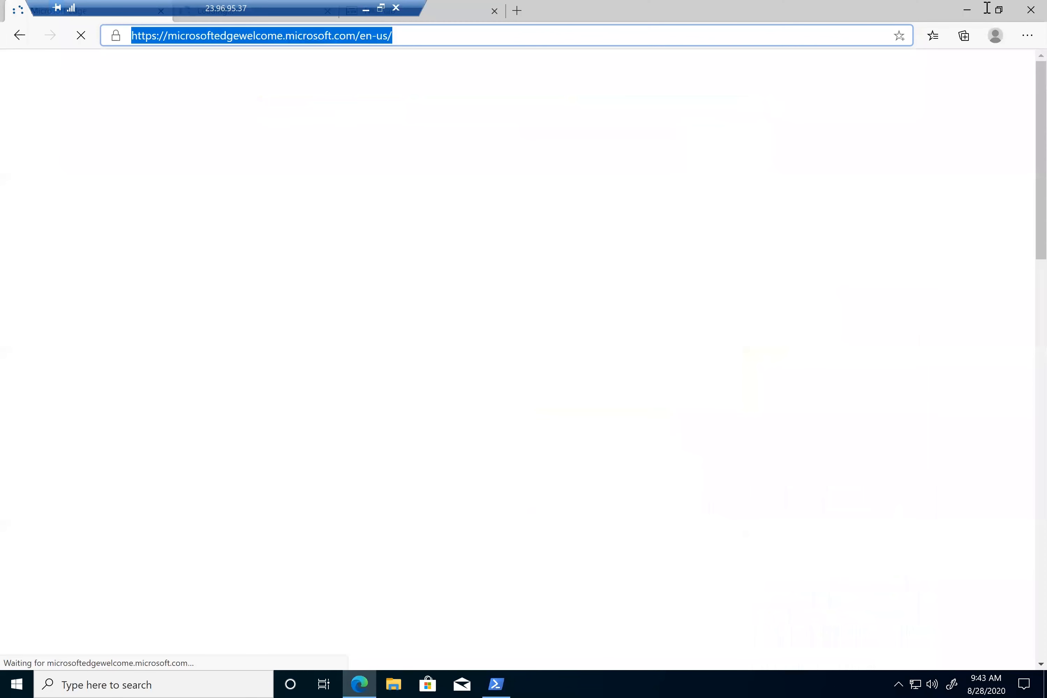
{"action": "left_click_drag", "start_coordinate": [631, 108], "coordinate": [759, 80]}
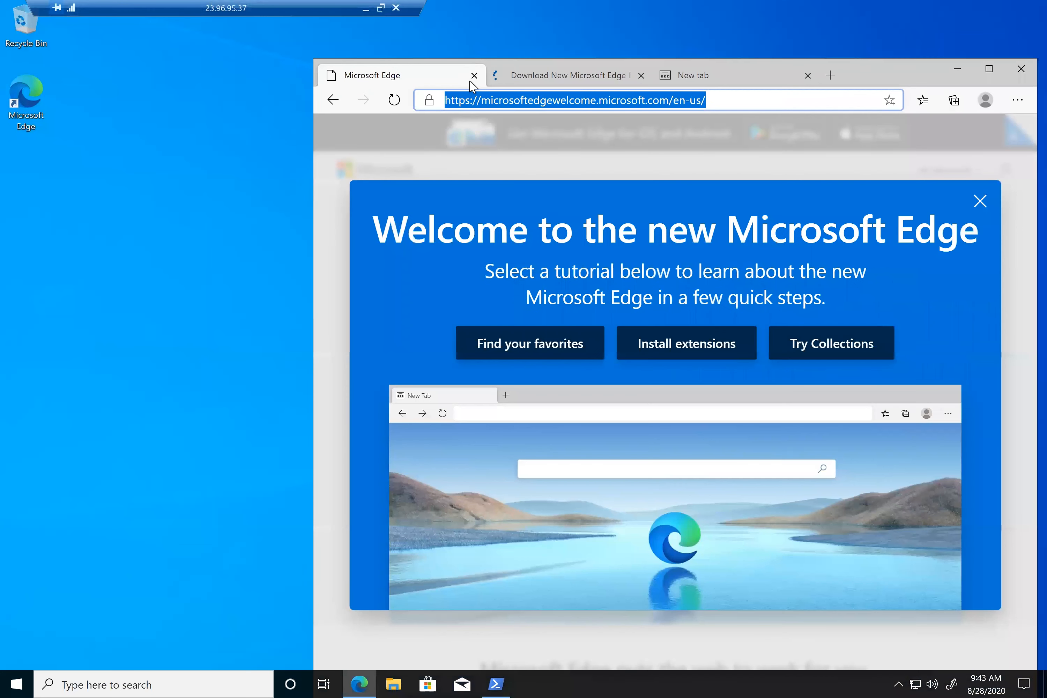
{"action": "left_click", "coordinate": [808, 75]}
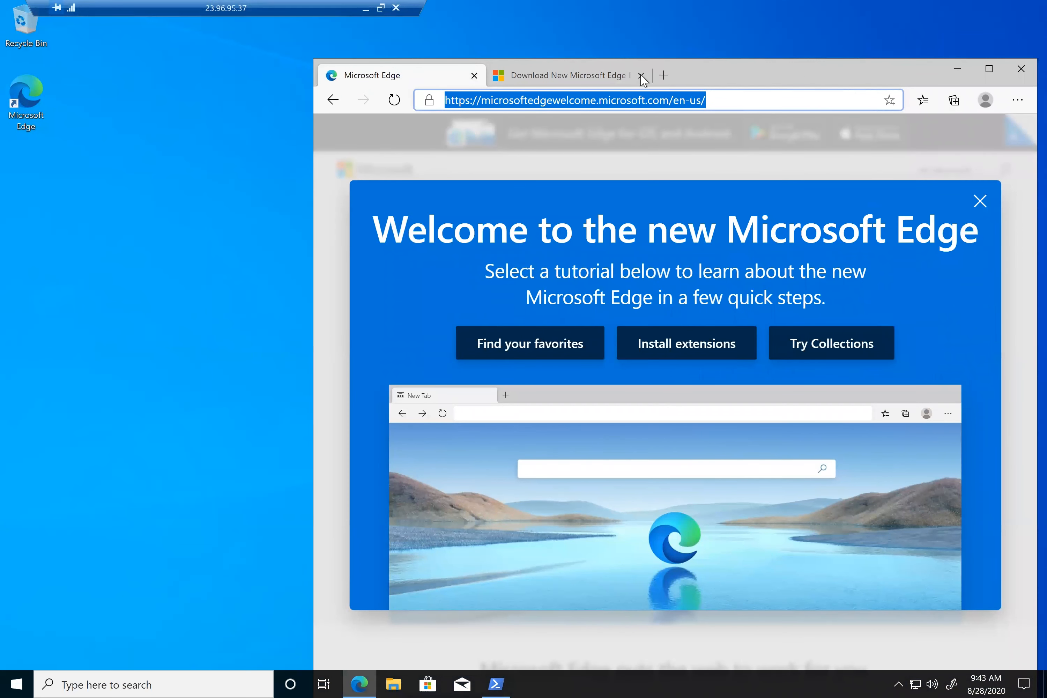
{"action": "left_click", "coordinate": [641, 75]}
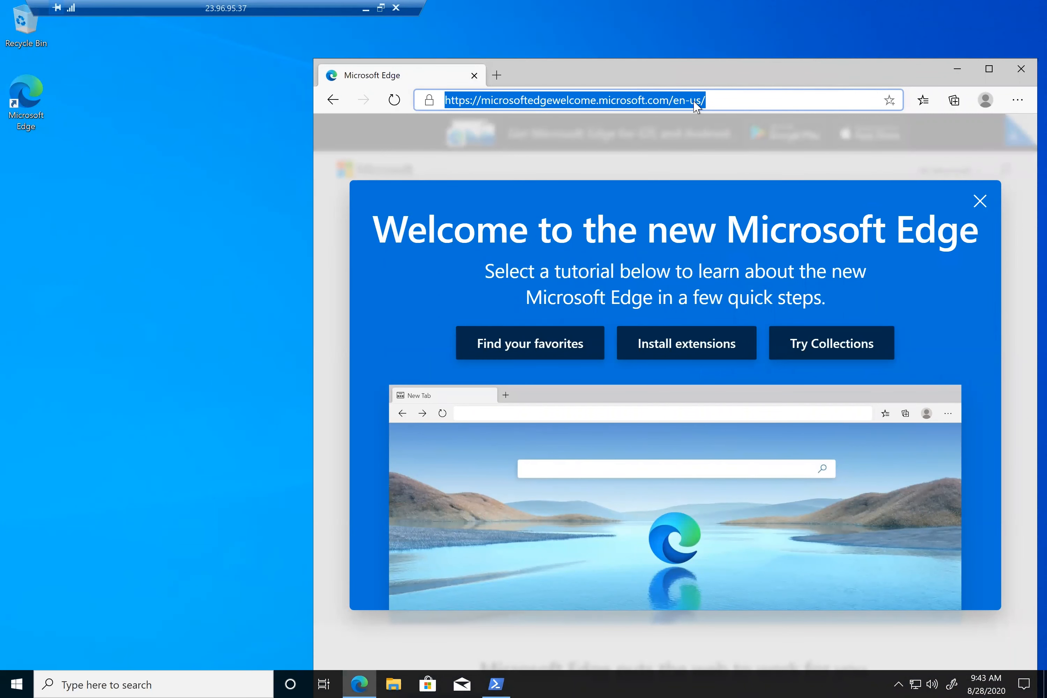
{"action": "left_click", "coordinate": [980, 203]}
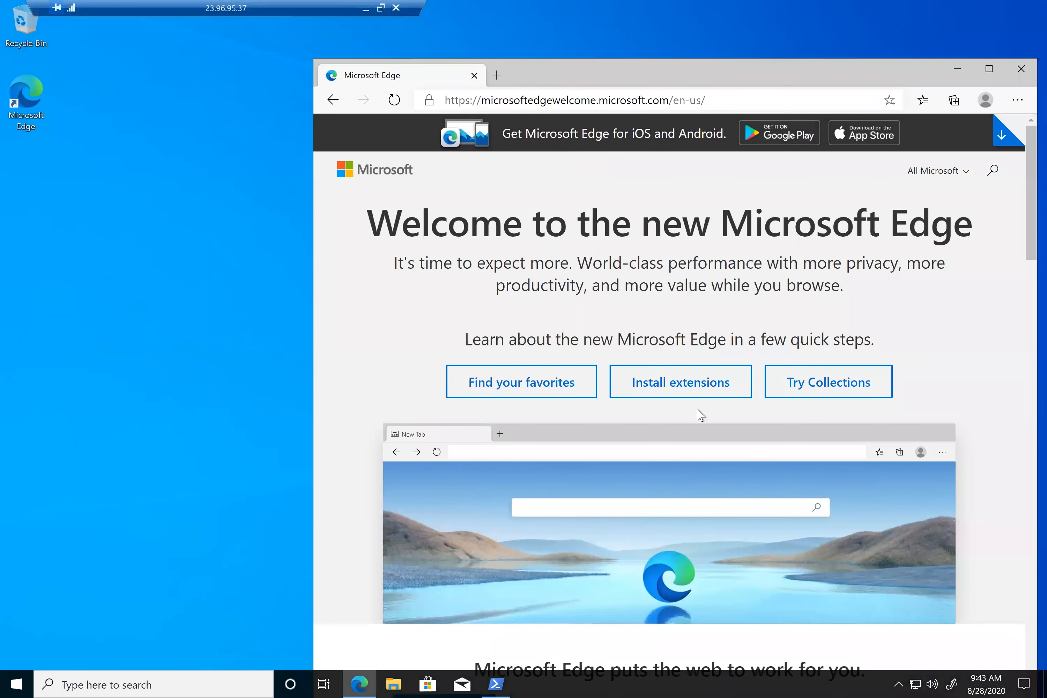
{"action": "left_click", "coordinate": [748, 97]}
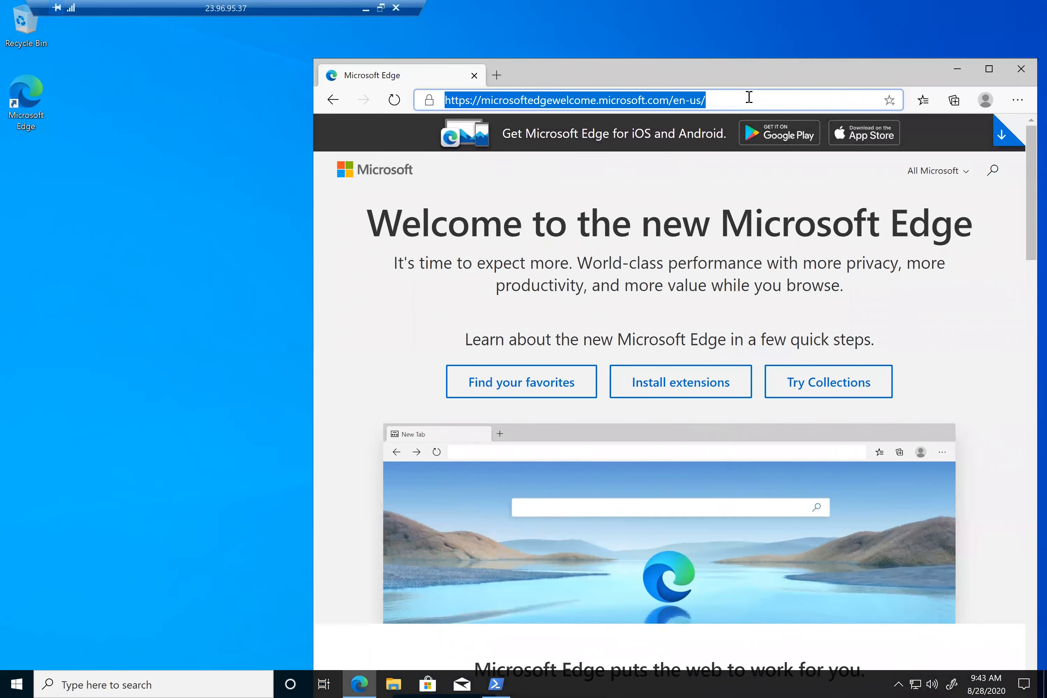
{"action": "type", "text": "ww.g"}
{"action": "key", "text": "BackSpace"}
{"action": "key", "text": "BackSpace"}
{"action": "type", "text": "w"}
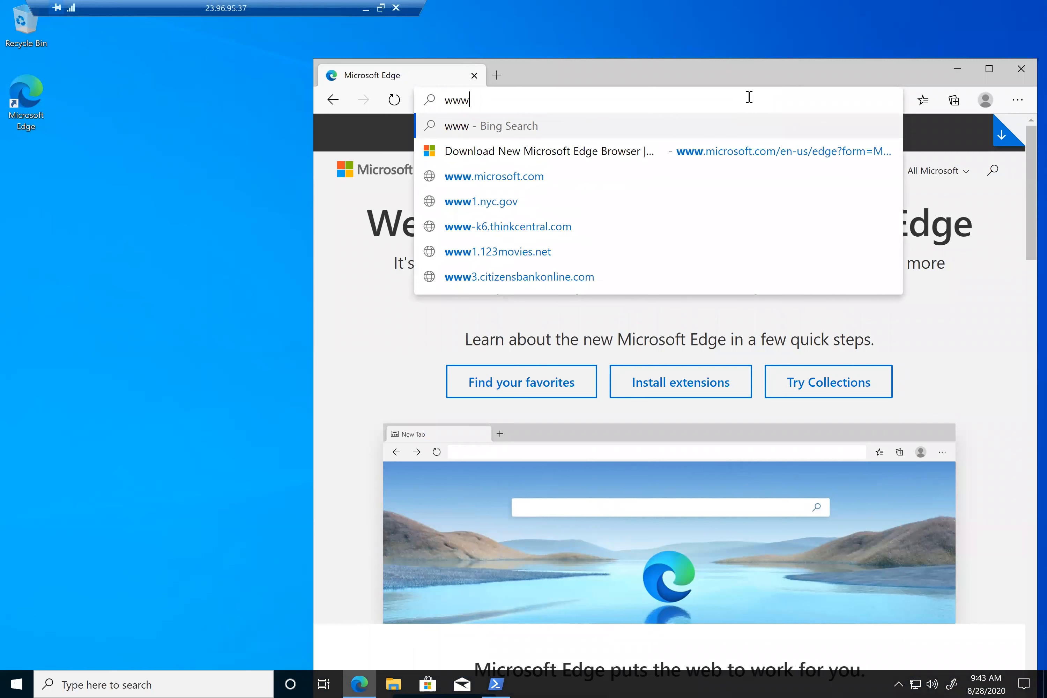
{"action": "type", "text": ".goo"}
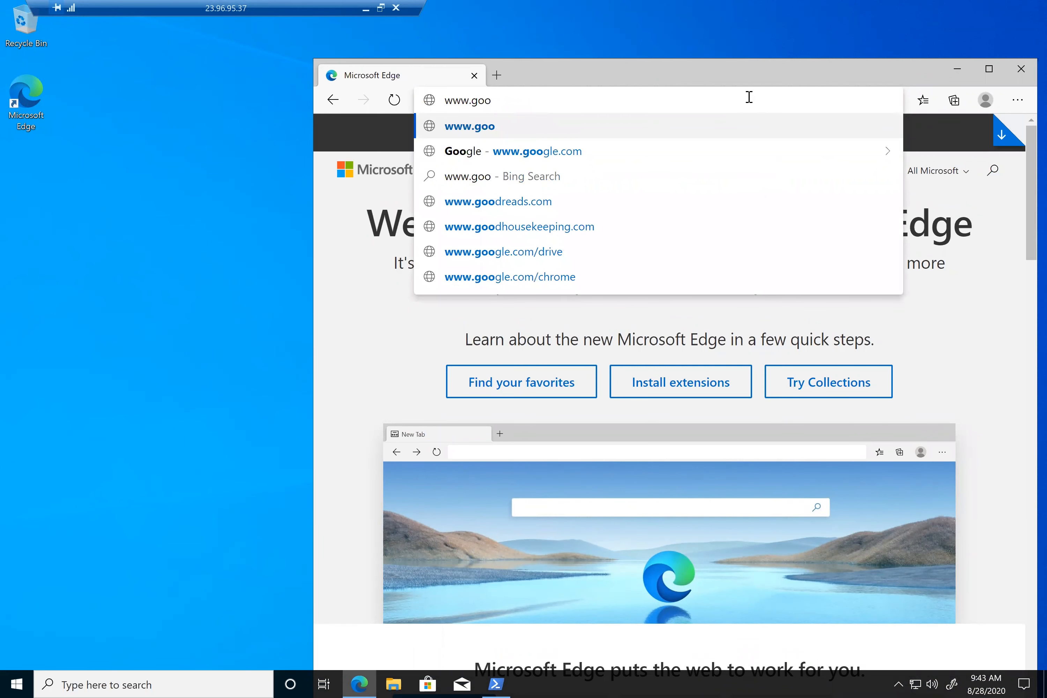
{"action": "type", "text": "g"}
{"action": "type", "text": "le.com/"}
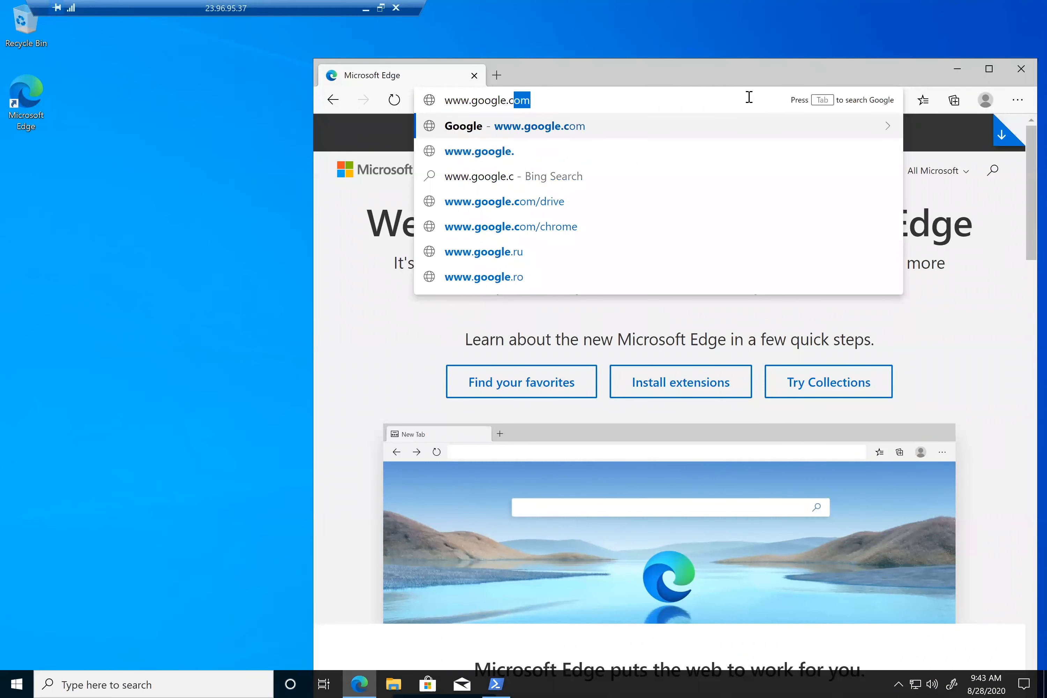
{"action": "key", "text": "Return"}
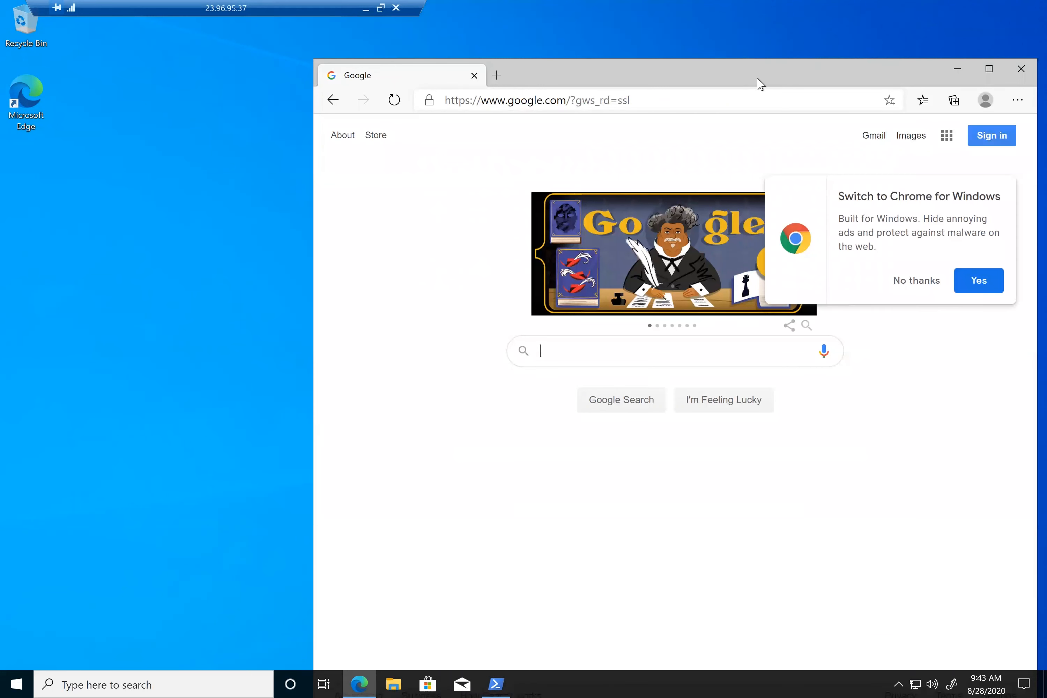
{"action": "left_click_drag", "start_coordinate": [755, 82], "coordinate": [706, 50]}
{"action": "left_click", "coordinate": [874, 251]}
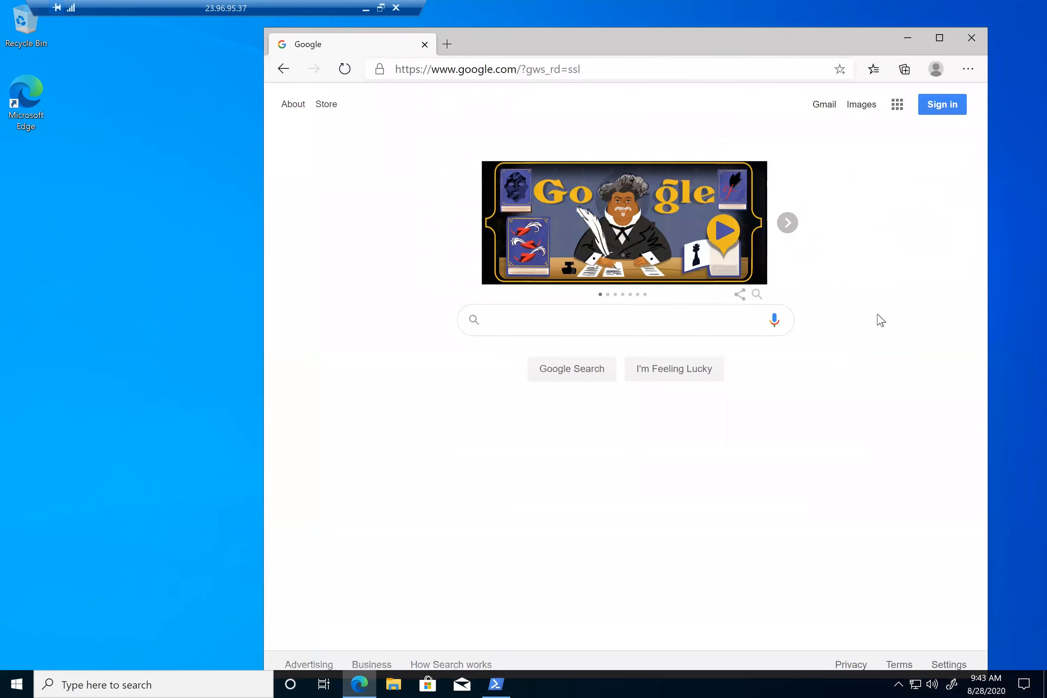
Rerun ipconfig in PowerShell, confirming IPv4 address 10.0.0.4
{"action": "left_click", "coordinate": [493, 680]}
{"action": "key", "text": "Up"}
{"action": "key", "text": "Return"}
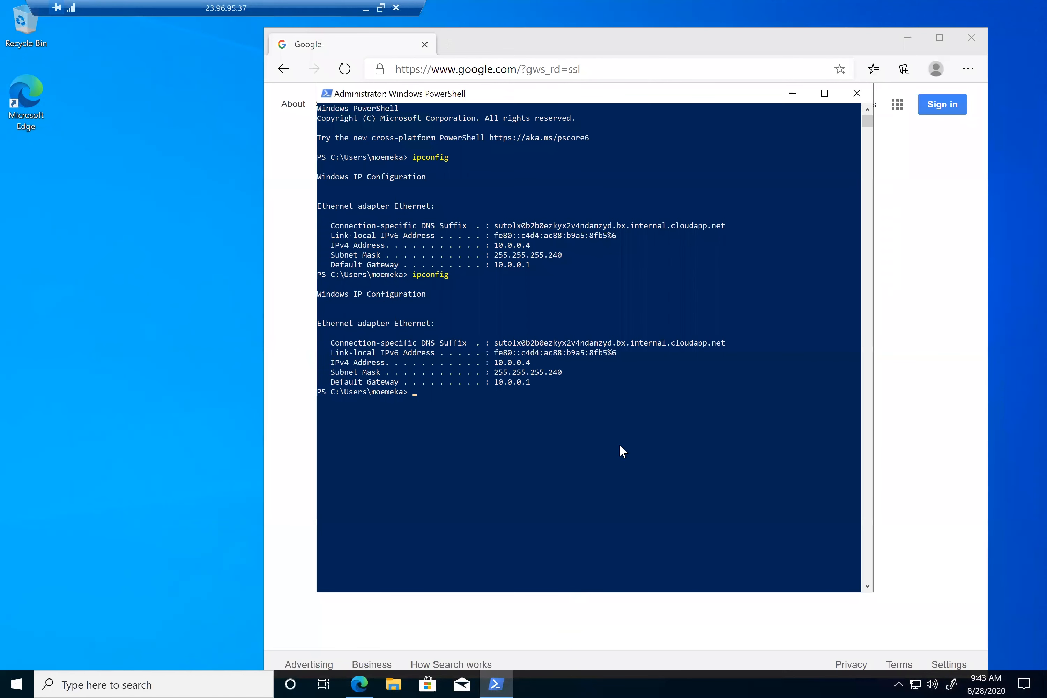
Copy the VM's public IP from the NIC page, then return to the demolabs resource list
{"action": "left_click", "coordinate": [366, 10]}
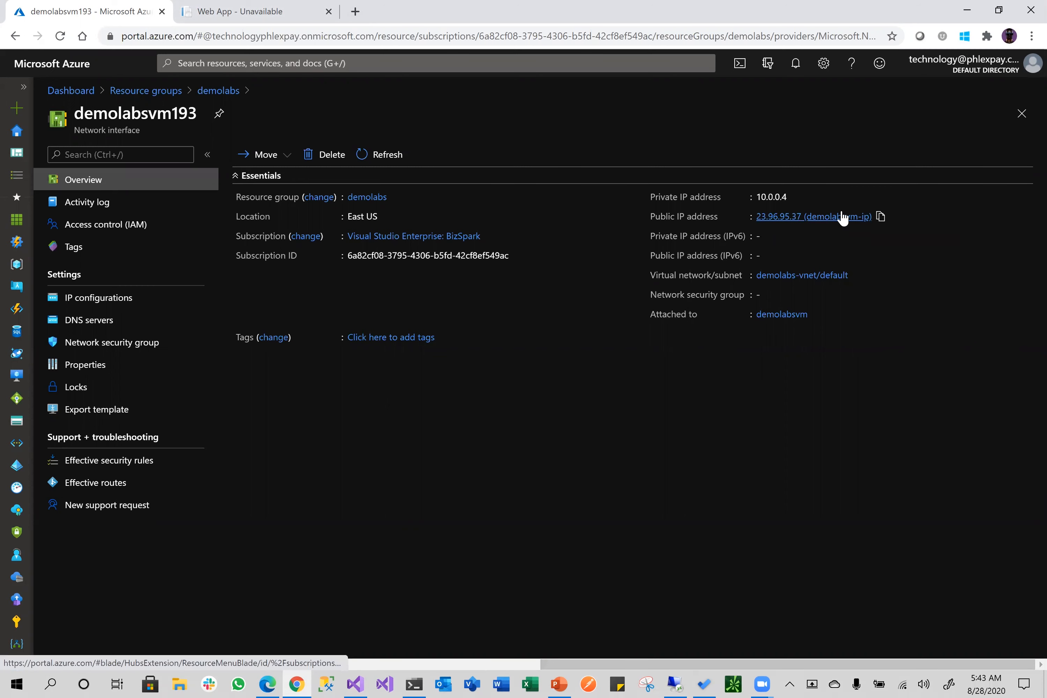
{"action": "left_click", "coordinate": [880, 218]}
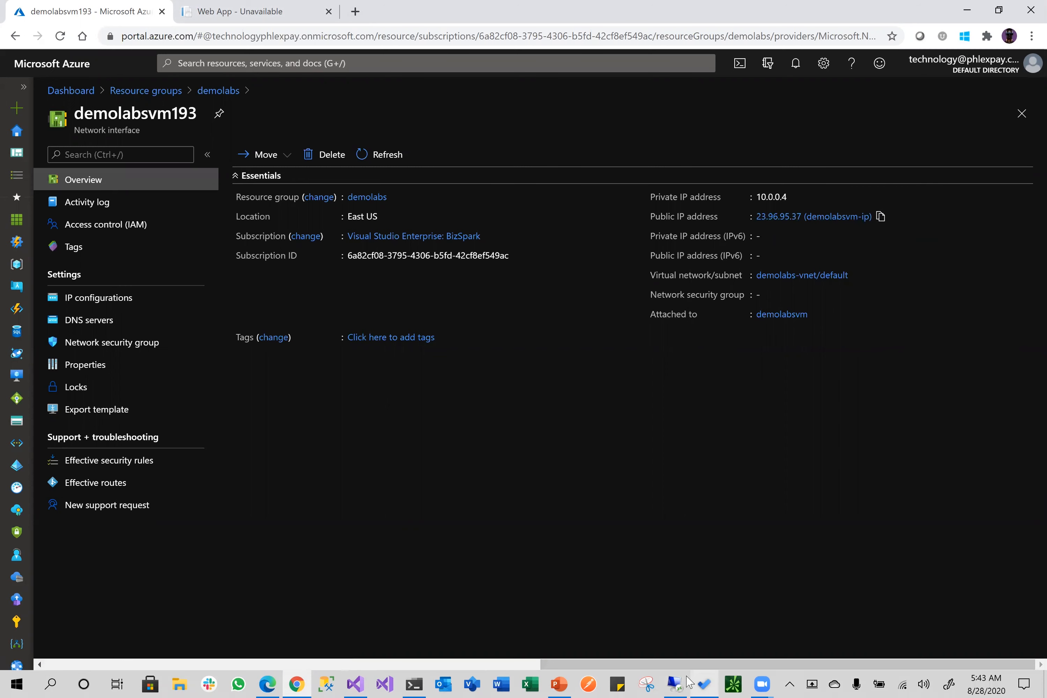
{"action": "left_click", "coordinate": [674, 684]}
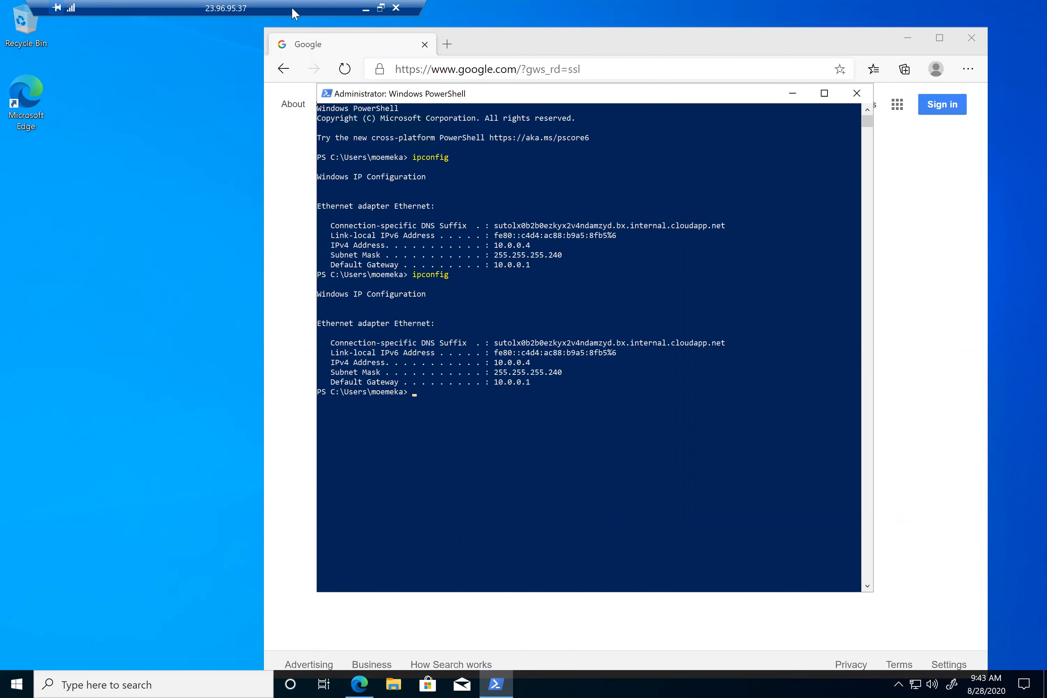
{"action": "left_click", "coordinate": [365, 9]}
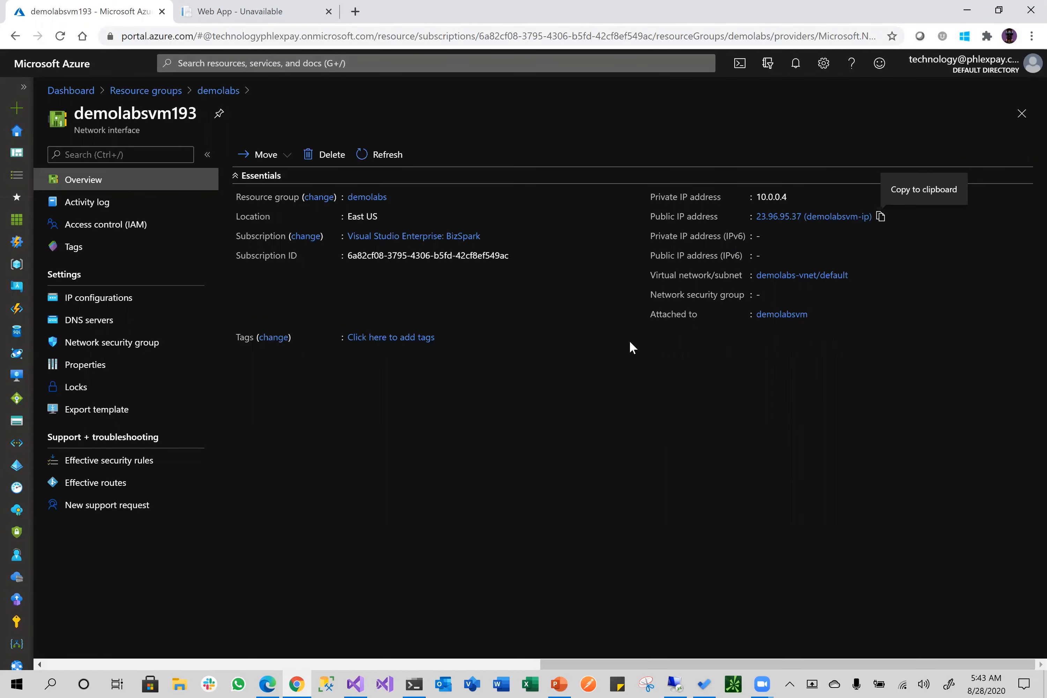
{"action": "left_click", "coordinate": [212, 91]}
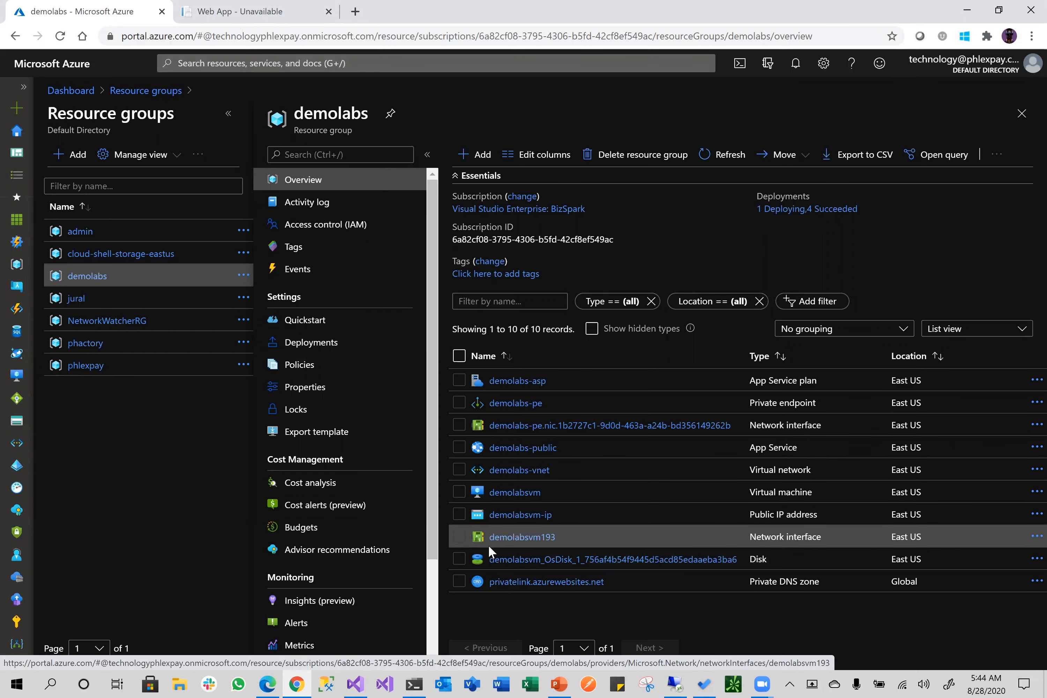
{"action": "left_click", "coordinate": [794, 357]}
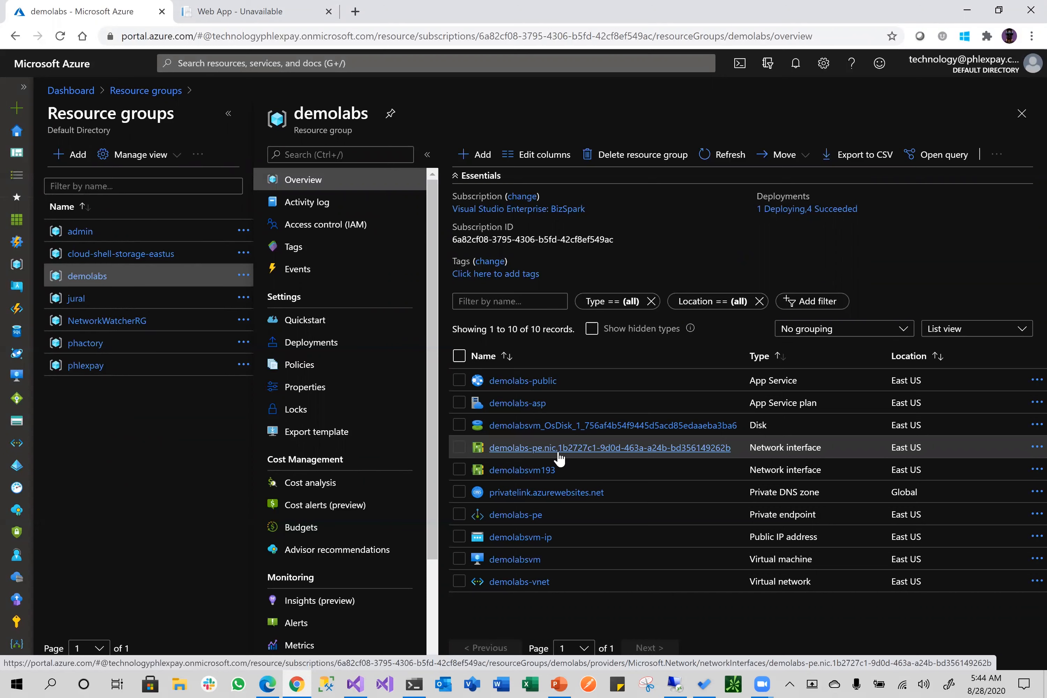
Open the private endpoint's network interface, then switch back to the 403 public app tab
{"action": "left_click", "coordinate": [531, 452]}
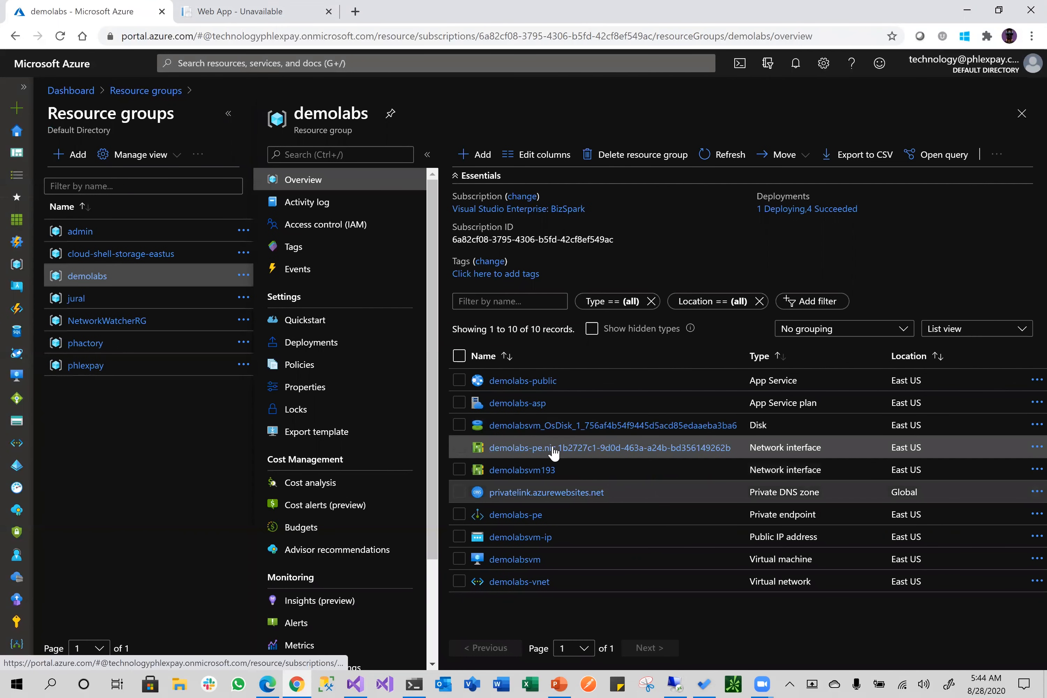
{"action": "left_click", "coordinate": [243, 11]}
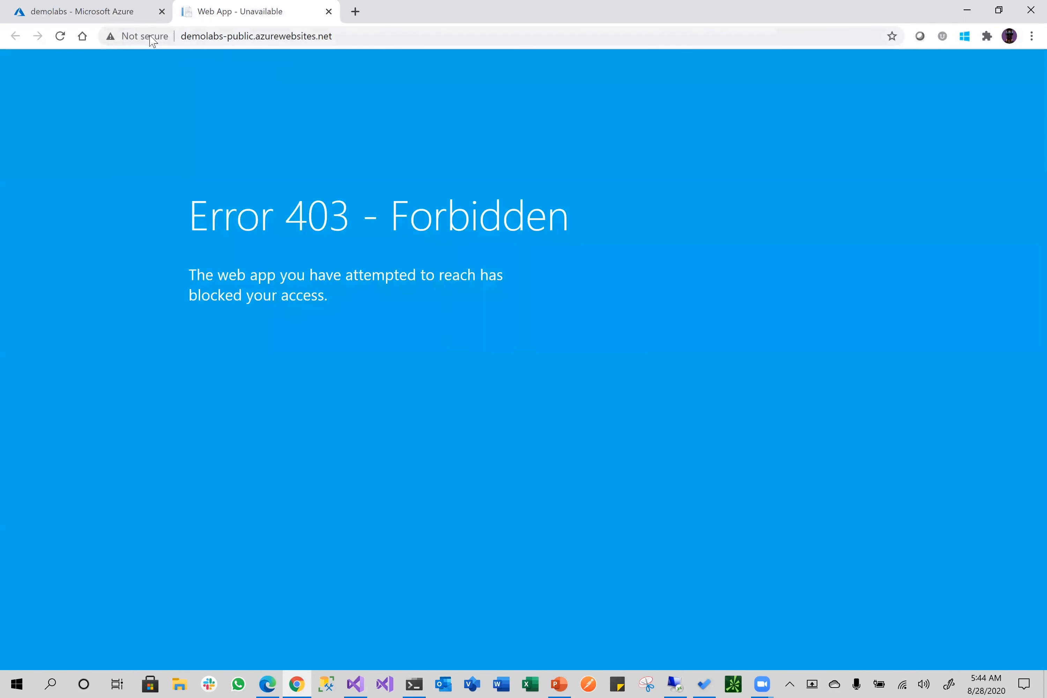
Paste the demolabs-public.azurewebsites.net URL into Edge on the VM to load BlazorApp1's home page
{"action": "left_click", "coordinate": [342, 41]}
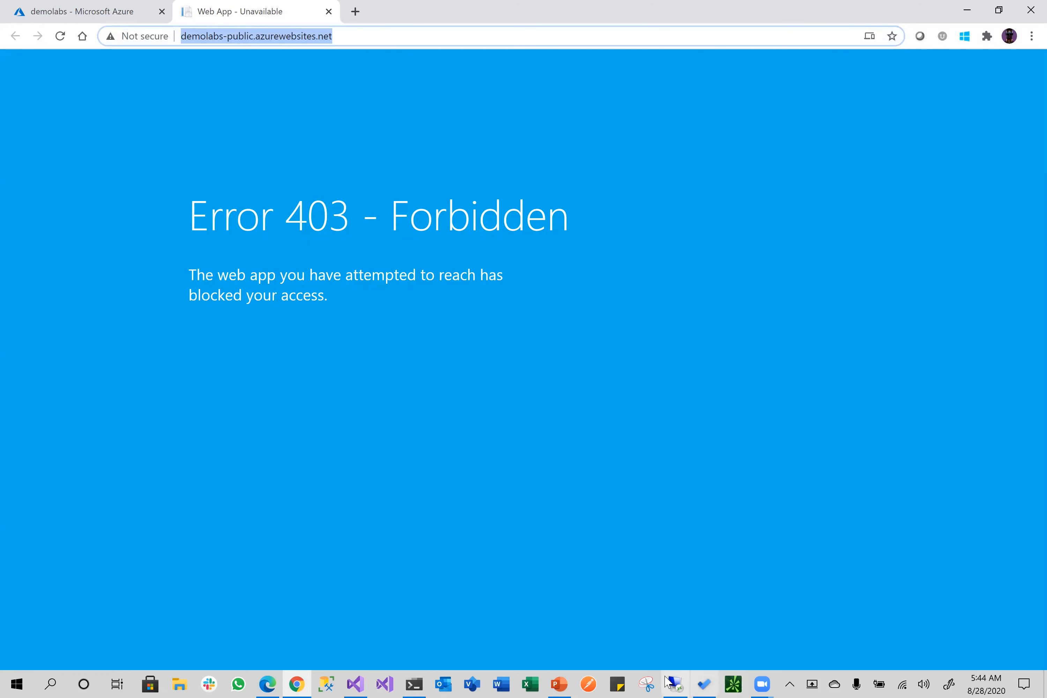
{"action": "left_click", "coordinate": [677, 682]}
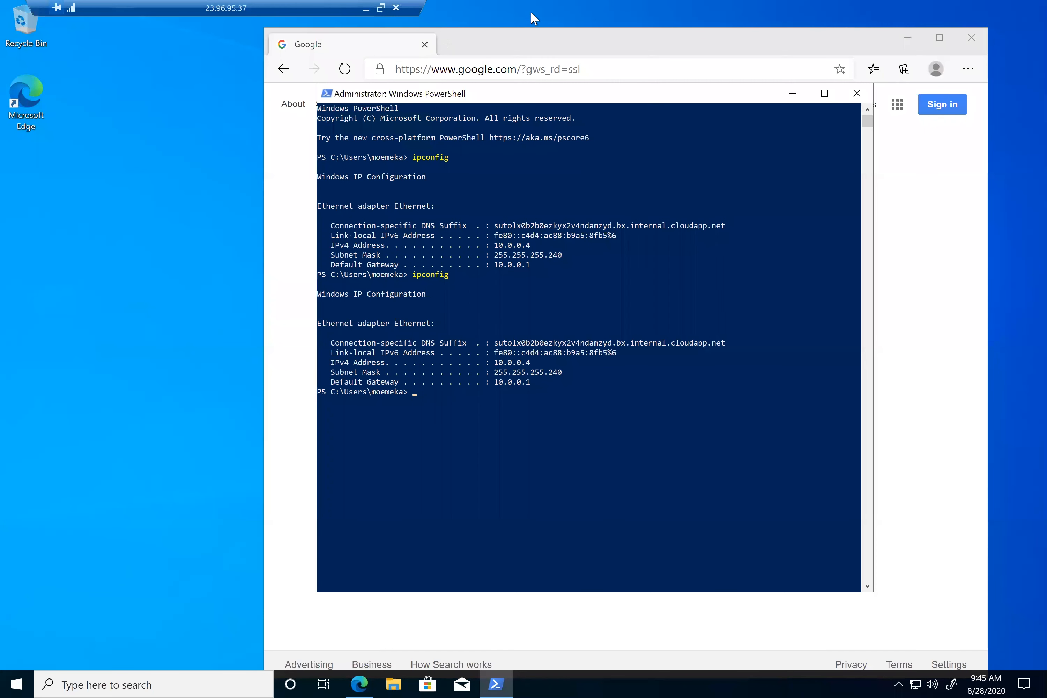
{"action": "left_click", "coordinate": [542, 47]}
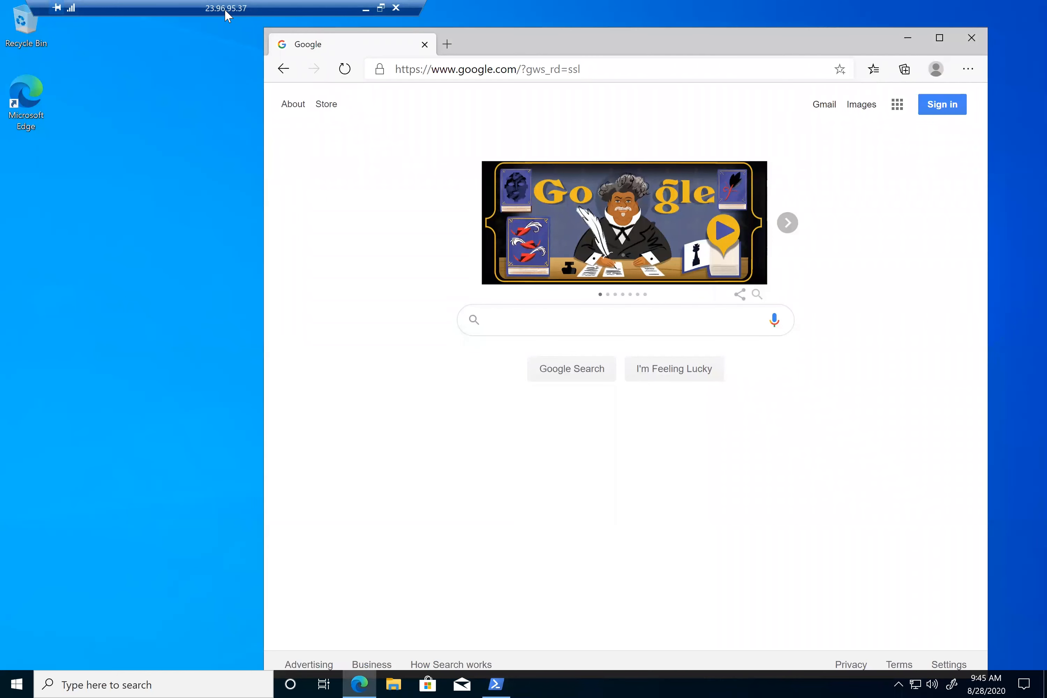
{"action": "left_click", "coordinate": [591, 69]}
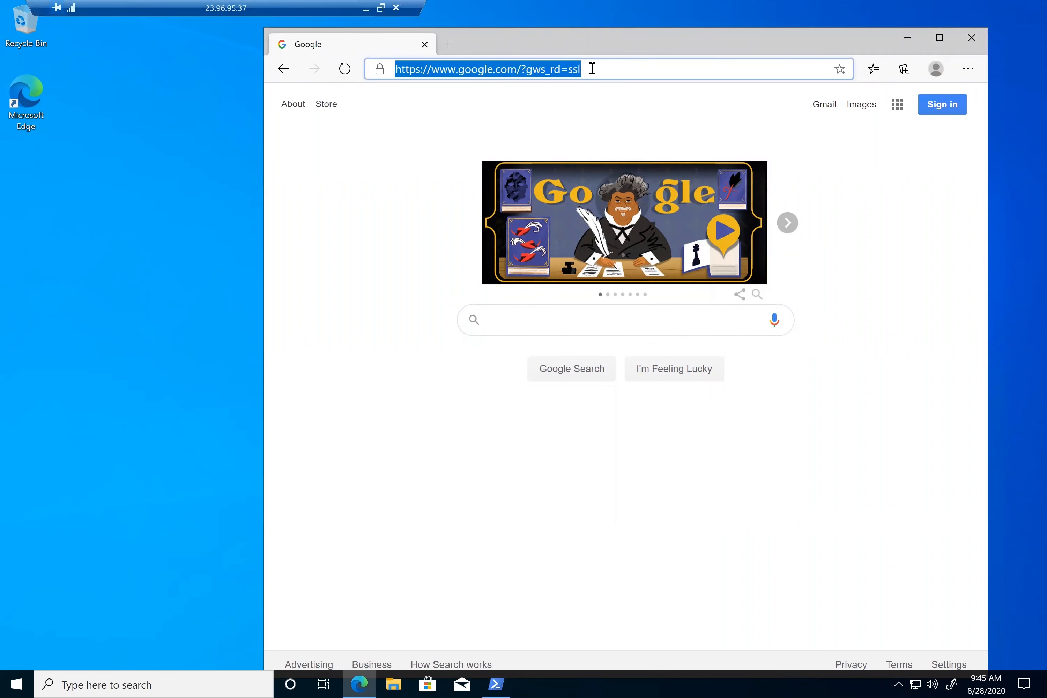
{"action": "key", "text": "ctrl+v"}
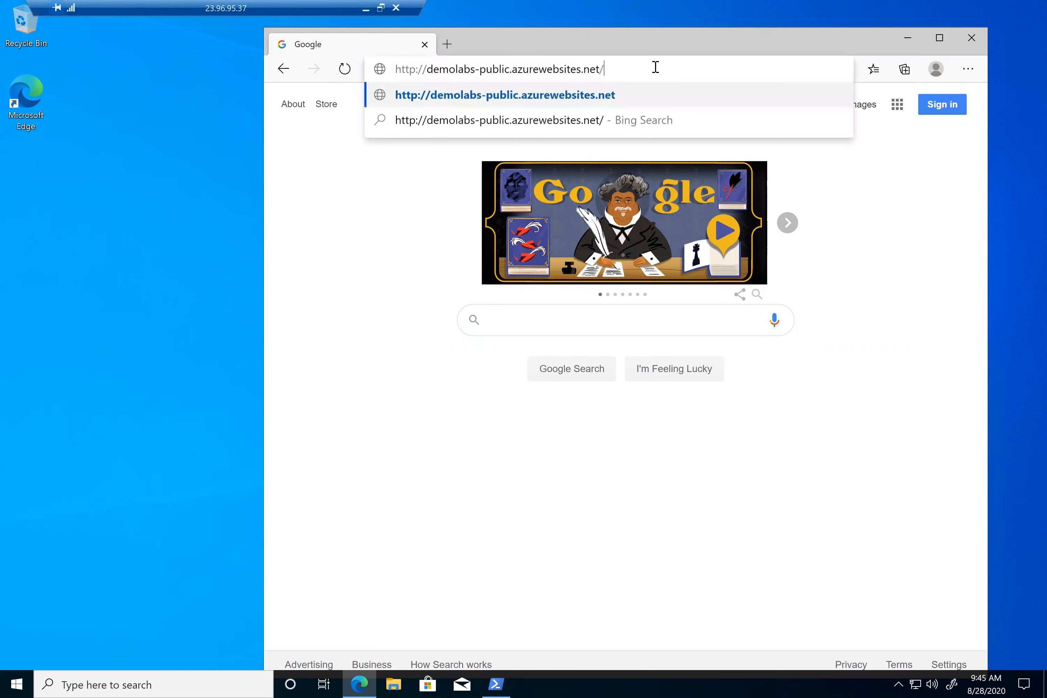
{"action": "key", "text": "Return"}
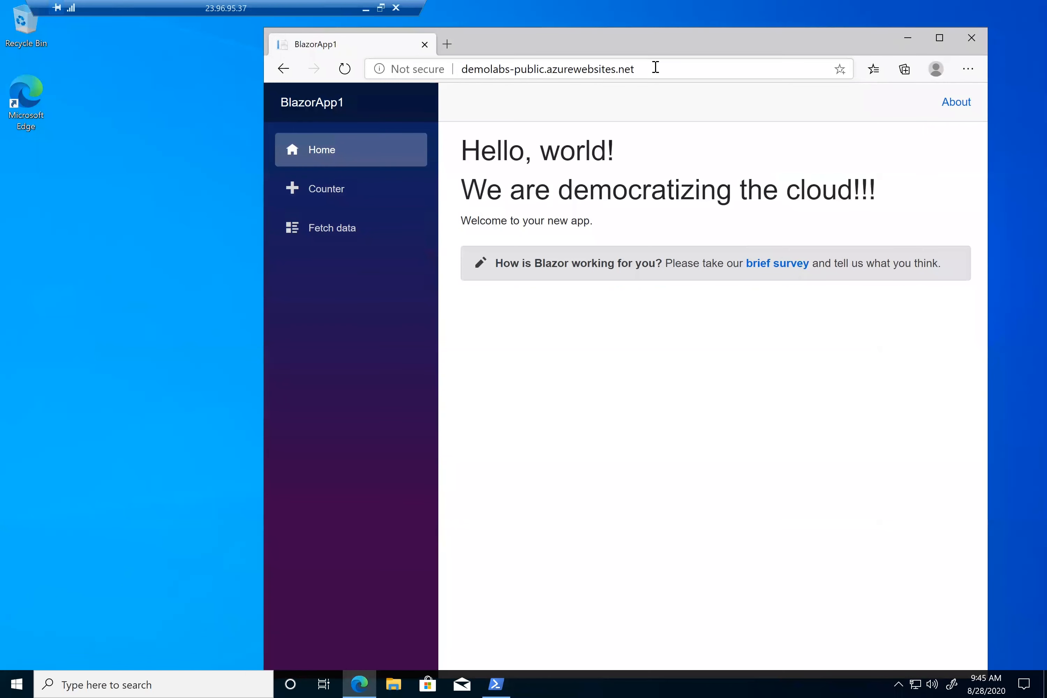
{"action": "left_click_drag", "start_coordinate": [599, 28], "coordinate": [633, 75]}
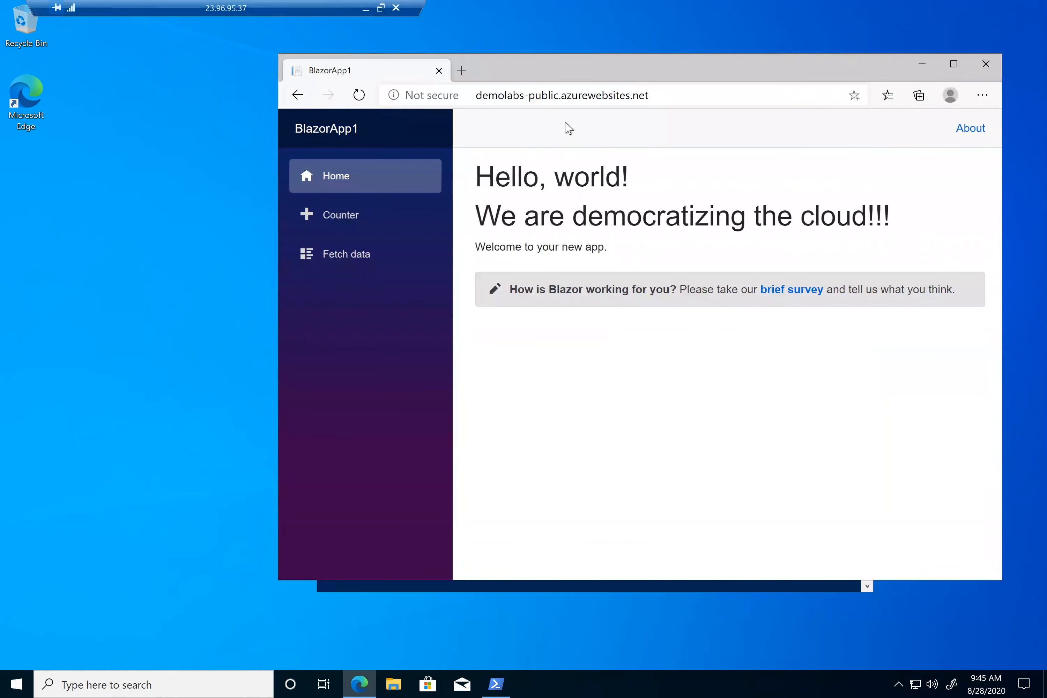
{"action": "left_click", "coordinate": [365, 9]}
{"action": "left_click", "coordinate": [60, 36]}
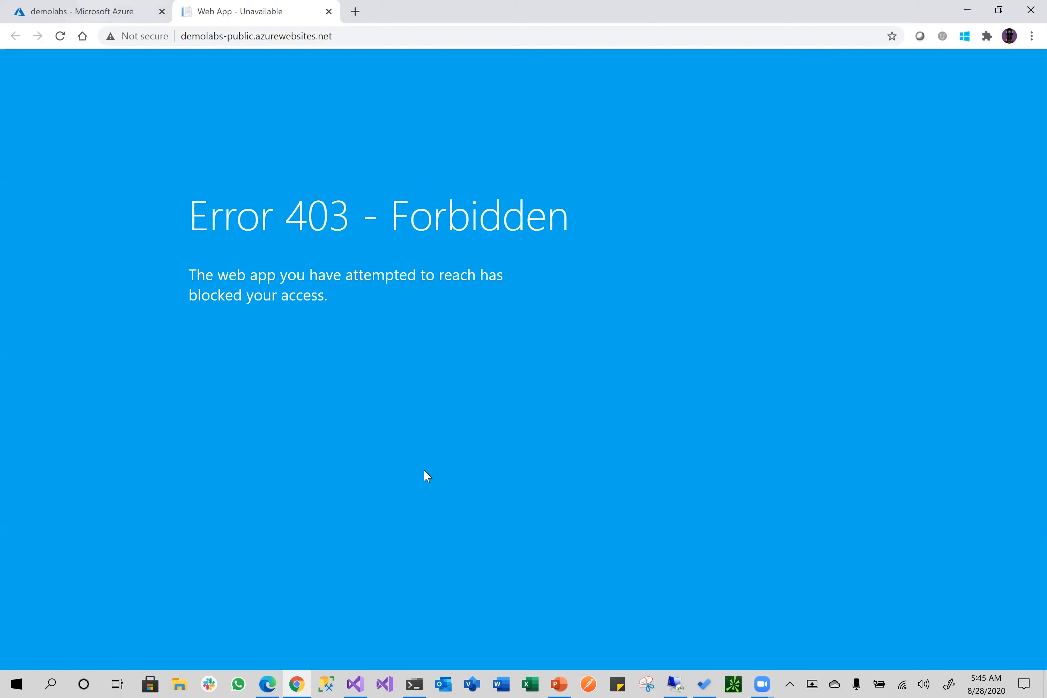
Open BlazorApp1's Counter page on the VM and click 'Click me' until the count reaches 9
{"action": "left_click", "coordinate": [675, 684]}
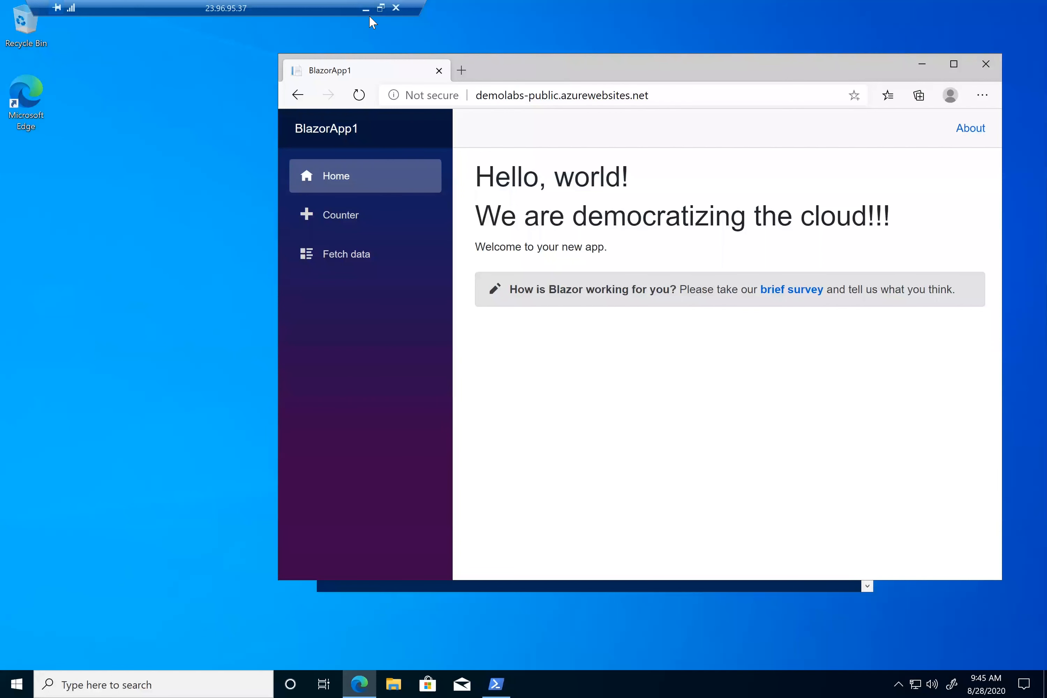
{"action": "left_click", "coordinate": [339, 215]}
{"action": "double_click", "coordinate": [497, 244]}
{"action": "double_click", "coordinate": [497, 243]}
{"action": "triple_click", "coordinate": [498, 243]}
{"action": "double_click", "coordinate": [497, 244]}
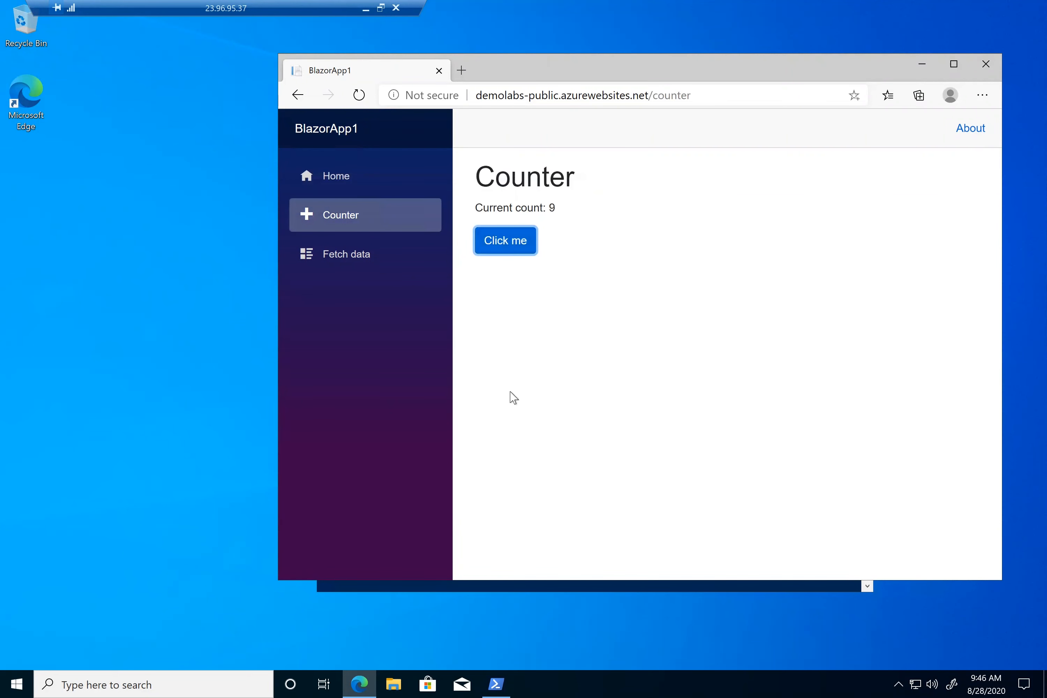
Start the interactive nslookup tool in the VM's Windows PowerShell window
{"action": "left_click", "coordinate": [507, 675]}
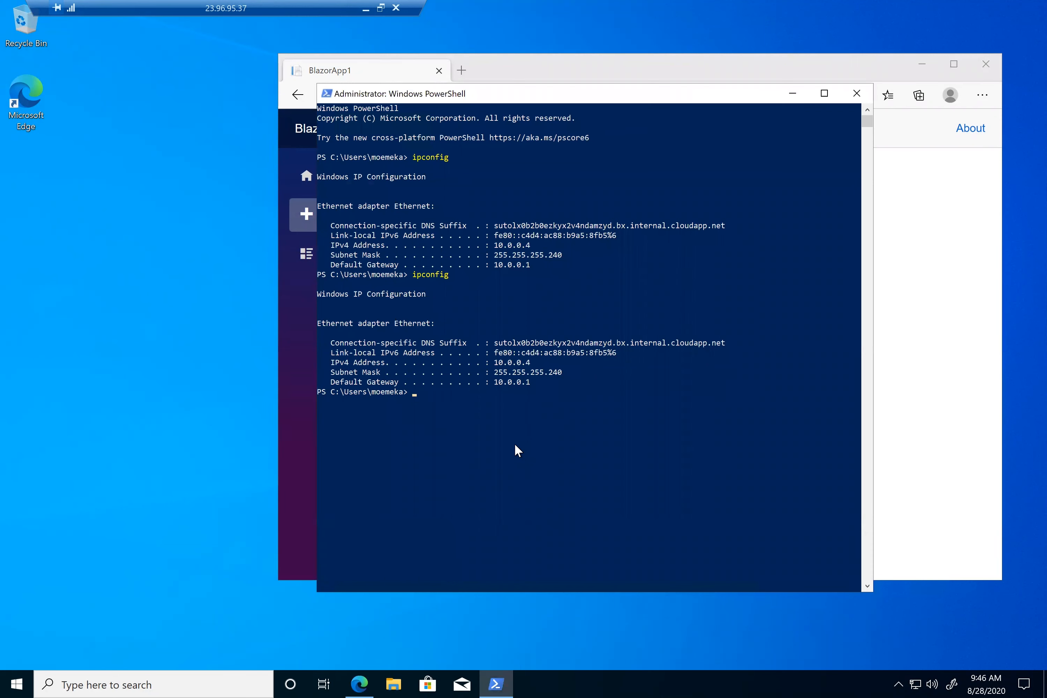
{"action": "type", "text": "nslookuap"}
{"action": "key", "text": "BackSpace"}
{"action": "key", "text": "BackSpace"}
{"action": "type", "text": "p"}
{"action": "key", "text": "Return"}
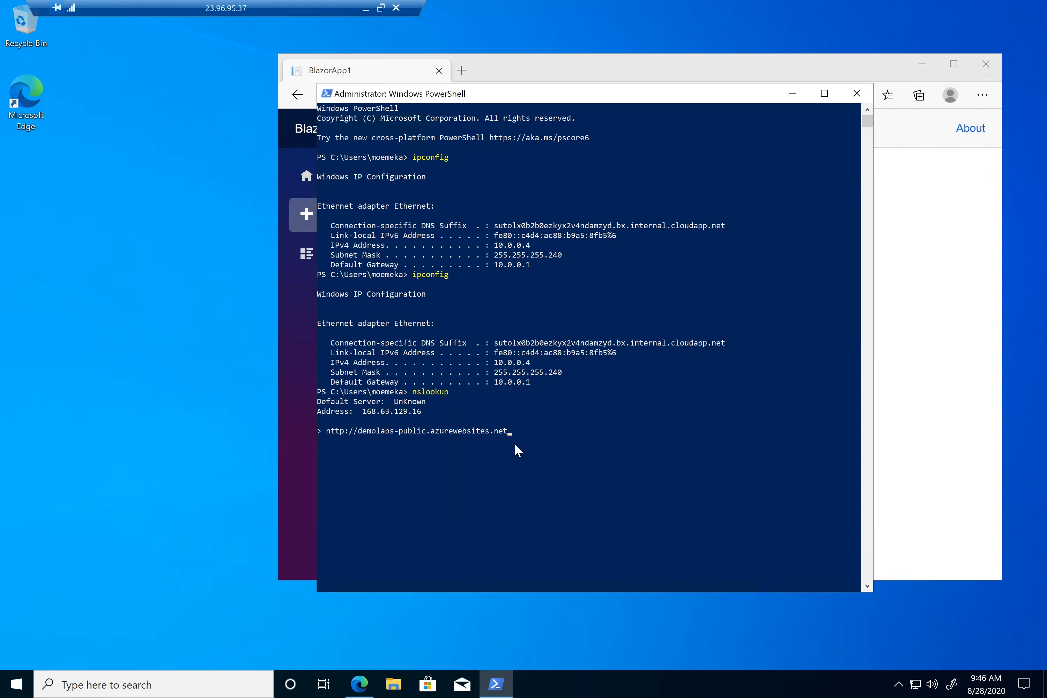
Resolve demolabs-public.azurewebsites.net to private IP 10.0.0.5, then return to the local 403 page
{"action": "key", "text": "Left"}
{"action": "key", "text": "Left"}
{"action": "key", "text": "Left"}
{"action": "key", "text": "Left"}
{"action": "key", "text": "Left"}
{"action": "key", "text": "Left"}
{"action": "key", "text": "Left"}
{"action": "key", "text": "BackSpace"}
{"action": "key", "text": "BackSpace"}
{"action": "key", "text": "BackSpace"}
{"action": "key", "text": "BackSpace"}
{"action": "key", "text": "BackSpace"}
{"action": "key", "text": "BackSpace"}
{"action": "key", "text": "BackSpace"}
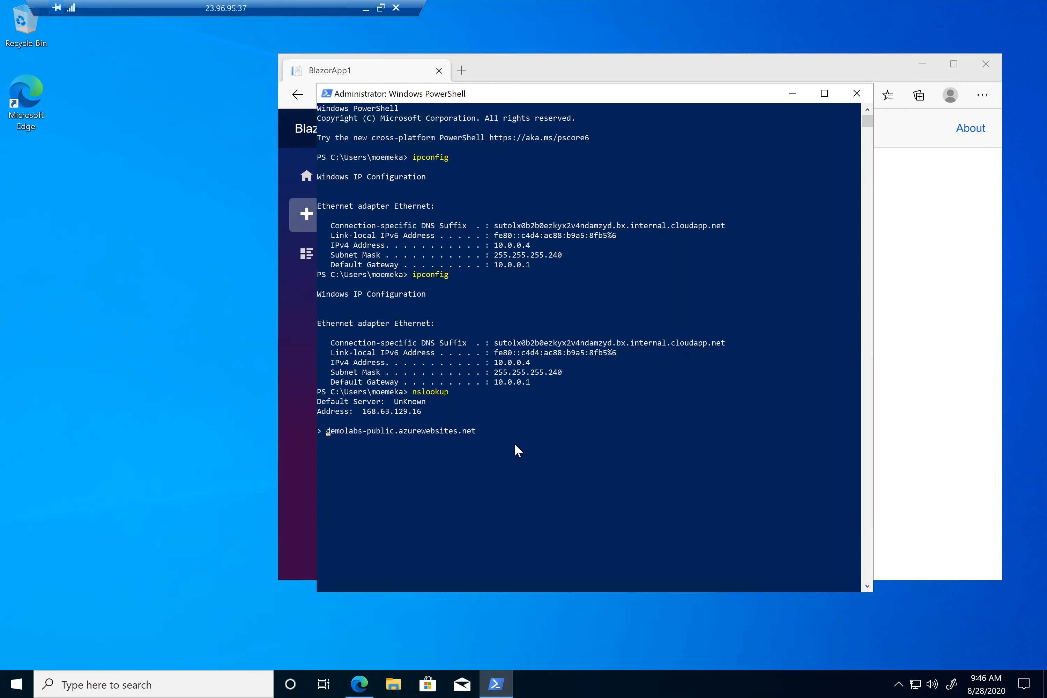
{"action": "key", "text": "Return"}
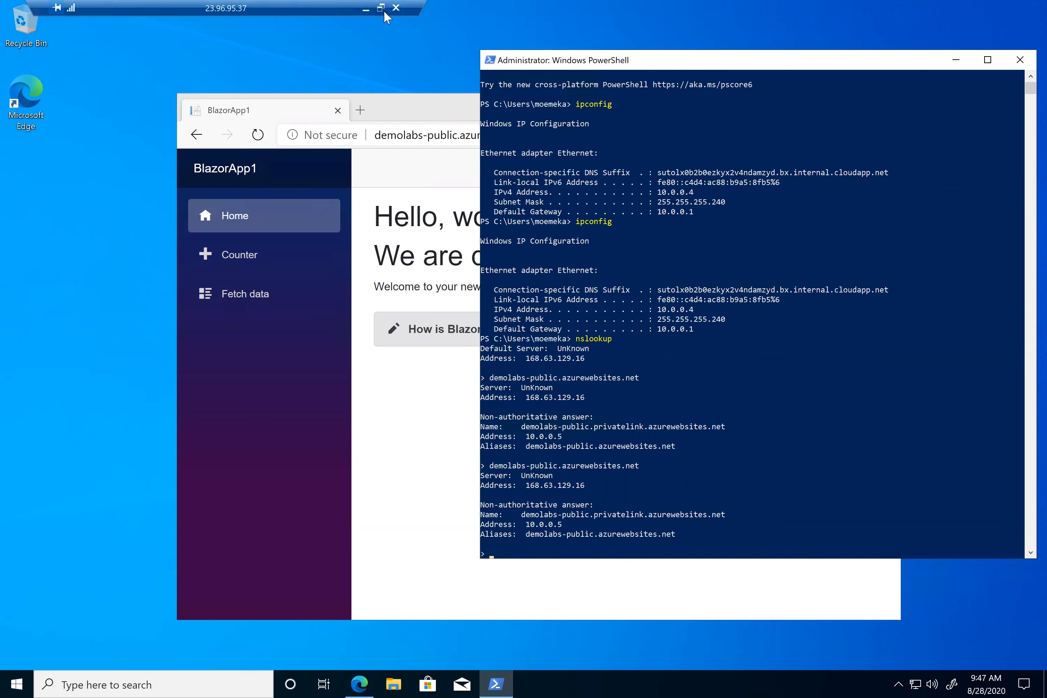
{"action": "left_click", "coordinate": [366, 10]}
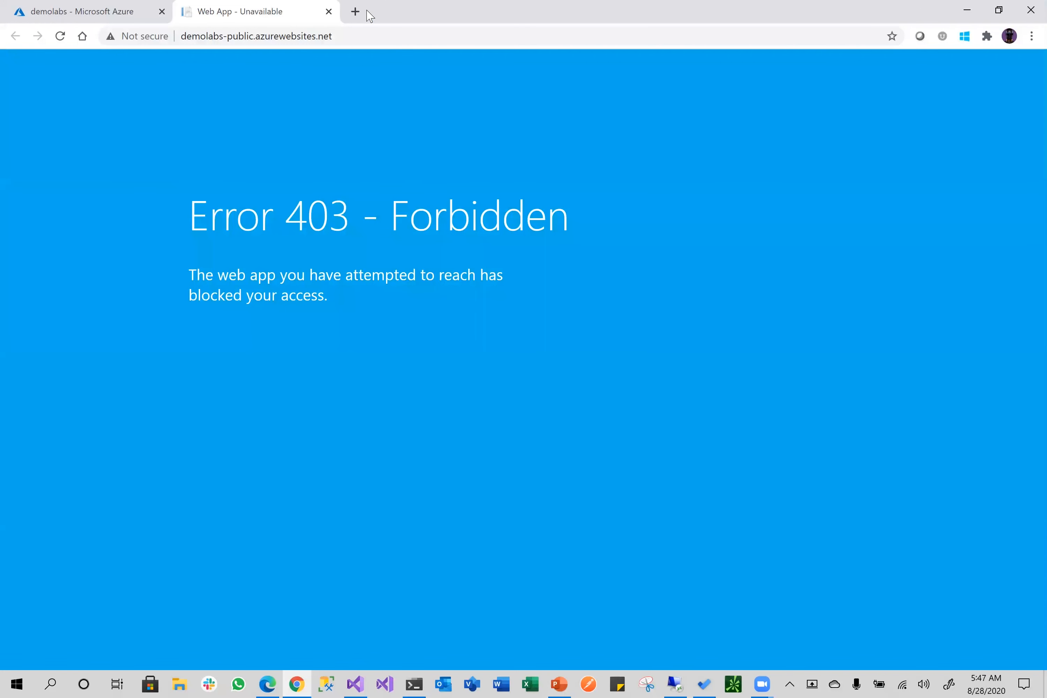